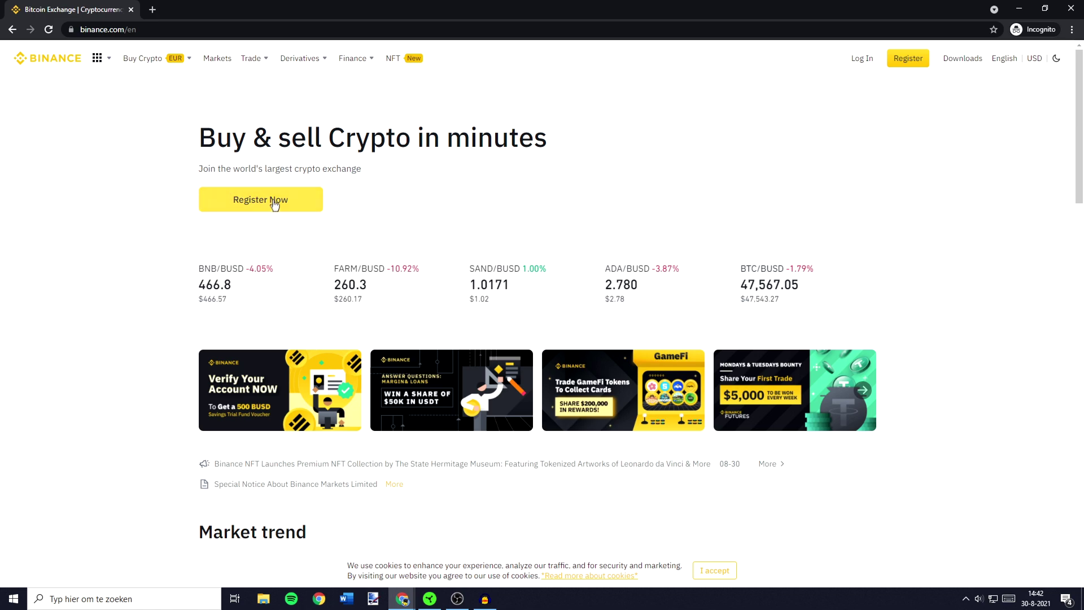
- Open Register Now, choose the Email option, and paste in the email address and account password
{"action": "left_click", "coordinate": [904, 60]}
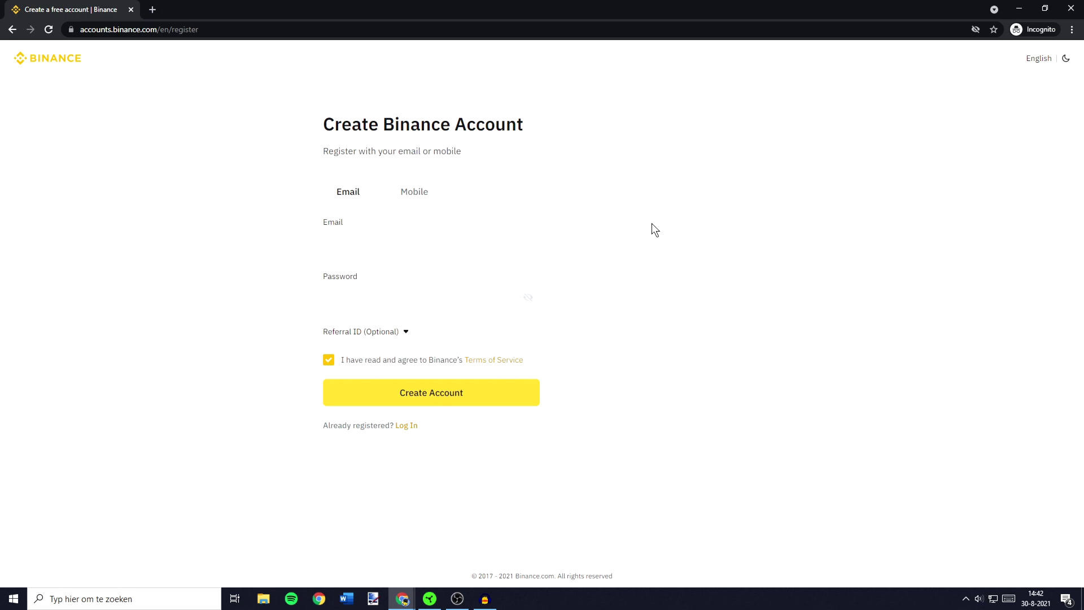
{"action": "left_click", "coordinate": [405, 248]}
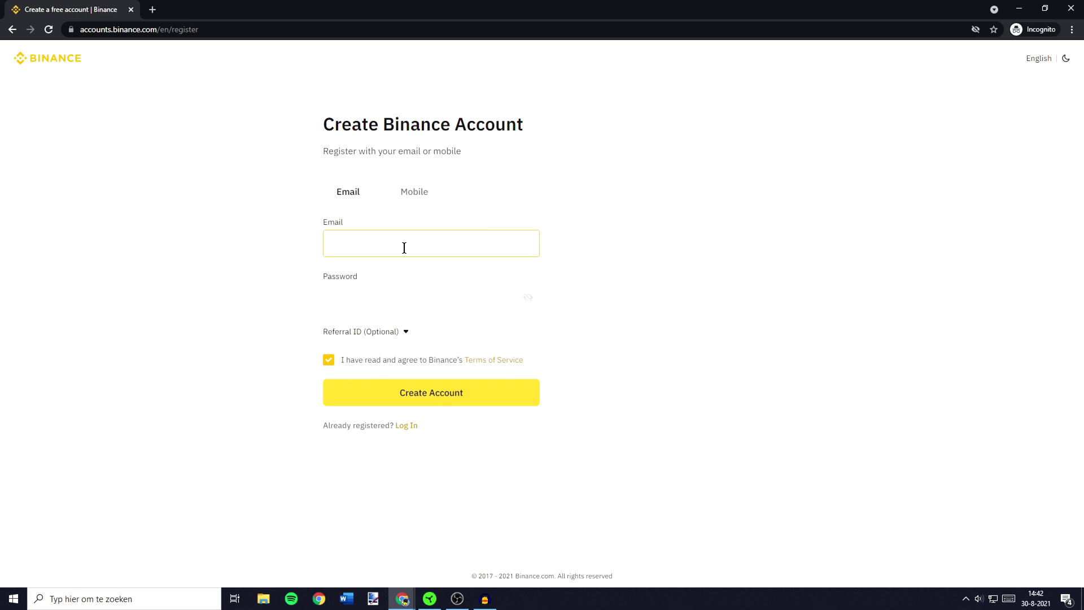
{"action": "left_click", "coordinate": [381, 295]}
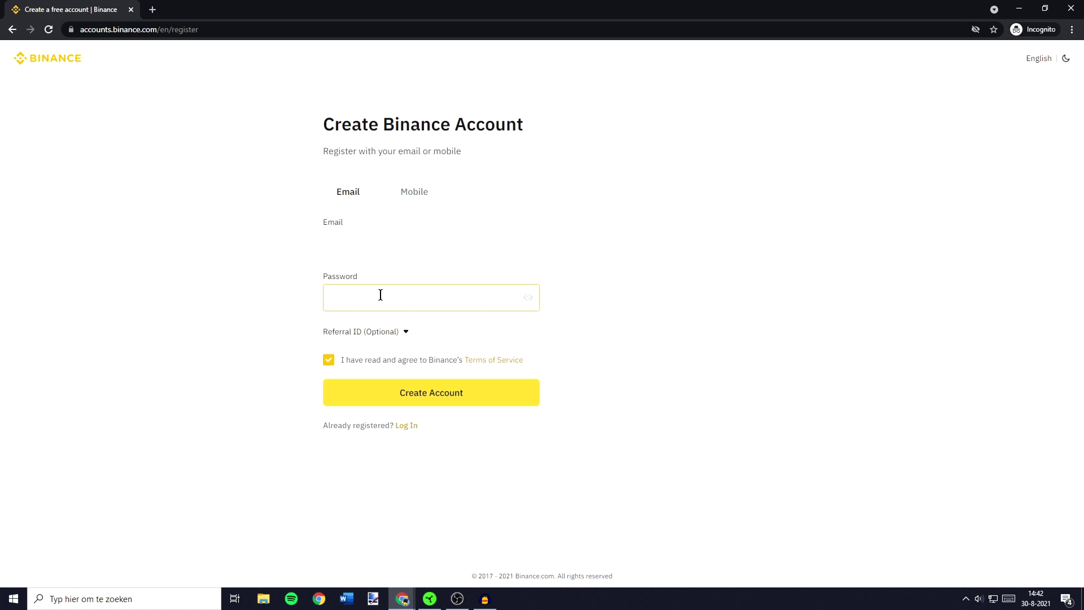
{"action": "left_click", "coordinate": [415, 201]}
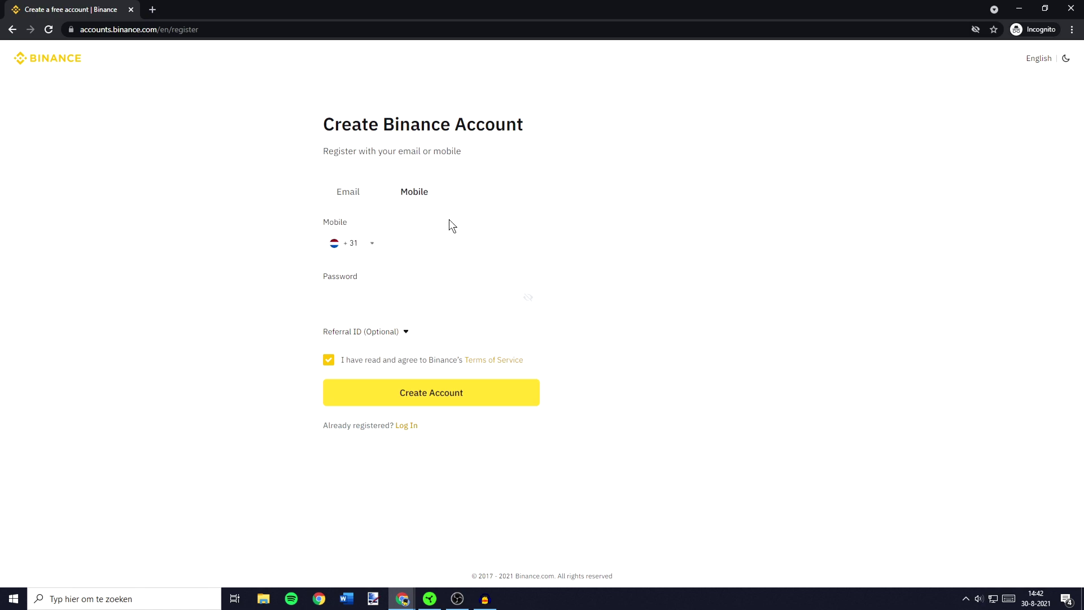
{"action": "left_click", "coordinate": [405, 243]}
{"action": "left_click", "coordinate": [356, 199]}
{"action": "left_click", "coordinate": [353, 243]}
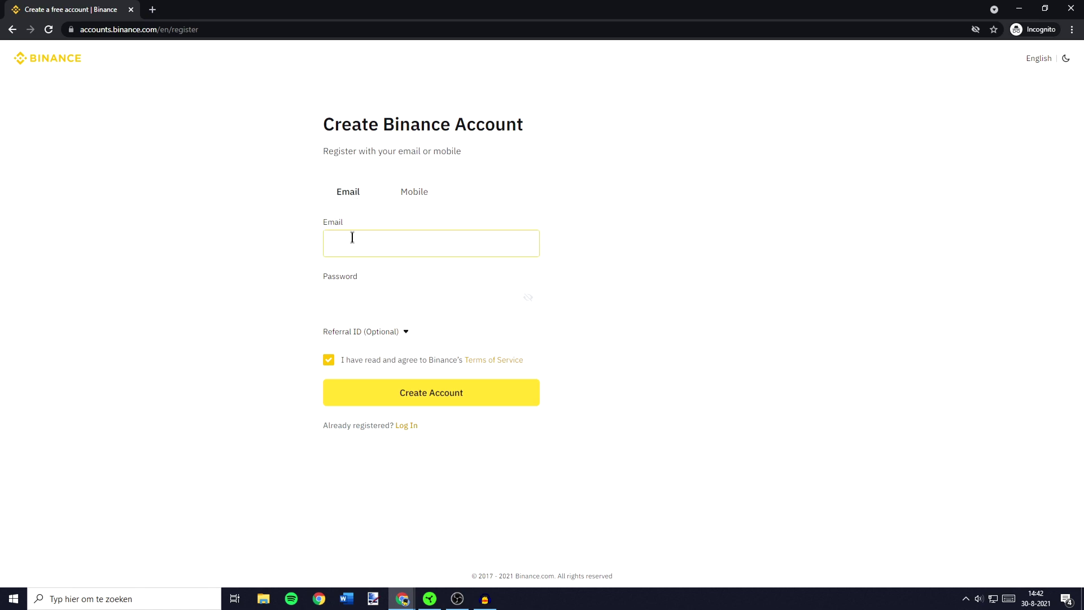
{"action": "key", "text": "ctrl+v"}
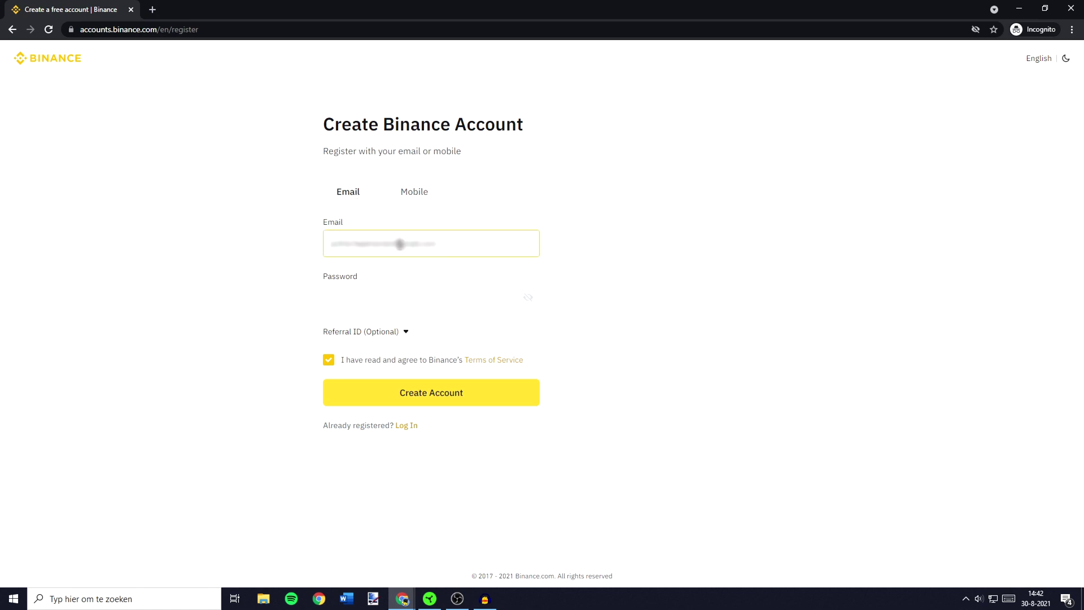
{"action": "left_click", "coordinate": [394, 288]}
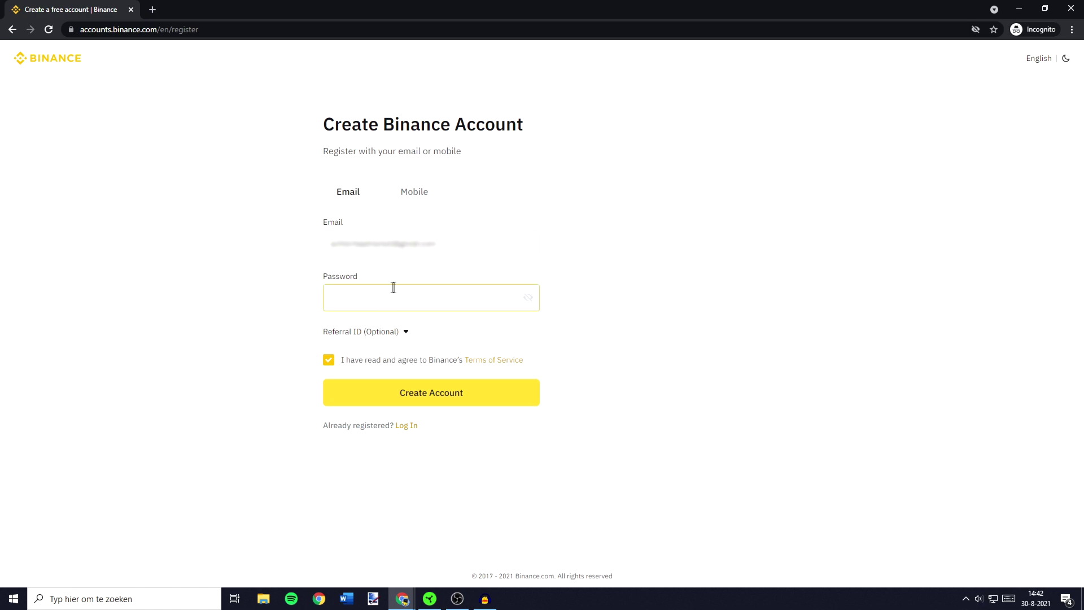
{"action": "key", "text": "ctrl+v"}
{"action": "left_click", "coordinate": [273, 355]}
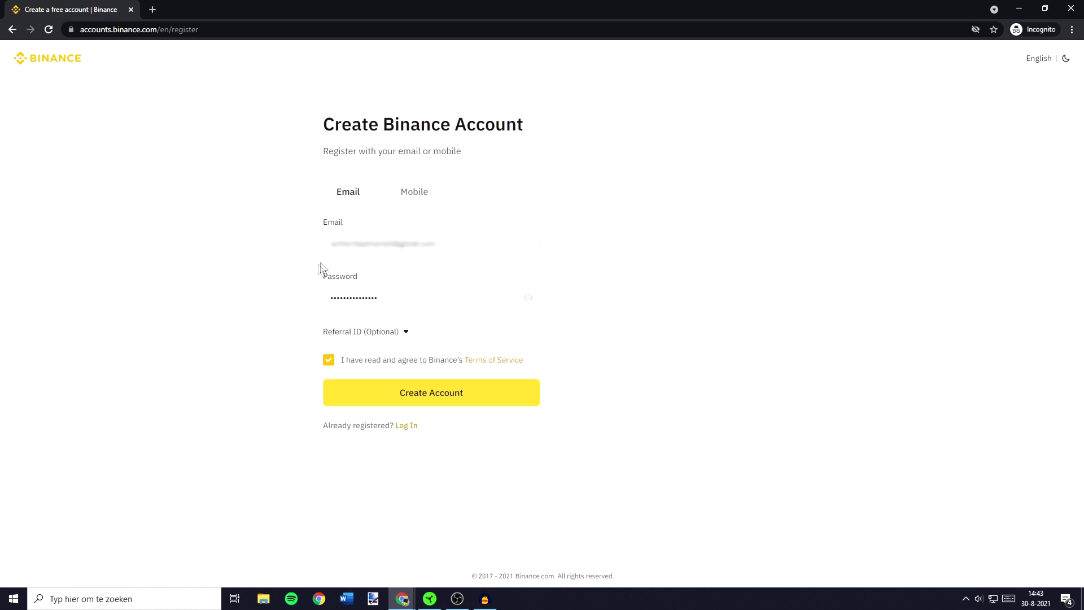
- Create the account, solve the slider puzzle, and paste the 6-digit email verification code
{"action": "left_click", "coordinate": [408, 389]}
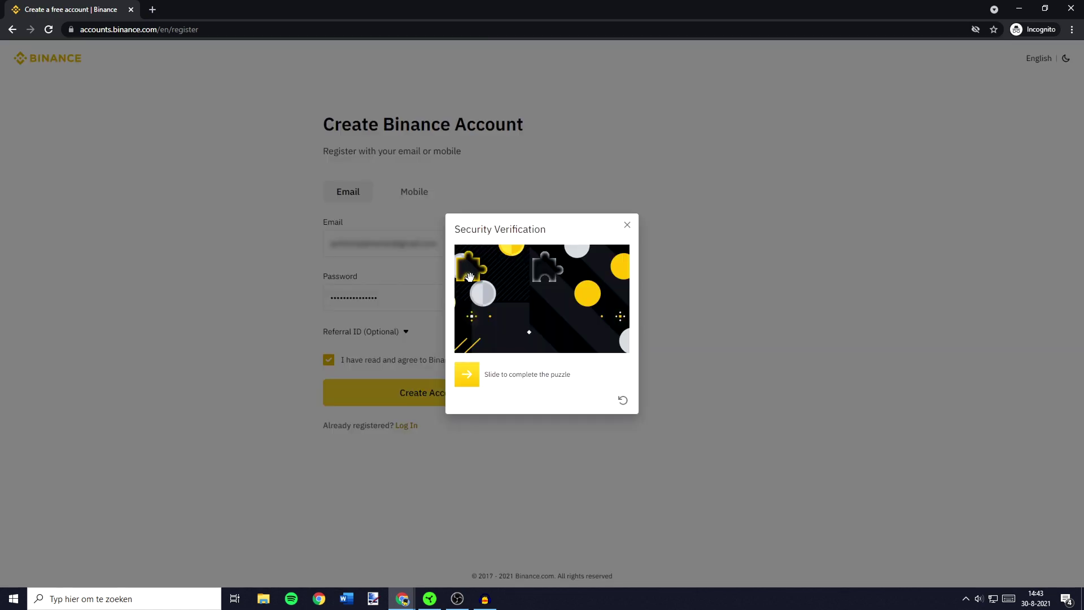
{"action": "left_click_drag", "start_coordinate": [472, 279], "coordinate": [558, 284]}
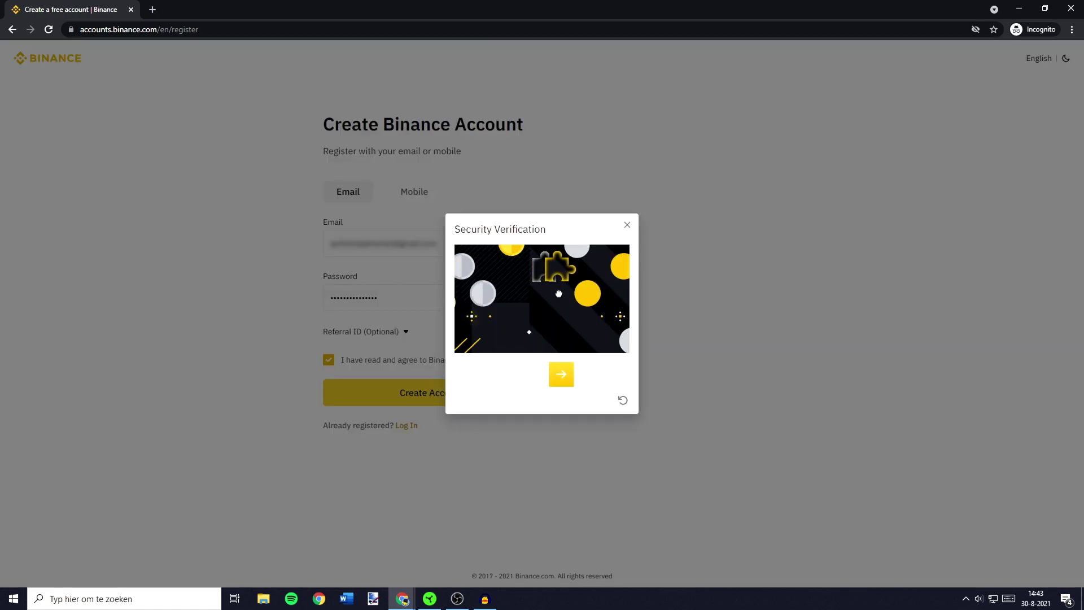
{"action": "left_click_drag", "start_coordinate": [467, 274], "coordinate": [545, 279]}
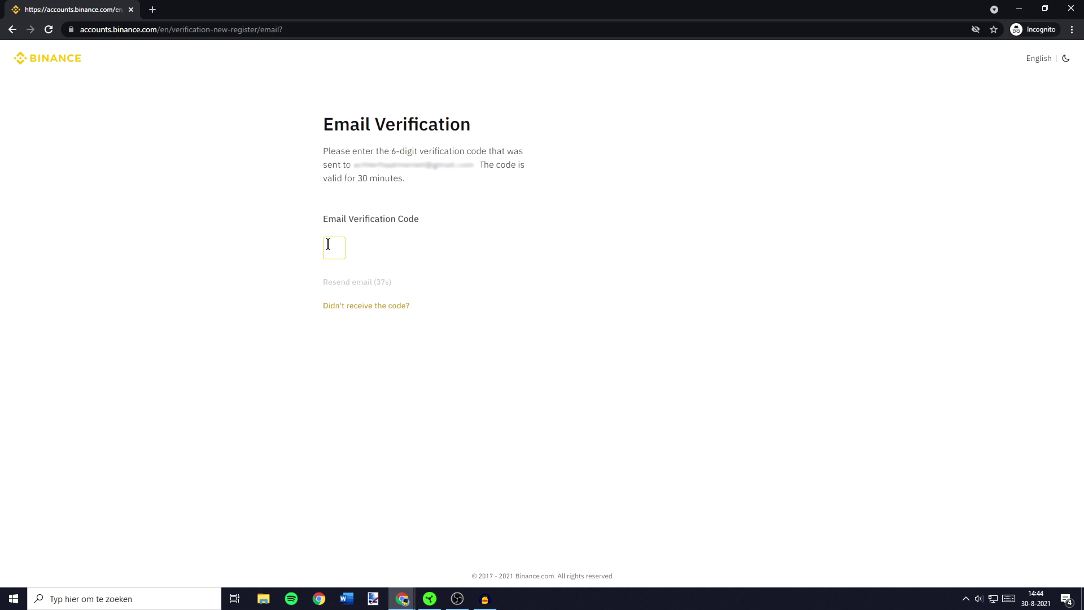
{"action": "left_click", "coordinate": [328, 244]}
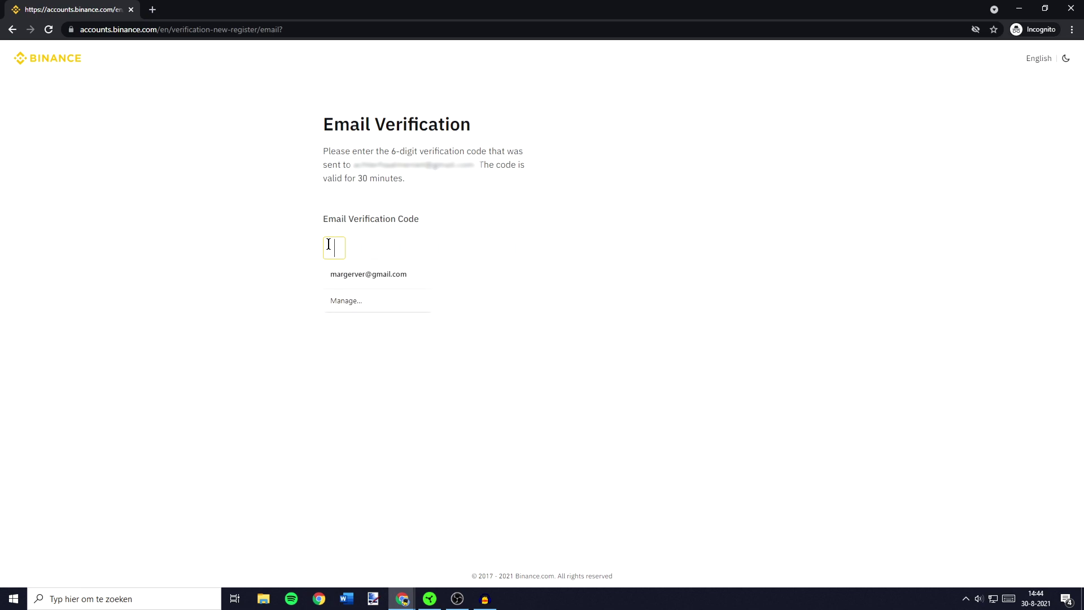
{"action": "key", "text": "ctrl+v"}
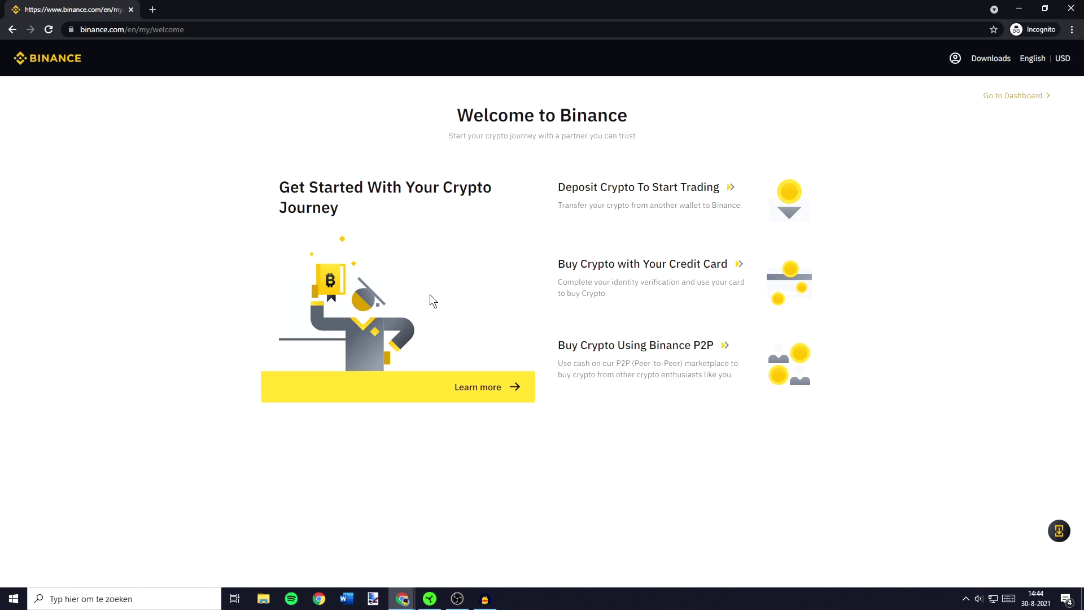
- Go through the account menu to the Dashboard, then to Security in the sidebar
{"action": "mouse_move", "coordinate": [955, 64]}
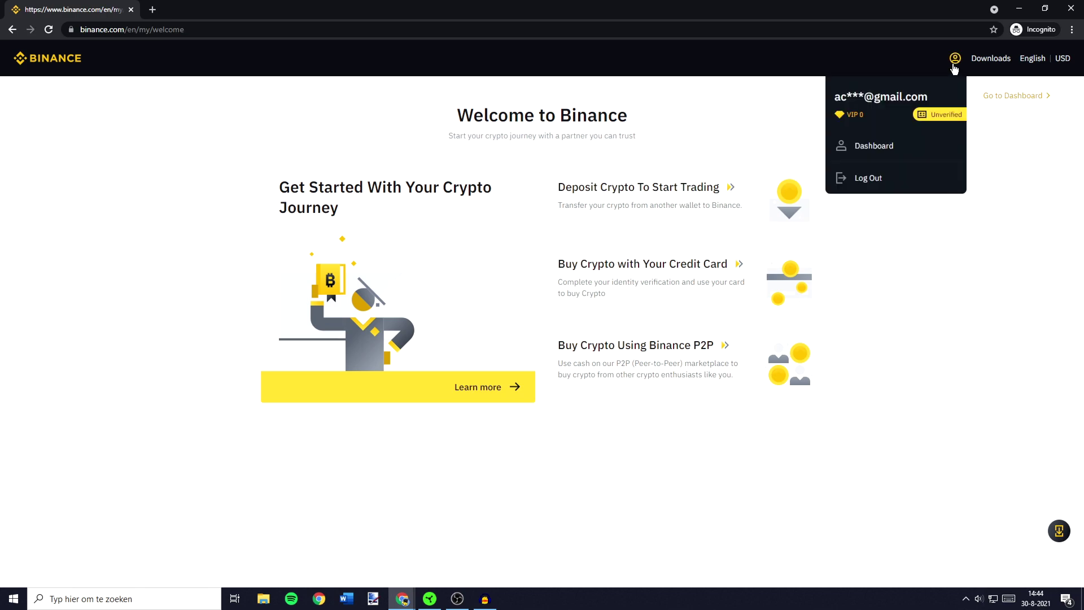
{"action": "left_click", "coordinate": [837, 148]}
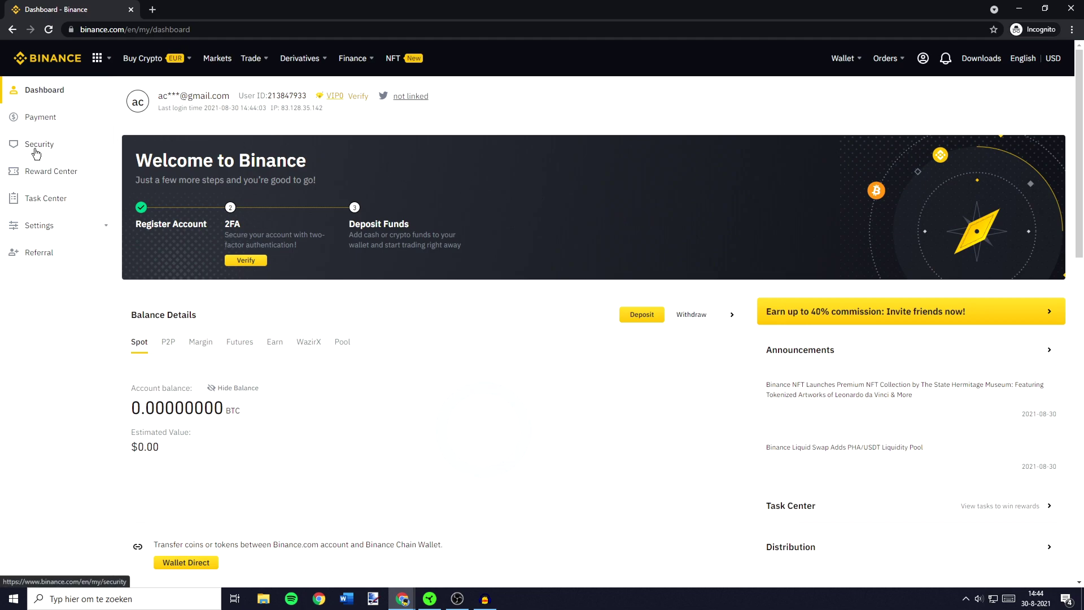
{"action": "left_click", "coordinate": [36, 151]}
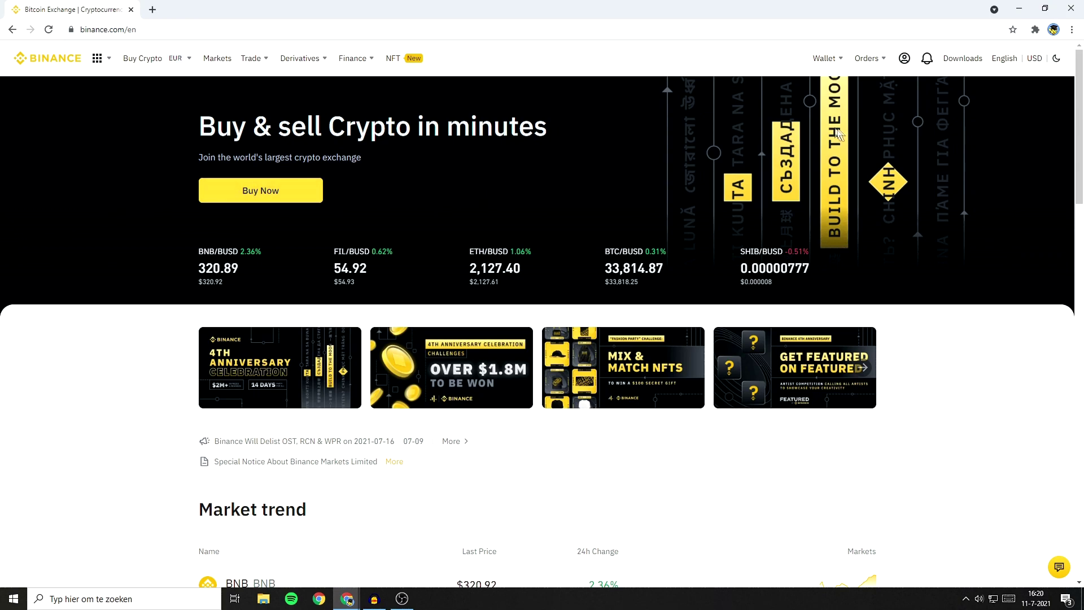
- Choose Security from the profile icon's account dropdown
{"action": "mouse_move", "coordinate": [903, 59]}
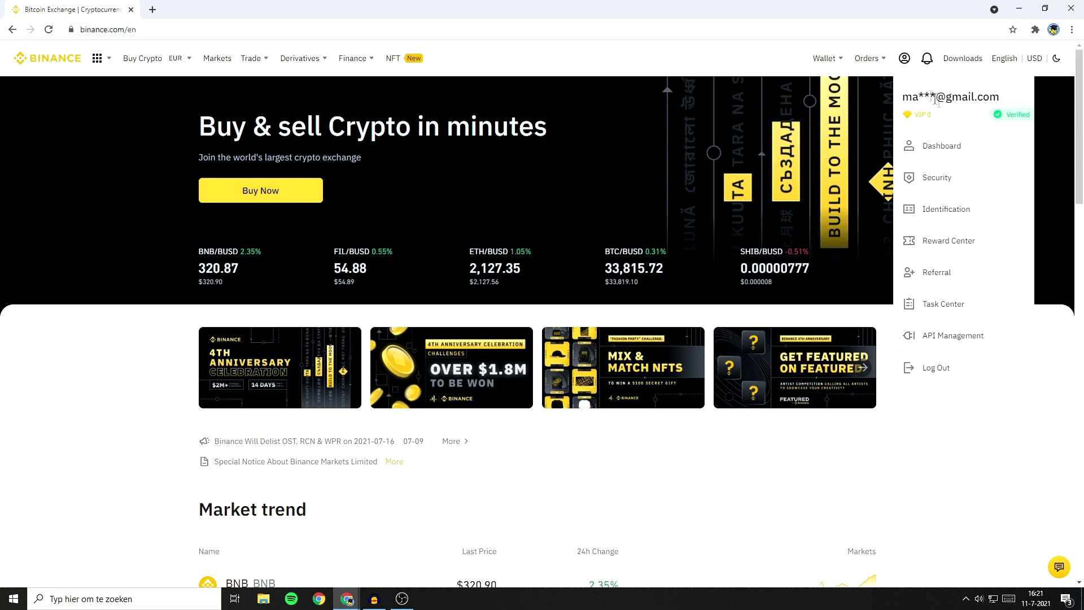
{"action": "left_click", "coordinate": [937, 178]}
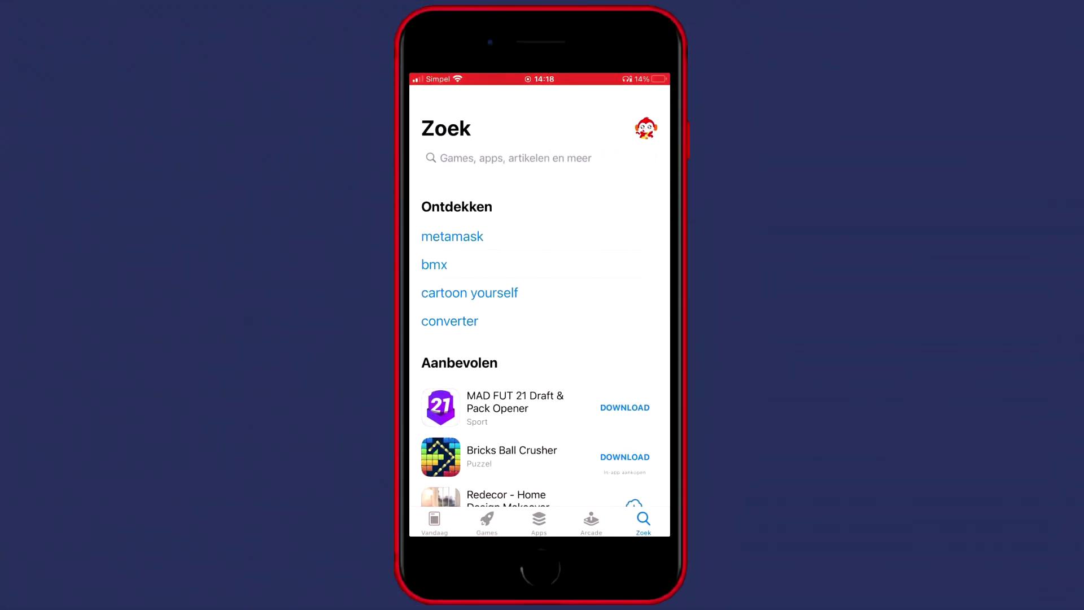
- Search the App Store for 'google authent' and open the Google Authenticator listing
{"action": "left_click", "coordinate": [508, 158]}
{"action": "type", "text": "google"}
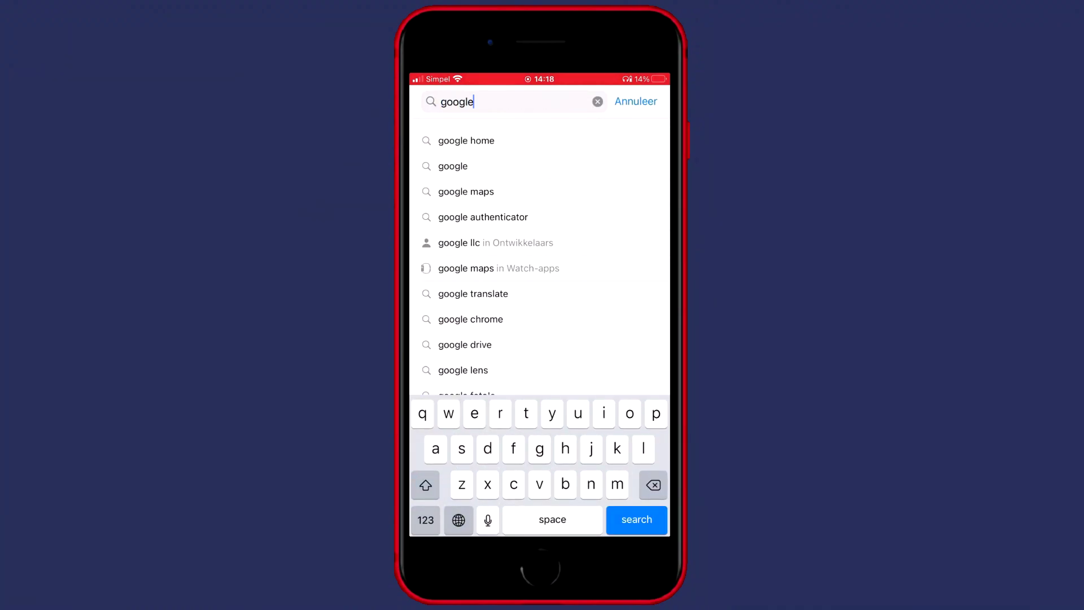
{"action": "type", "text": " authent"}
{"action": "left_click", "coordinate": [483, 217]}
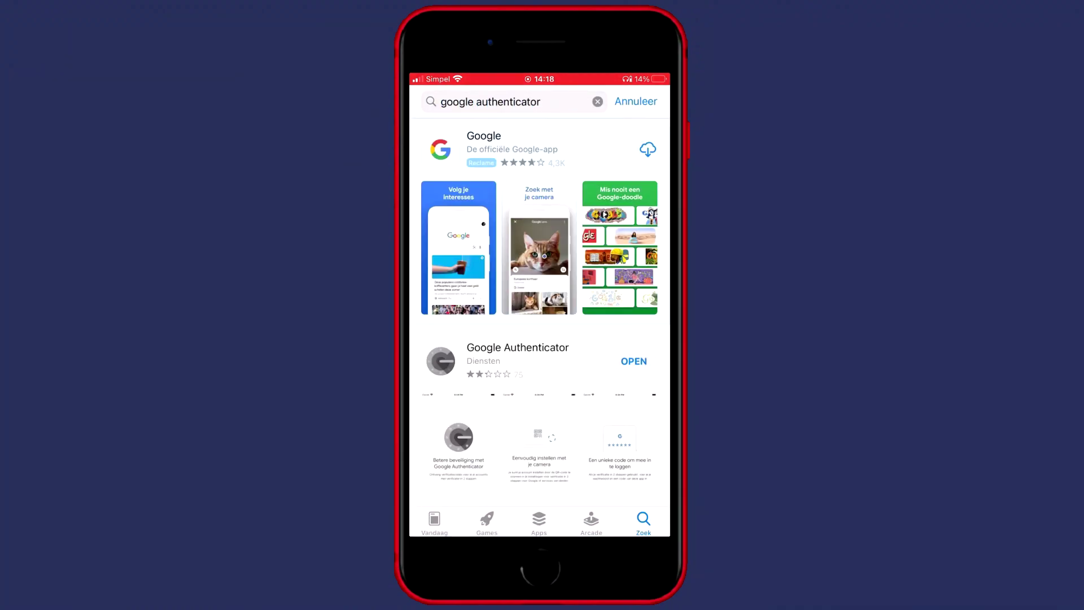
{"action": "left_click", "coordinate": [517, 355]}
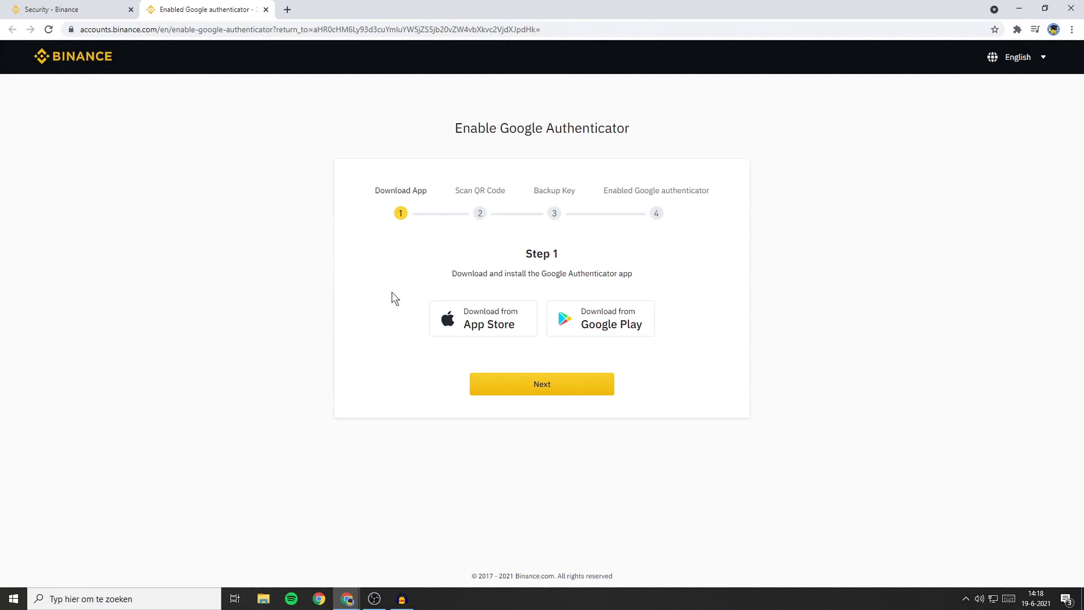
- Show Binance's QR code and add it to Google Authenticator via + and QR-code scannen
{"action": "left_click", "coordinate": [530, 392]}
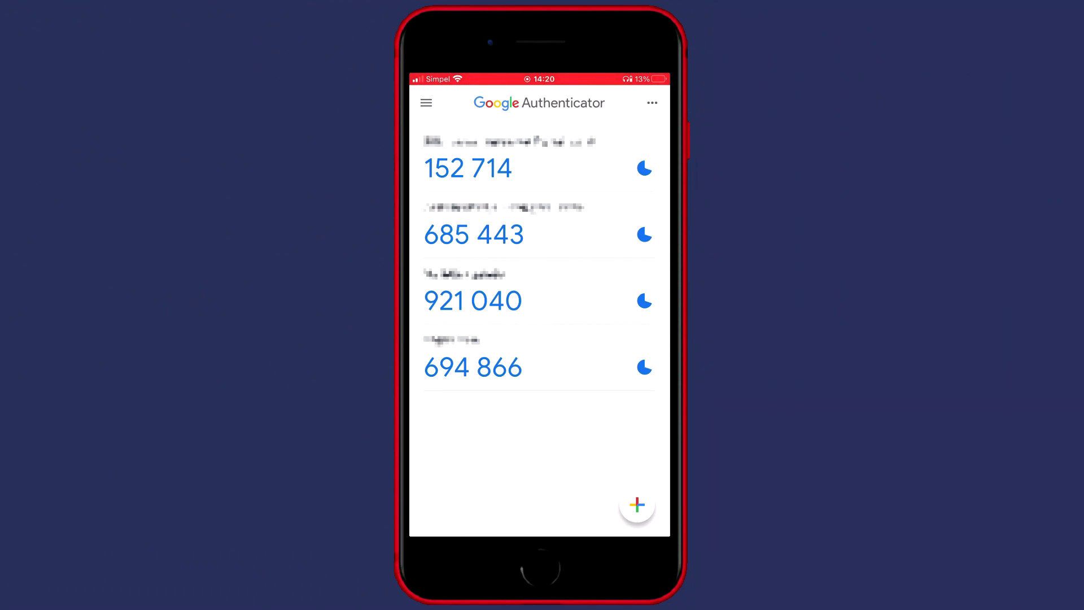
{"action": "left_click", "coordinate": [638, 505]}
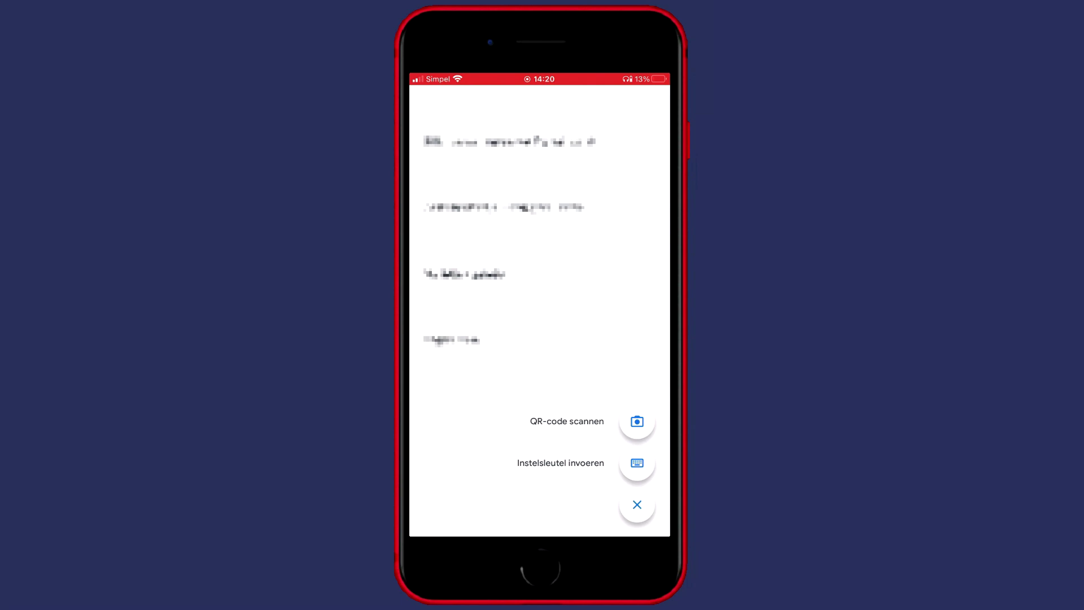
{"action": "left_click", "coordinate": [637, 463]}
{"action": "left_click", "coordinate": [637, 421]}
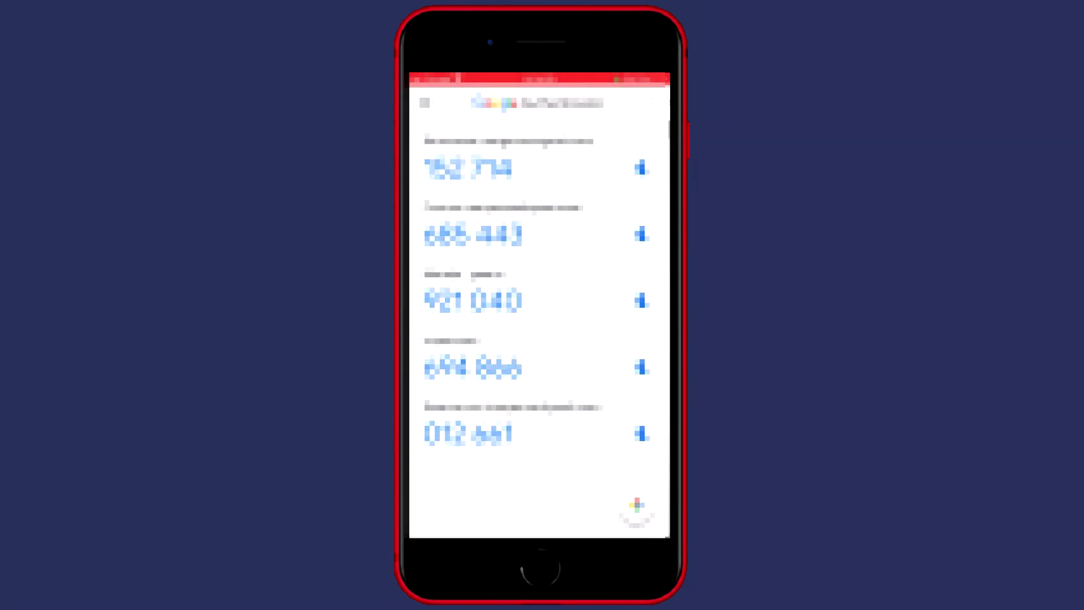
{"action": "left_click_drag", "start_coordinate": [468, 433], "coordinate": [479, 165]}
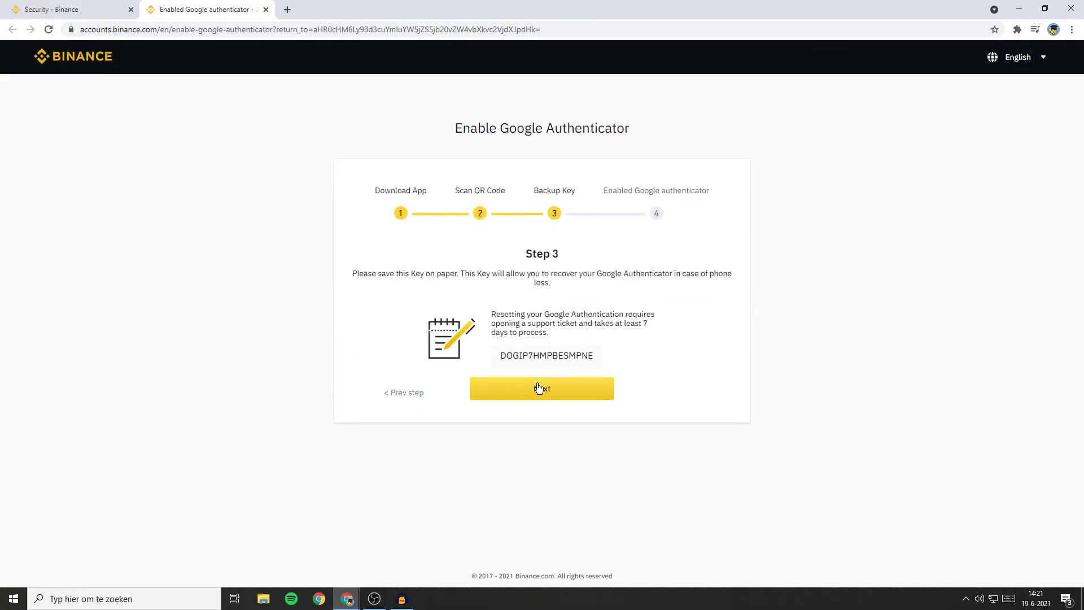
- Copy the Step 3 backup key, then continue to Step 4
{"action": "double_click", "coordinate": [543, 361]}
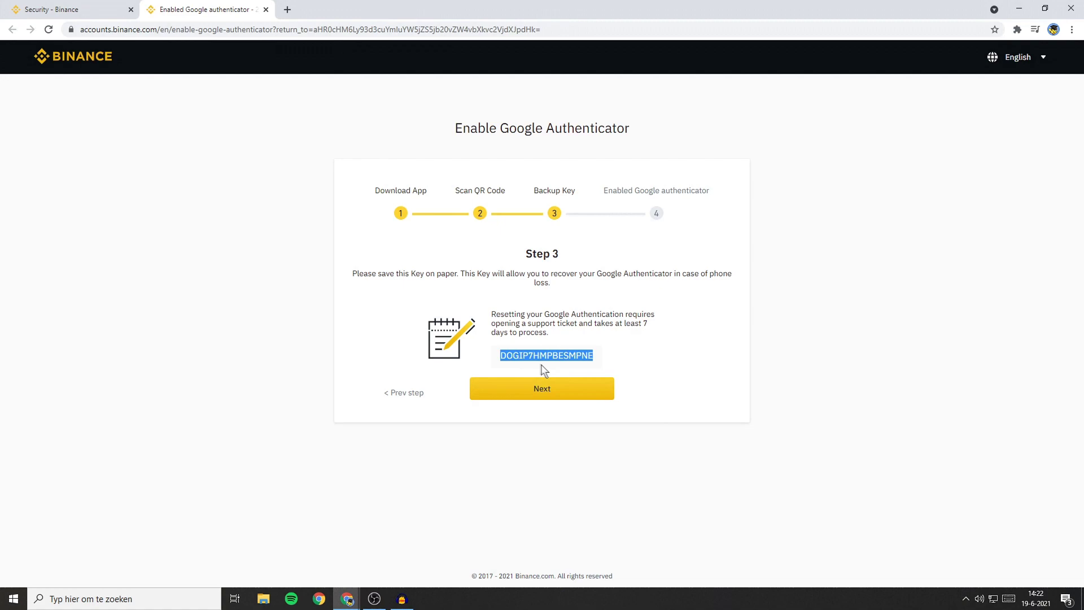
{"action": "left_click", "coordinate": [525, 397]}
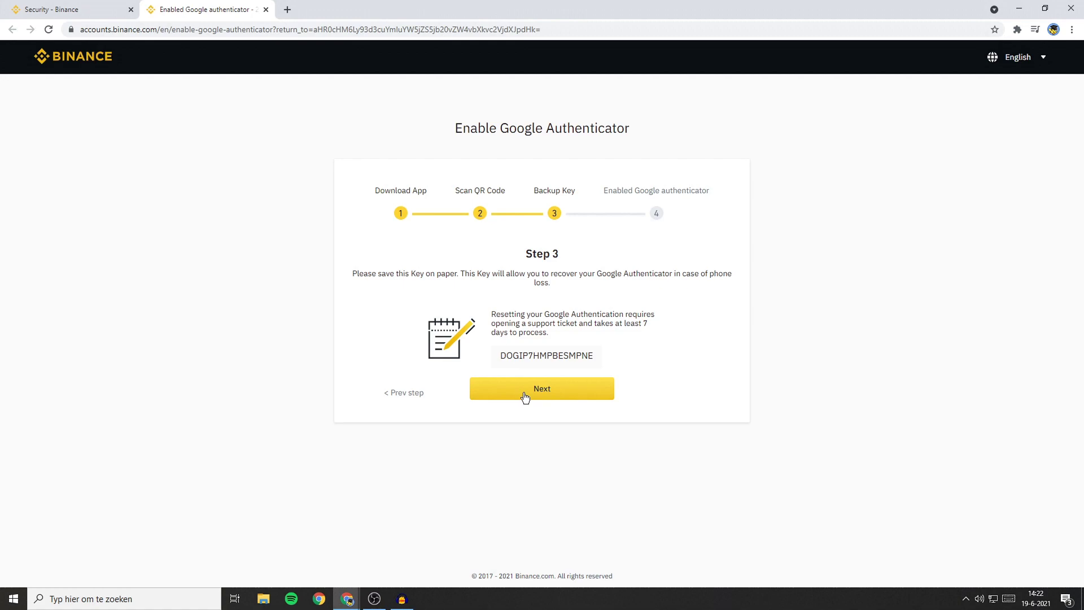
{"action": "left_click", "coordinate": [524, 395]}
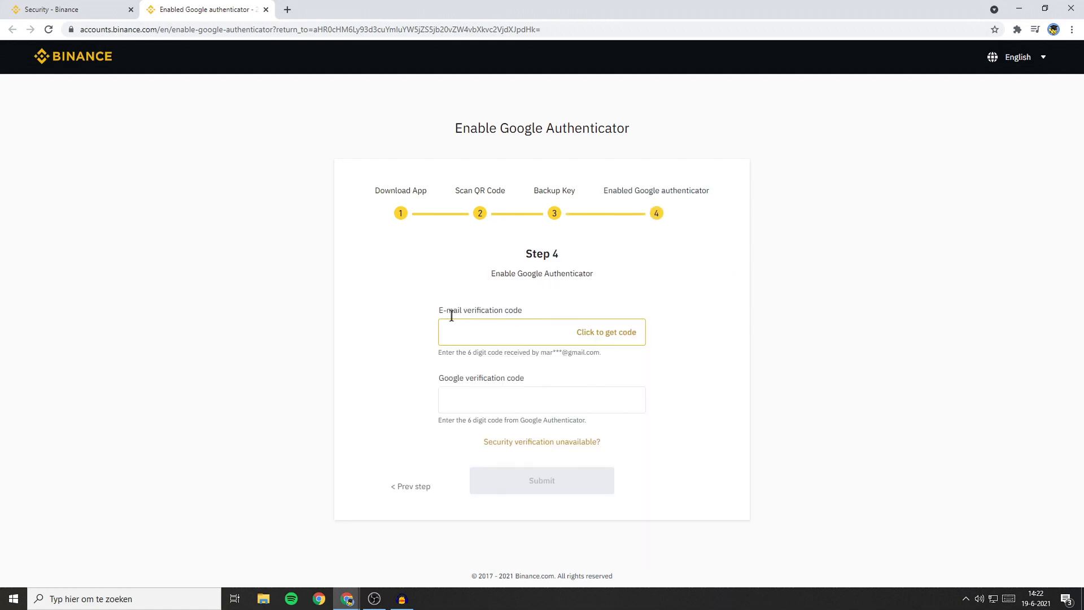
- Request and enter the emailed verification code, then begin entering the Google Authenticator code
{"action": "left_click_drag", "start_coordinate": [451, 315], "coordinate": [529, 310]}
{"action": "left_click", "coordinate": [528, 310]}
{"action": "left_click", "coordinate": [606, 337]}
{"action": "left_click", "coordinate": [472, 395]}
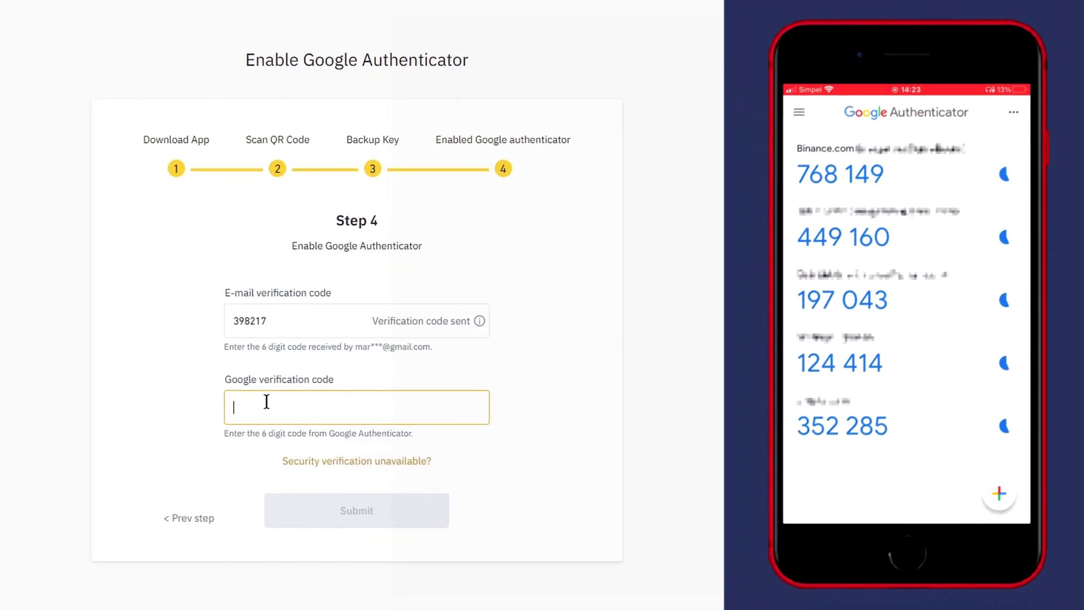
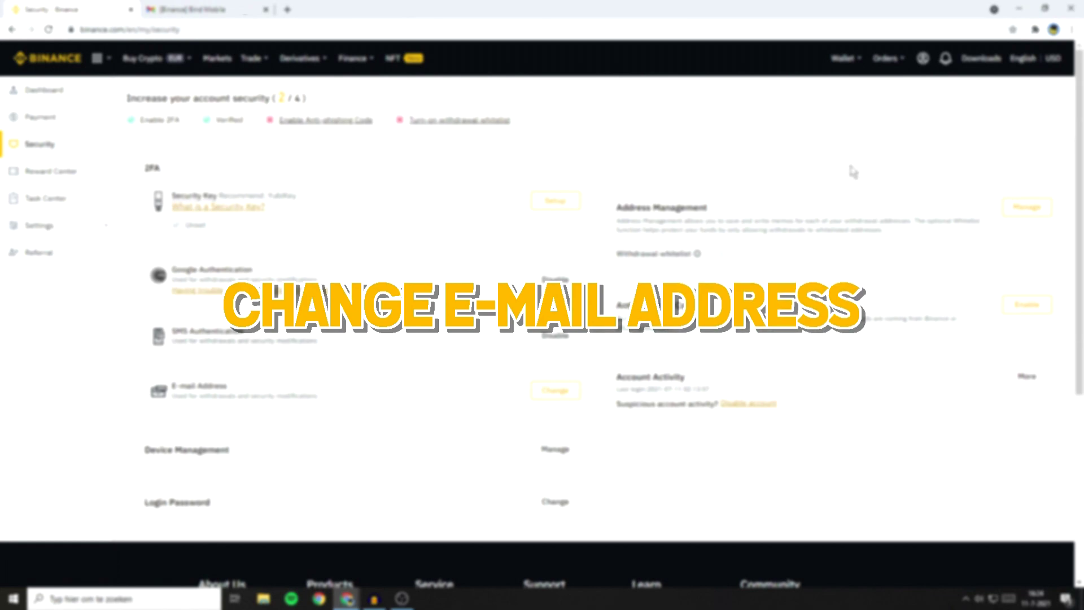
- Choose Change next to E-mail Address to reach the Change Email Address page
{"action": "mouse_move", "coordinate": [923, 59]}
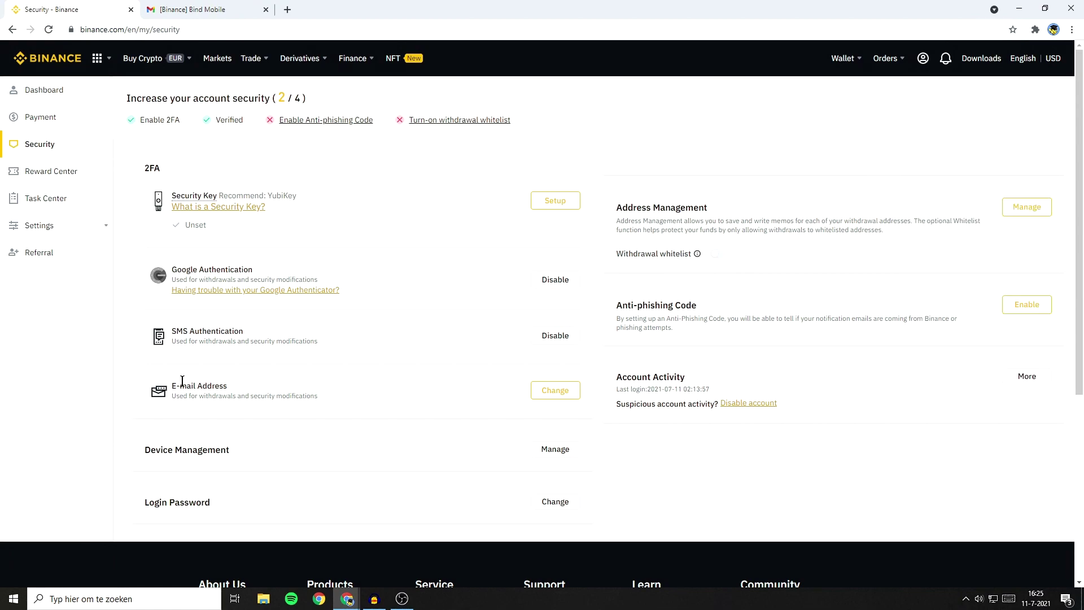
{"action": "left_click", "coordinate": [555, 395]}
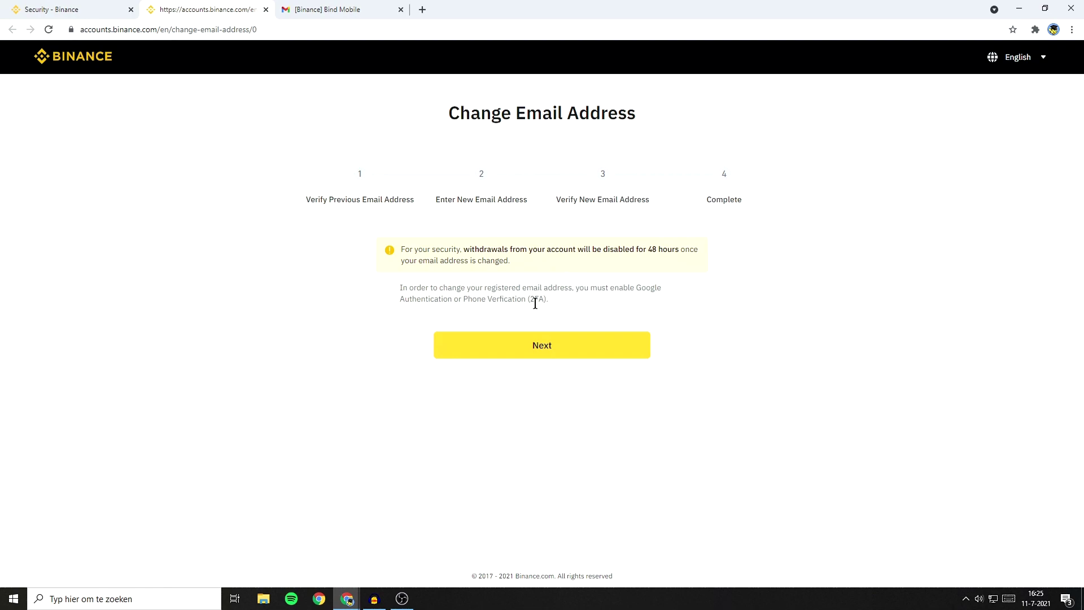
- Click Next, then step through the New email, Confirm new email and New Password fields
{"action": "left_click", "coordinate": [514, 350]}
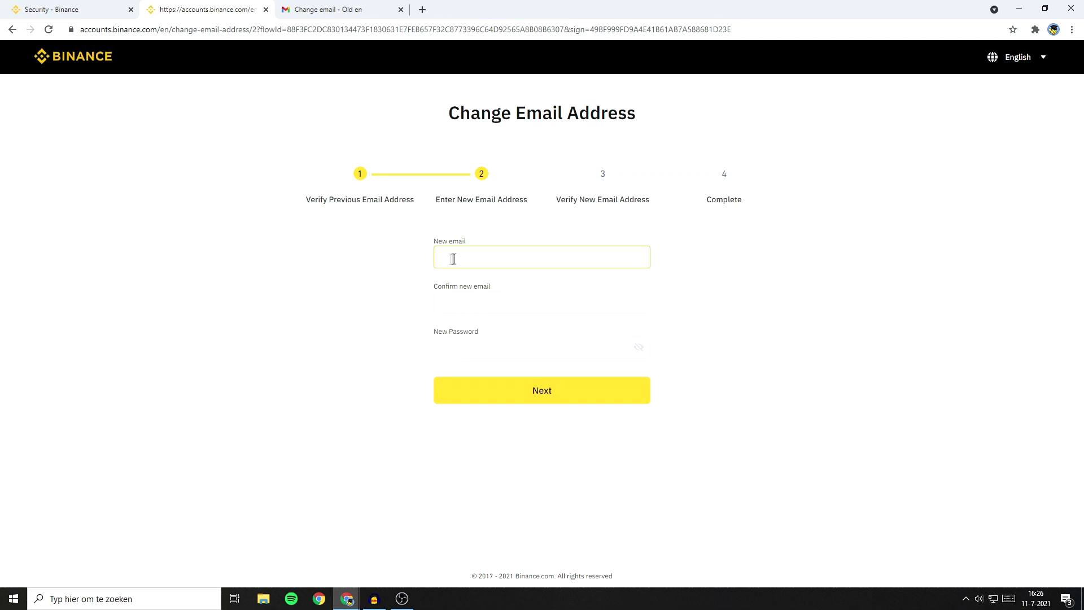
{"action": "left_click", "coordinate": [513, 306]}
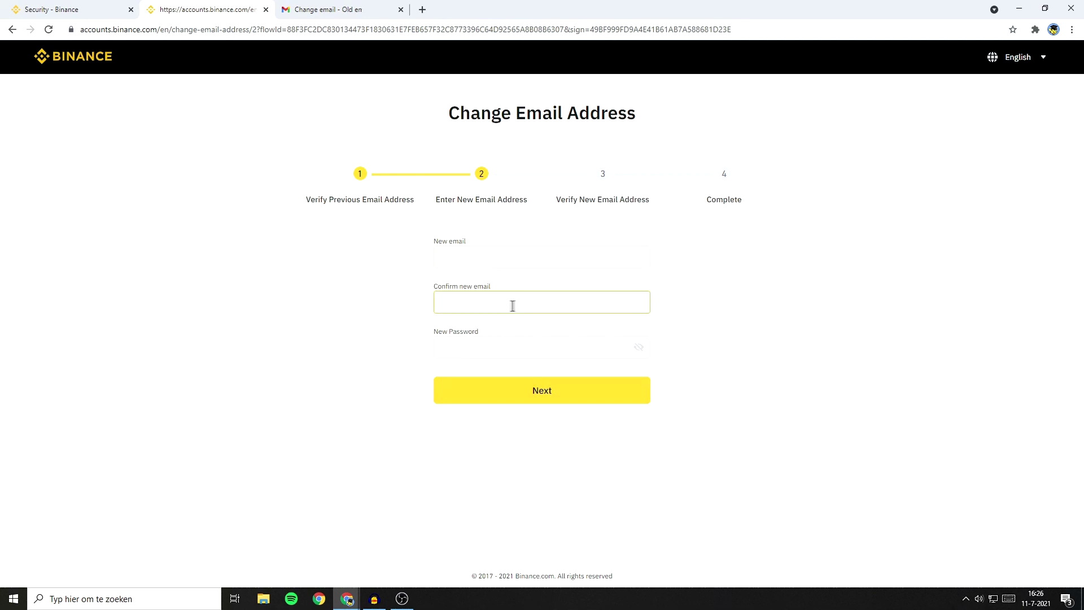
{"action": "left_click", "coordinate": [512, 346]}
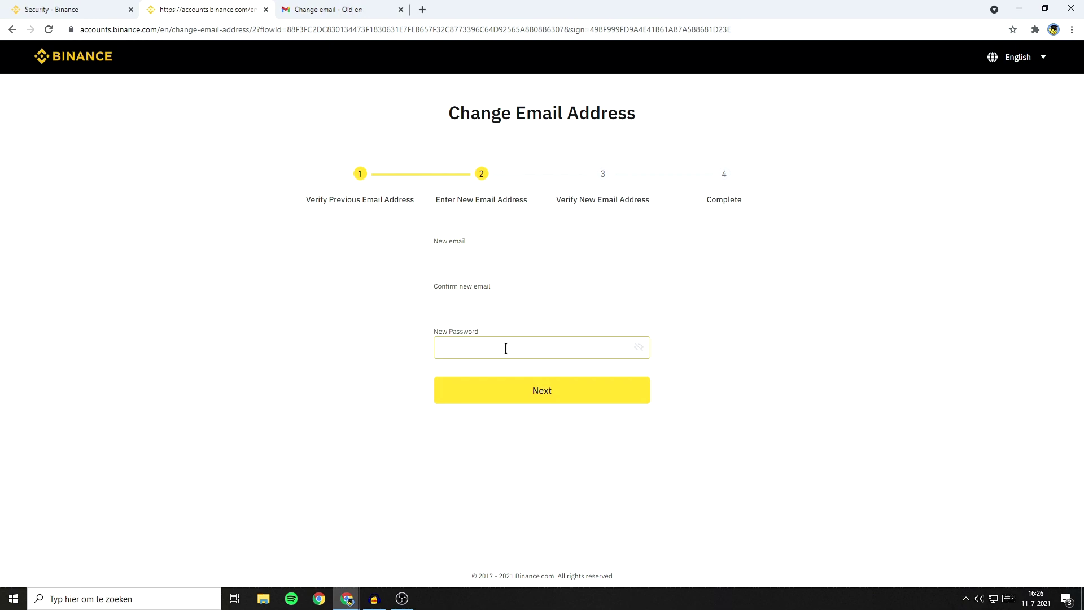
{"action": "left_click", "coordinate": [554, 266]}
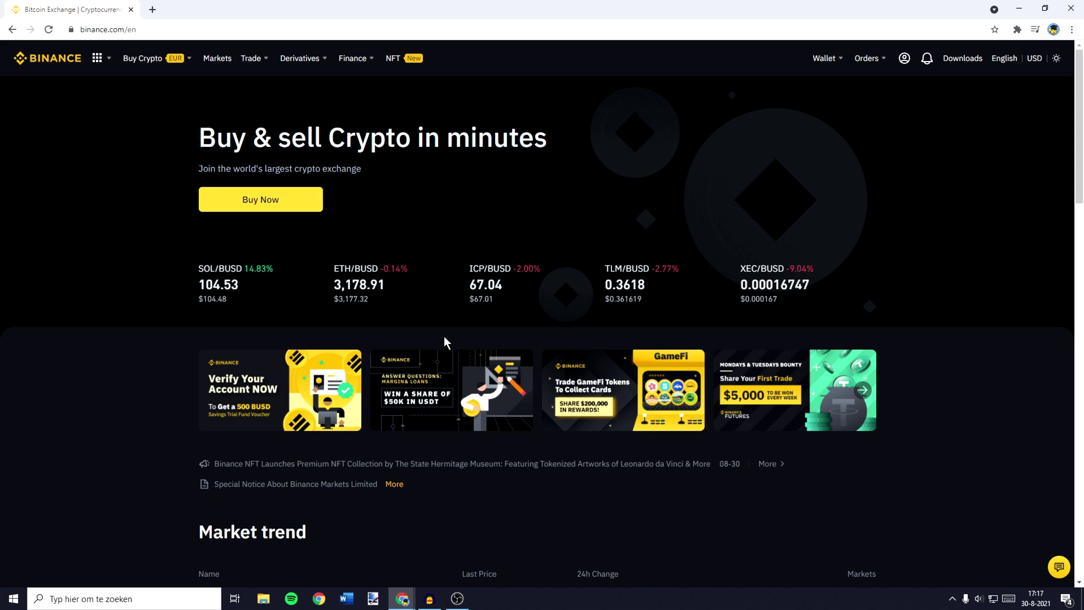
- Start a fiat deposit from the Fiat and Spot wallet, briefly checking the crypto deposit option
{"action": "mouse_move", "coordinate": [825, 60]}
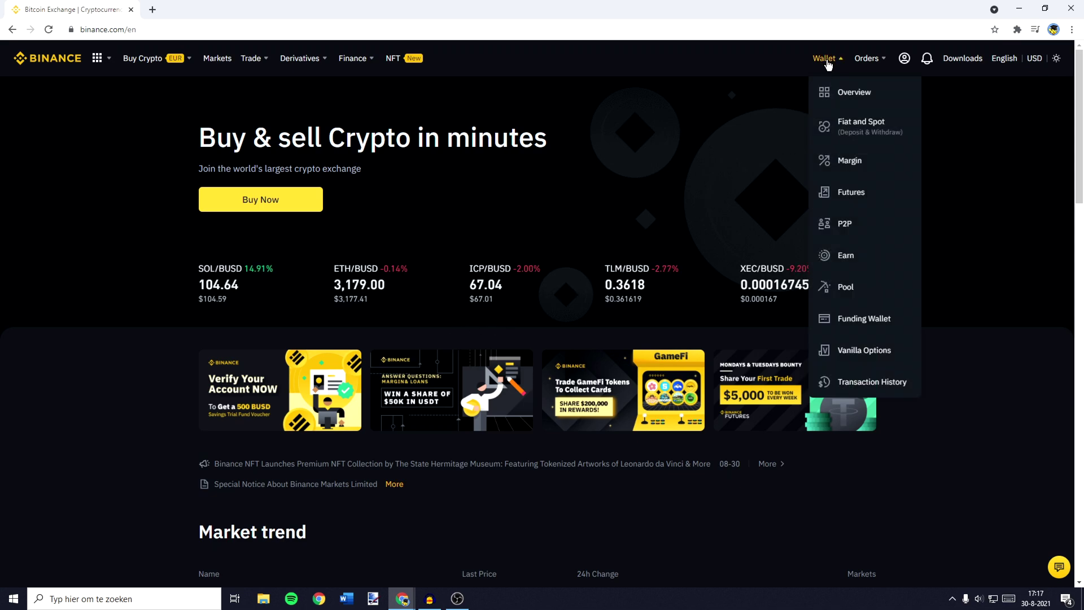
{"action": "left_click", "coordinate": [858, 122]}
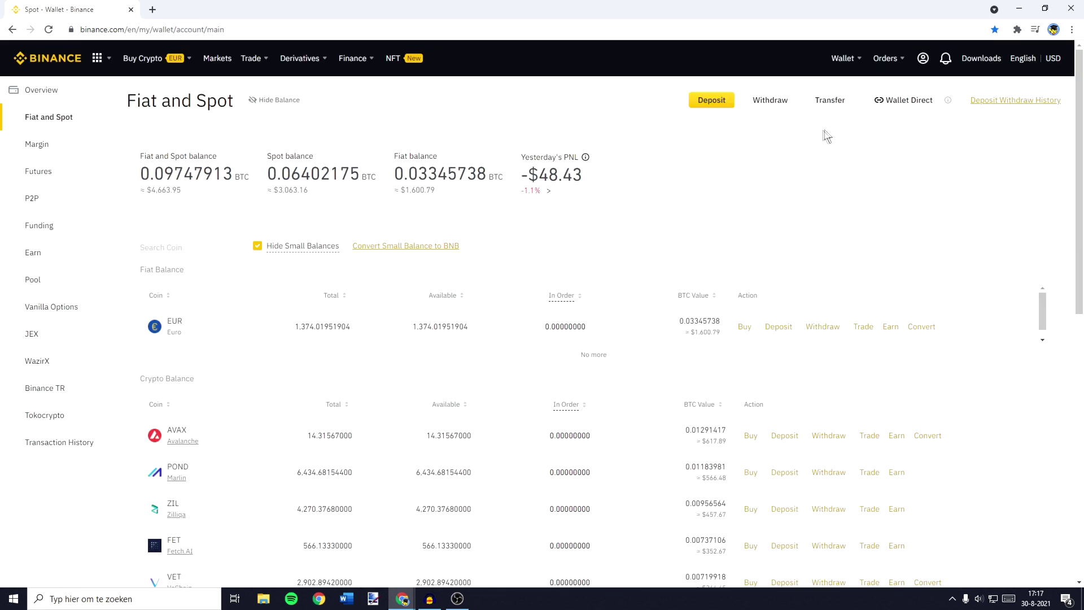
{"action": "left_click", "coordinate": [711, 101]}
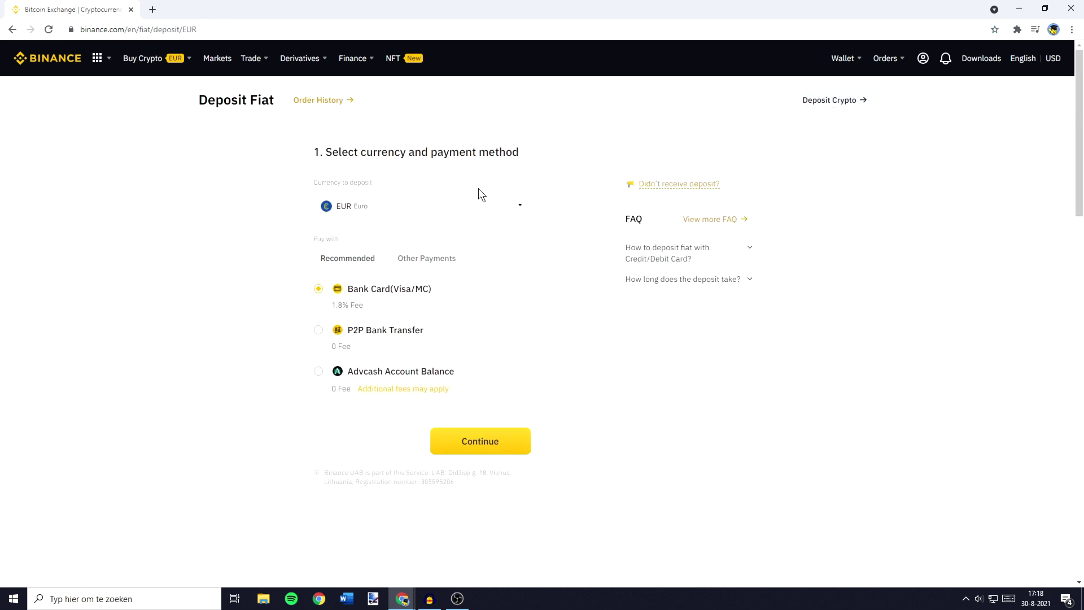
{"action": "left_click_drag", "start_coordinate": [202, 106], "coordinate": [271, 150]}
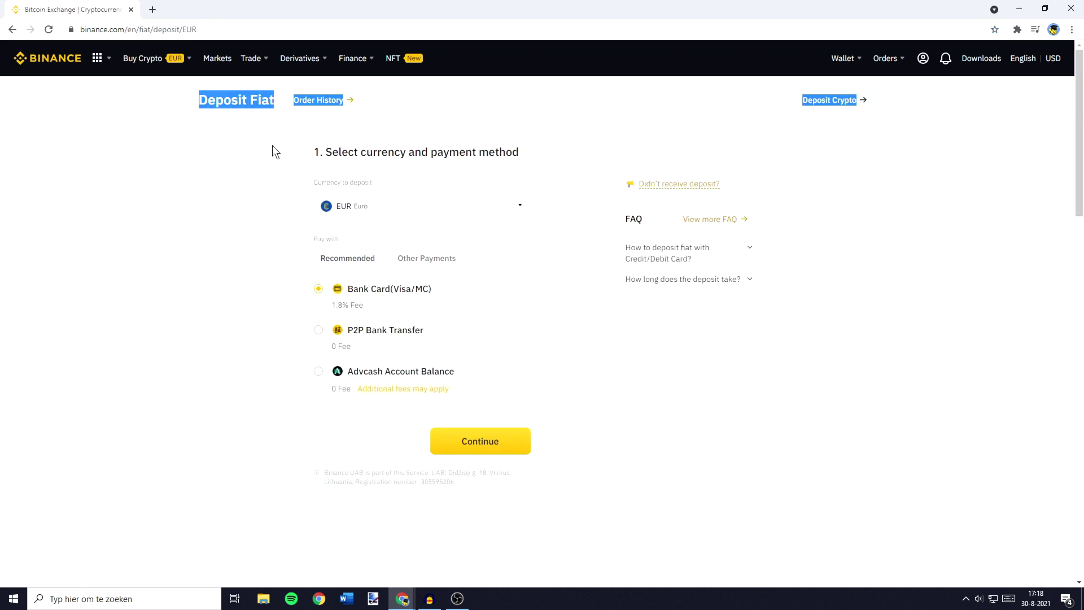
{"action": "left_click", "coordinate": [271, 145]}
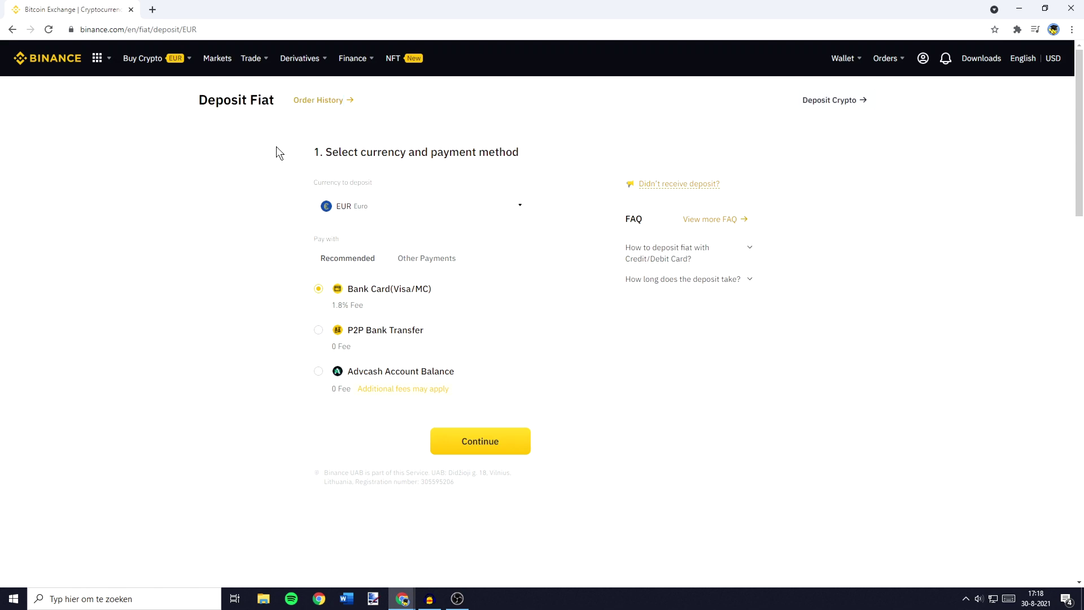
{"action": "left_click", "coordinate": [832, 103]}
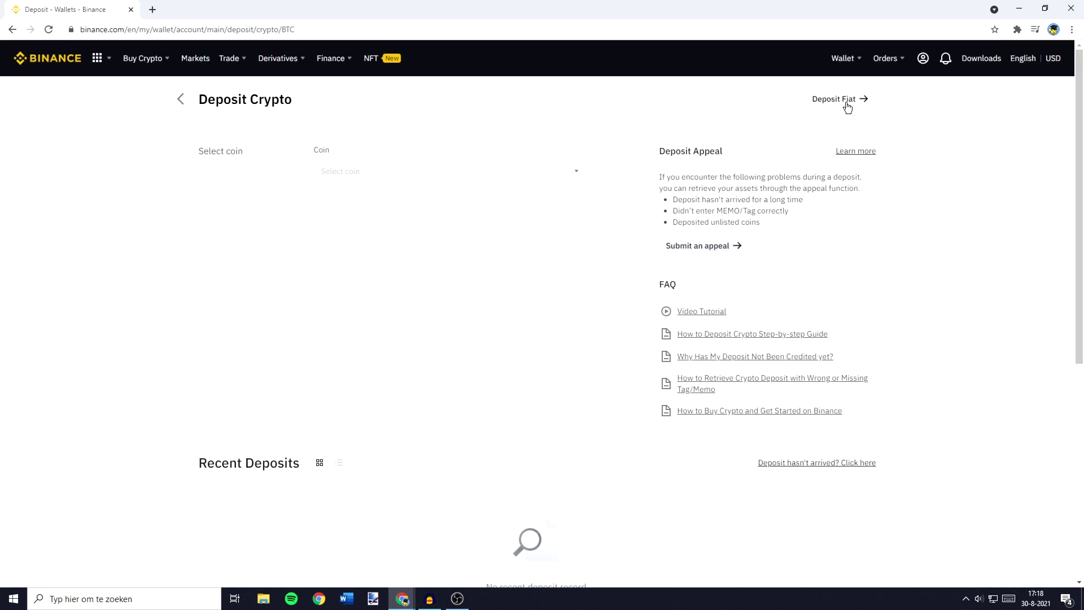
{"action": "left_click", "coordinate": [840, 101]}
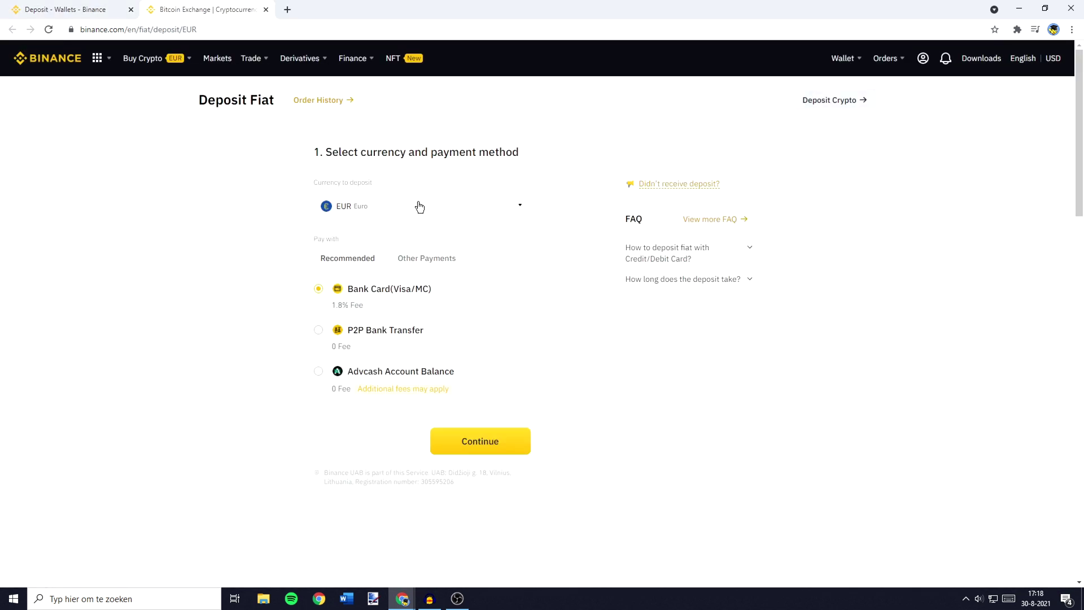
- Keep EUR as the currency and return to Bank Card after viewing the suspended SEPA transfer
{"action": "left_click", "coordinate": [419, 207]}
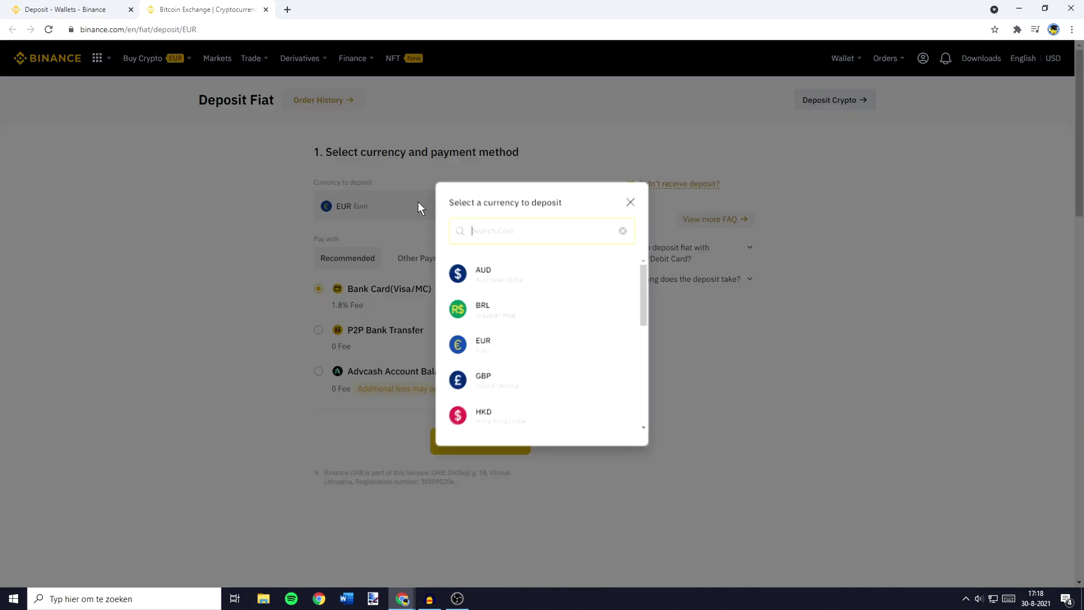
{"action": "left_click", "coordinate": [559, 358]}
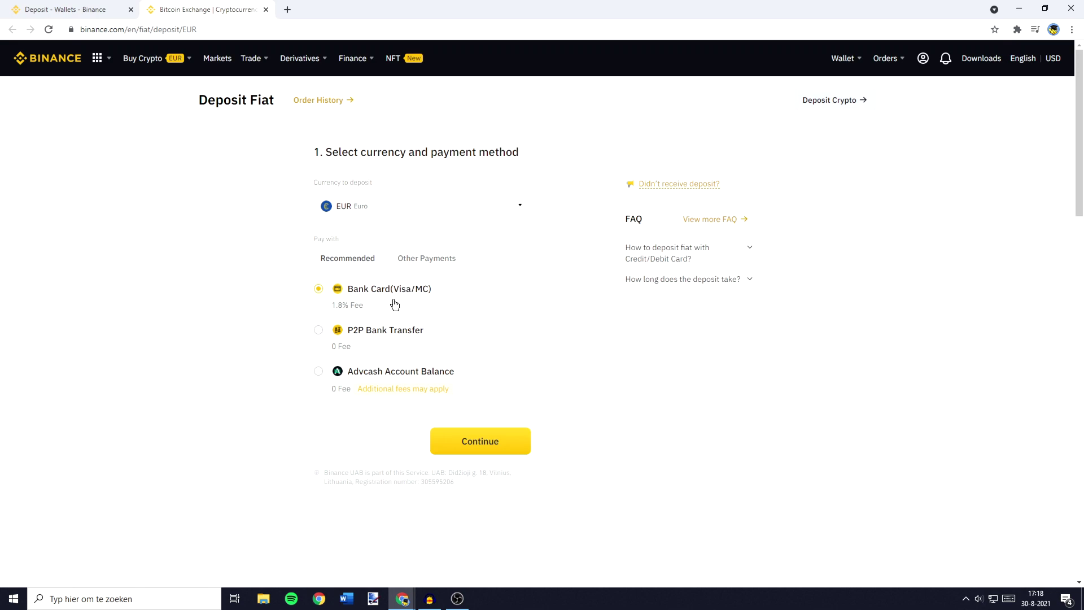
{"action": "left_click", "coordinate": [427, 258]}
{"action": "triple_click", "coordinate": [431, 291]}
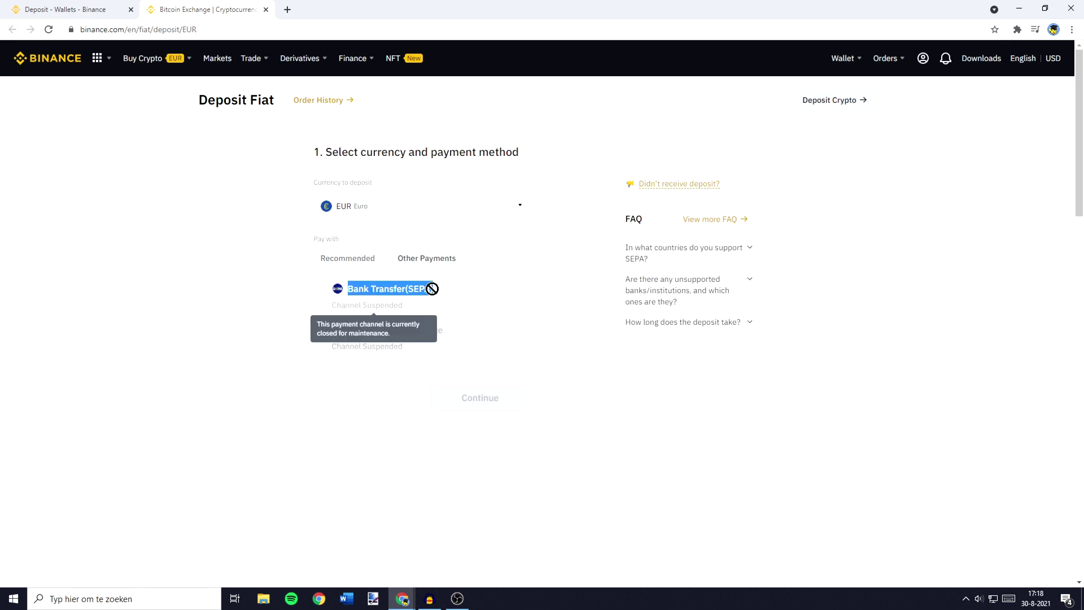
{"action": "triple_click", "coordinate": [431, 291]}
{"action": "left_click", "coordinate": [345, 263]}
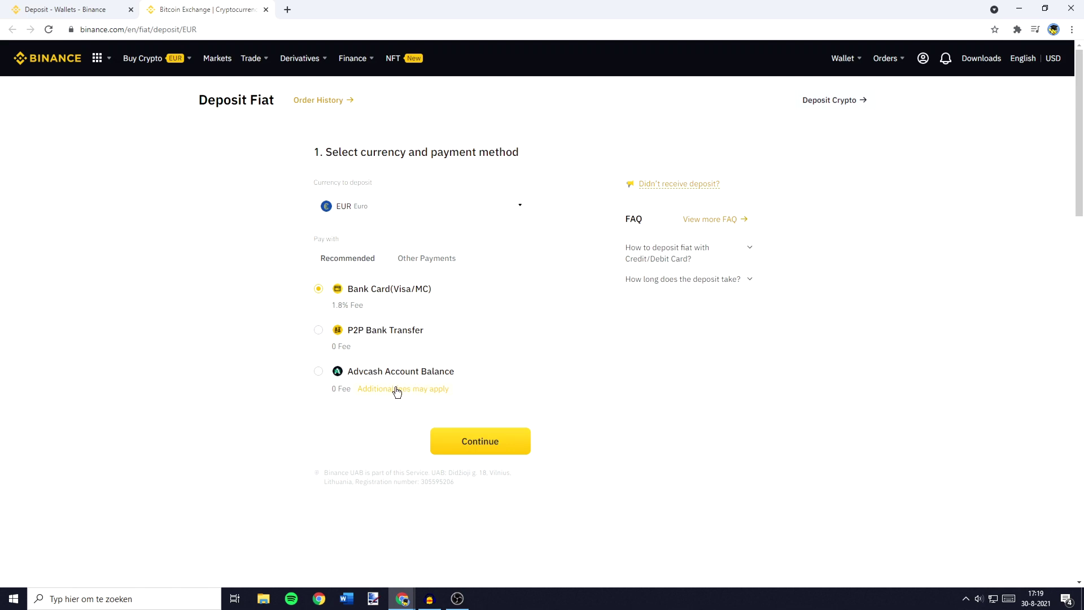
- Enter a 1000 EUR bank card deposit amount
{"action": "left_click", "coordinate": [484, 444]}
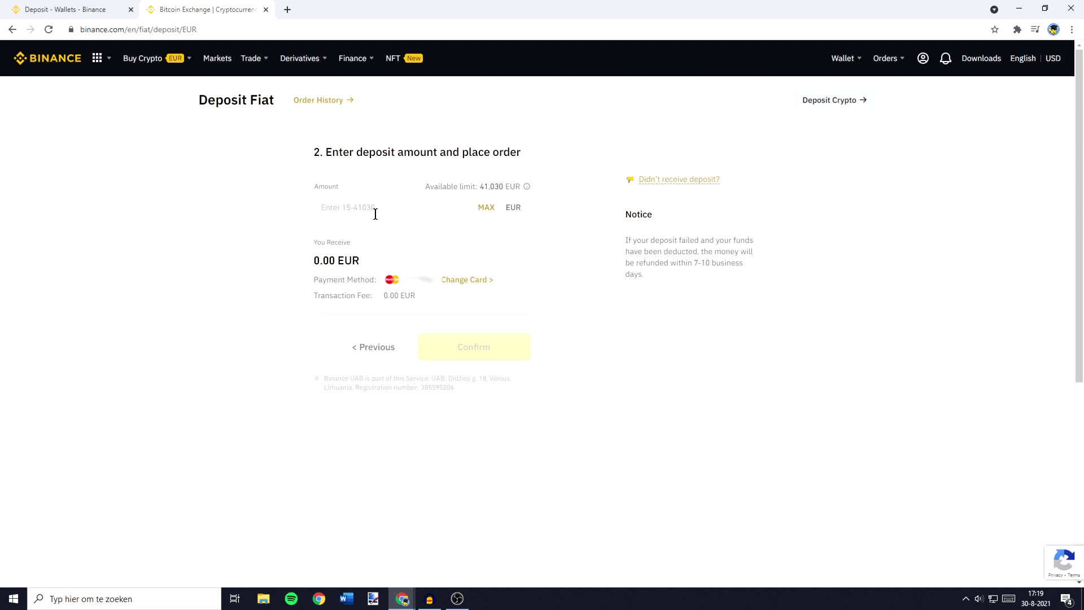
{"action": "left_click", "coordinate": [375, 213]}
{"action": "type", "text": "1000"}
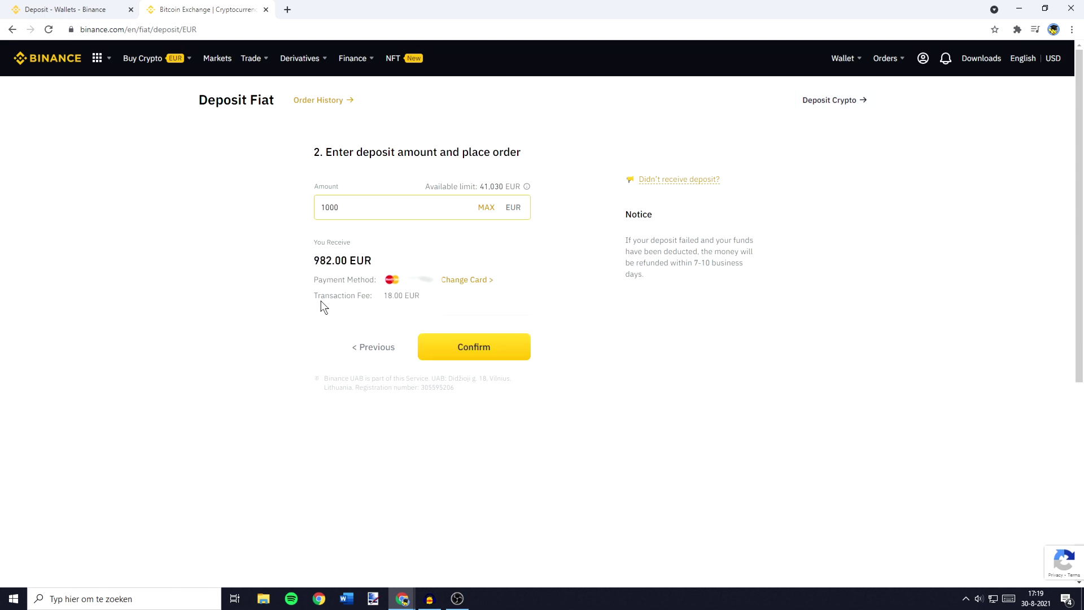
{"action": "left_click_drag", "start_coordinate": [317, 297], "coordinate": [374, 299]}
{"action": "left_click", "coordinate": [374, 299]}
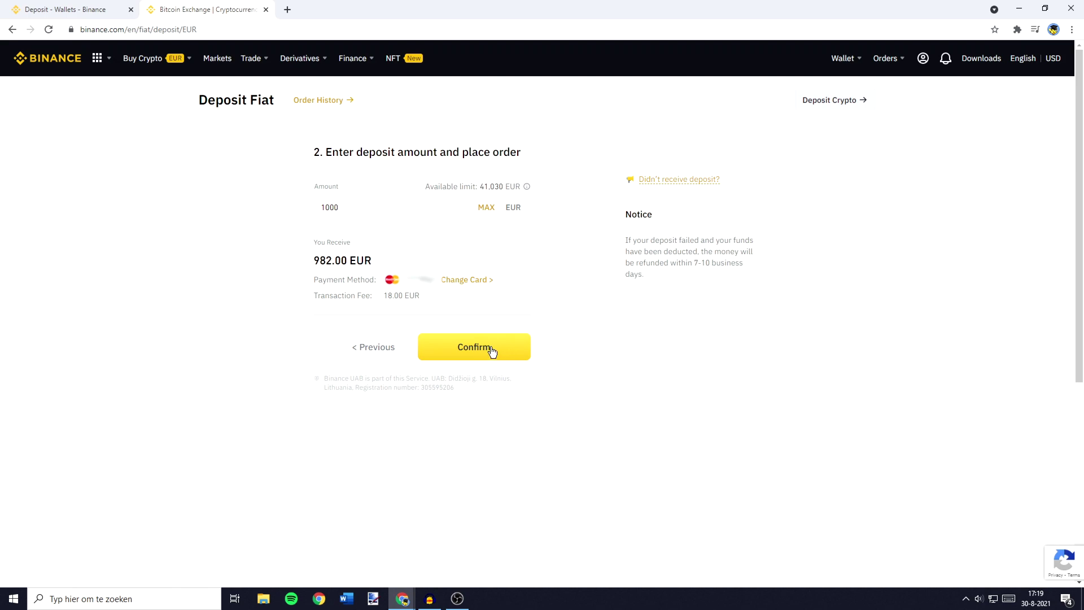
- Open the new card form, close it keeping the existing card, and confirm the deposit
{"action": "left_click", "coordinate": [460, 280]}
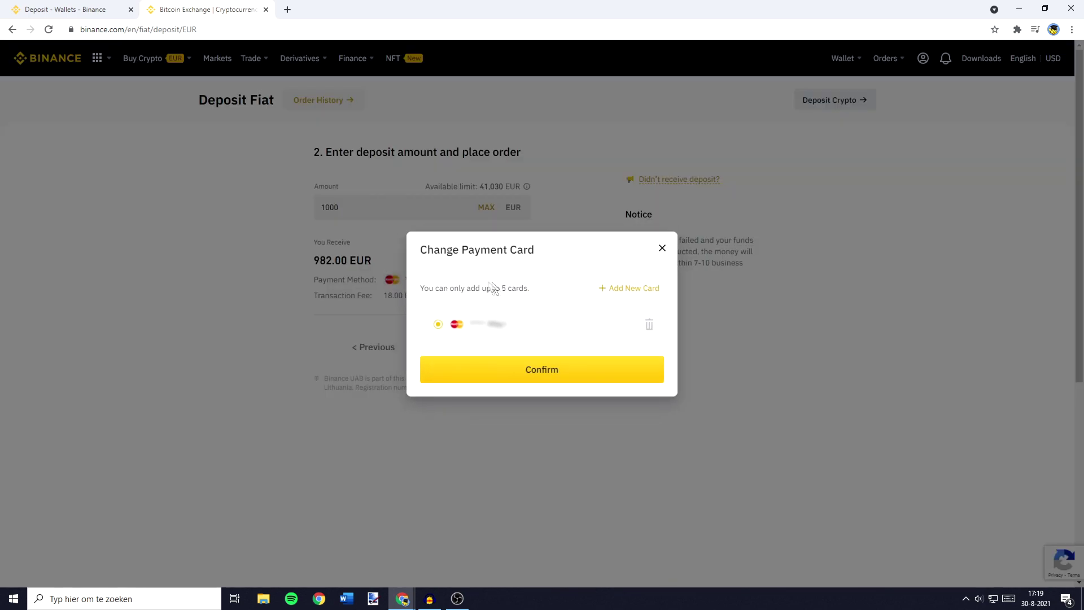
{"action": "left_click", "coordinate": [615, 288]}
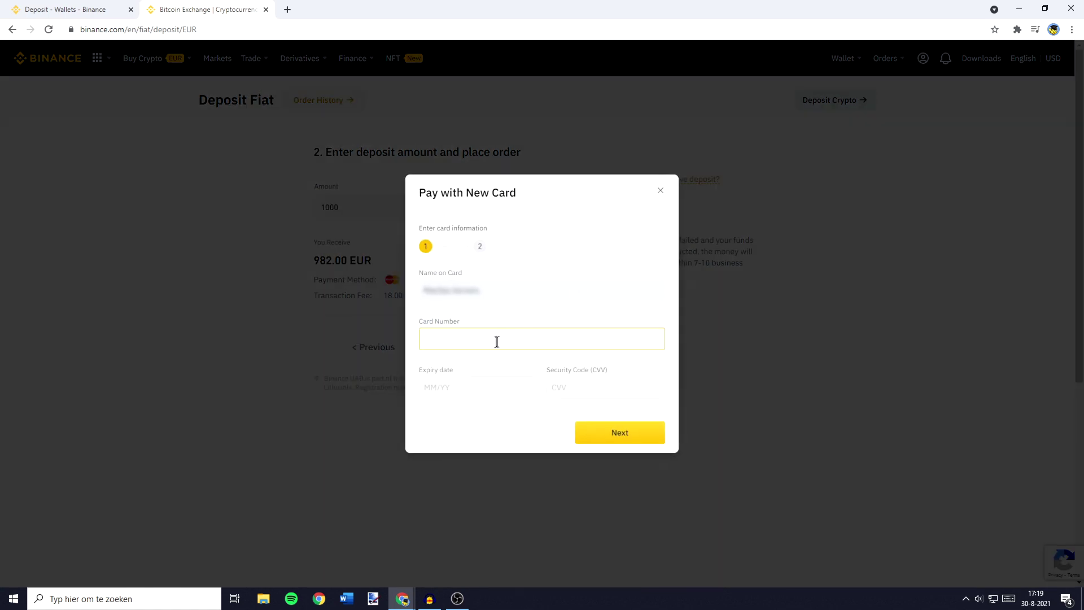
{"action": "left_click", "coordinate": [488, 391]}
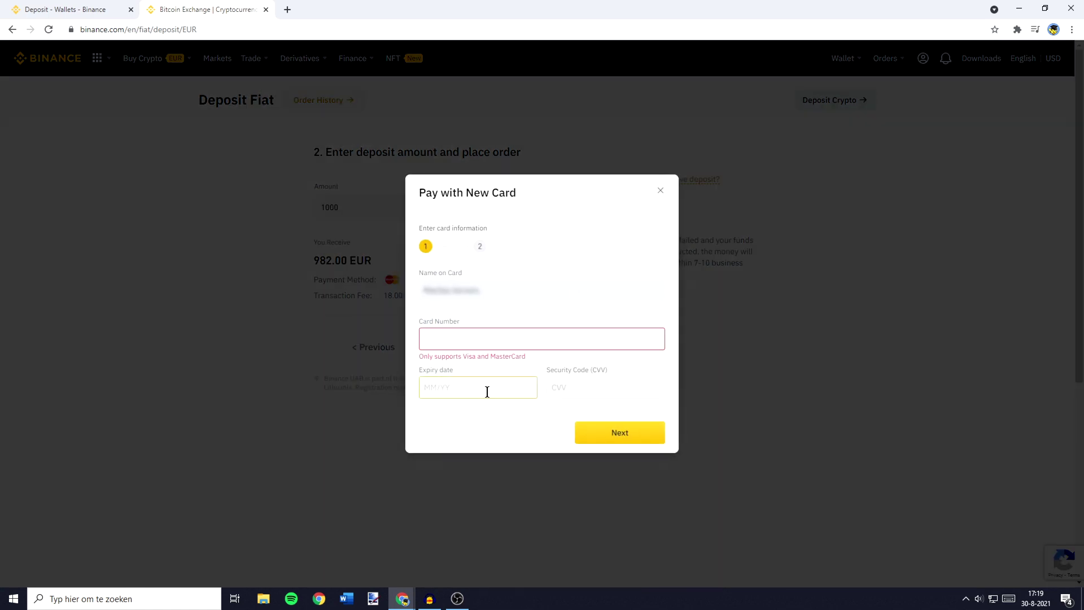
{"action": "left_click", "coordinate": [567, 389]}
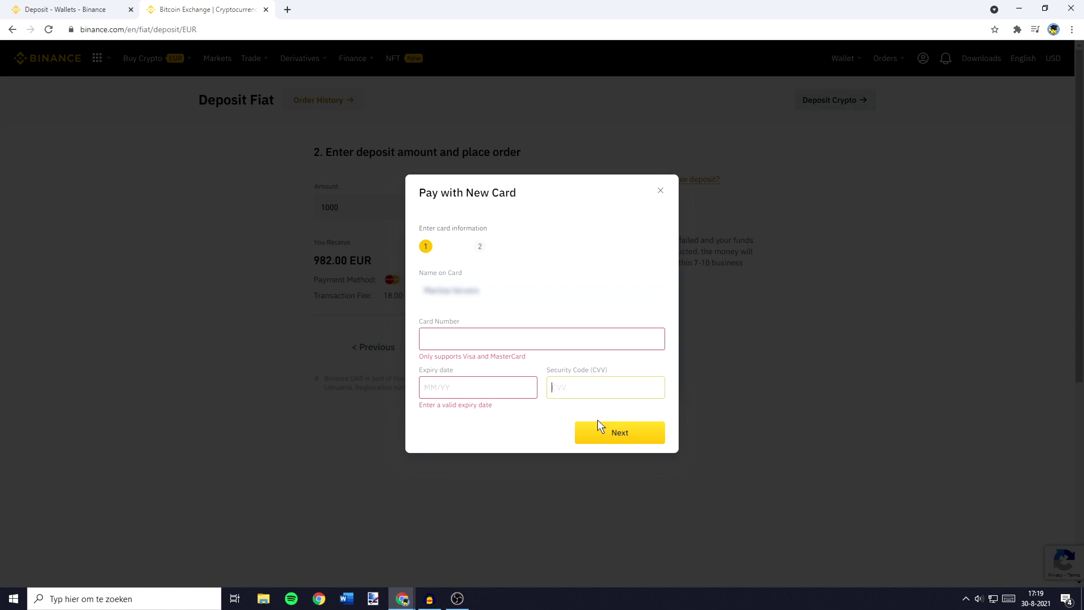
{"action": "left_click", "coordinate": [604, 434]}
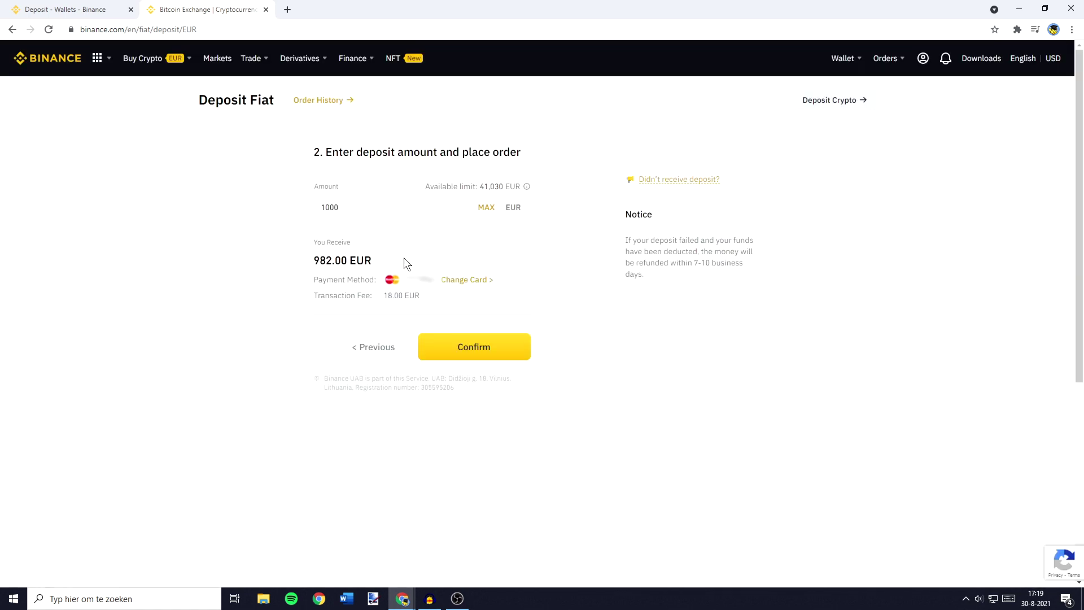
{"action": "left_click", "coordinate": [480, 355]}
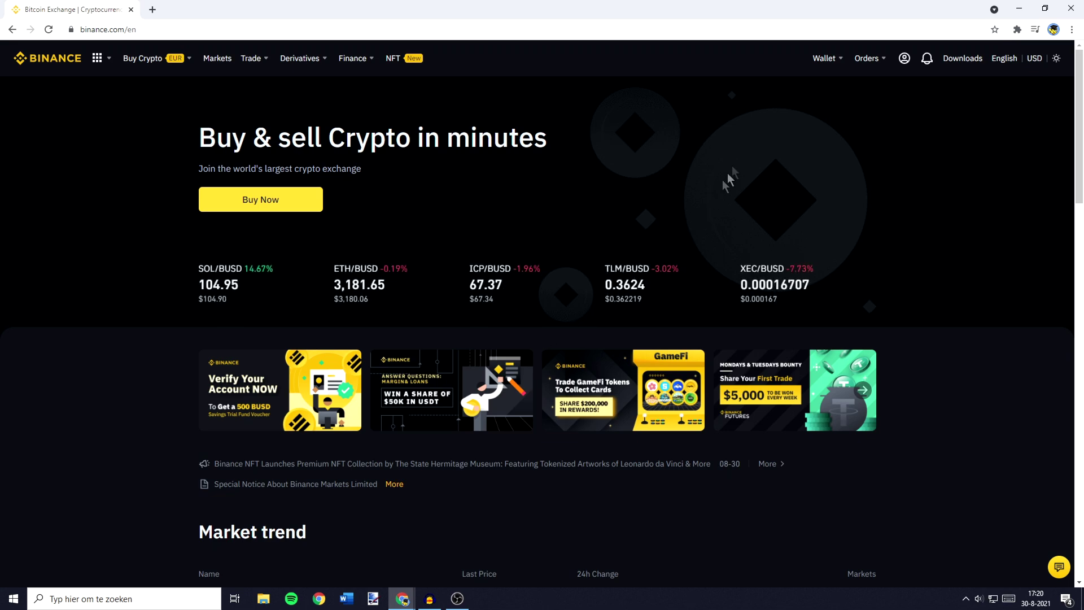
- Start a crypto deposit from the Fiat and Spot wallet and choose ADA Cardano
{"action": "mouse_move", "coordinate": [813, 64]}
{"action": "left_click", "coordinate": [868, 124]}
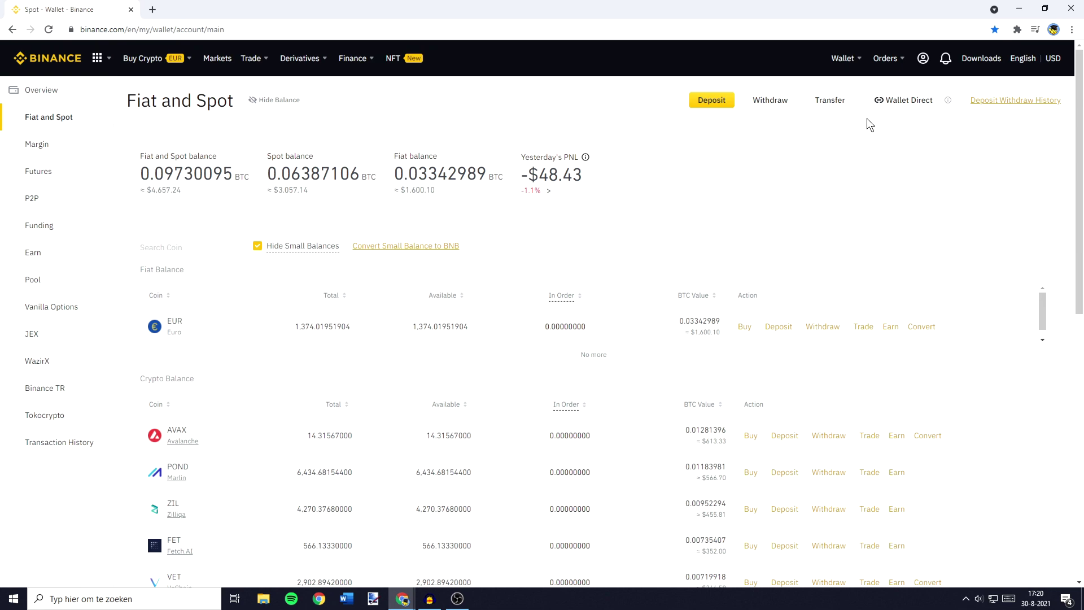
{"action": "left_click", "coordinate": [713, 102]}
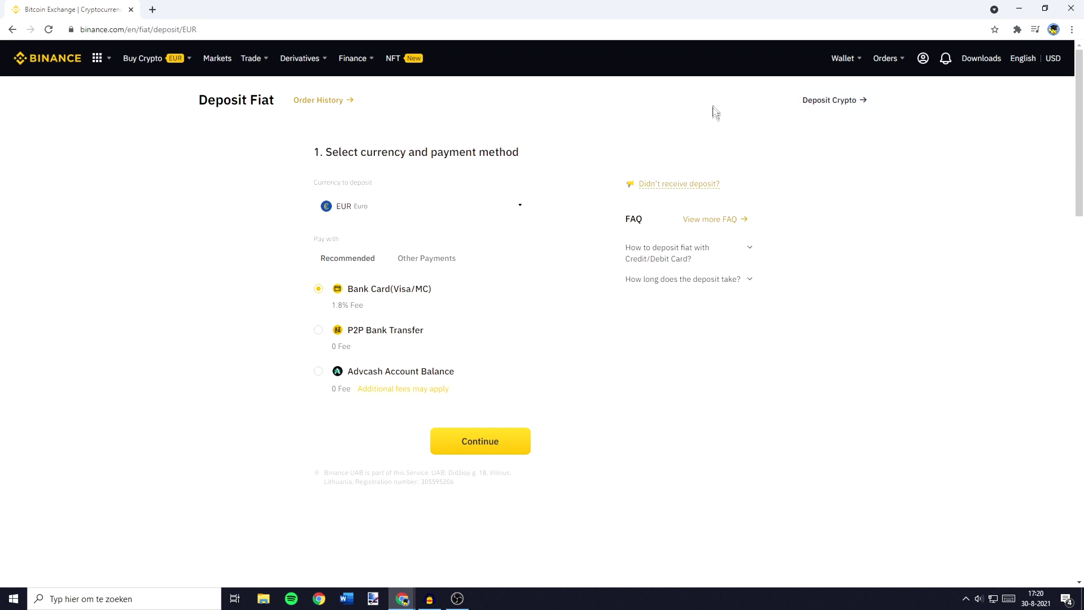
{"action": "left_click", "coordinate": [850, 107]}
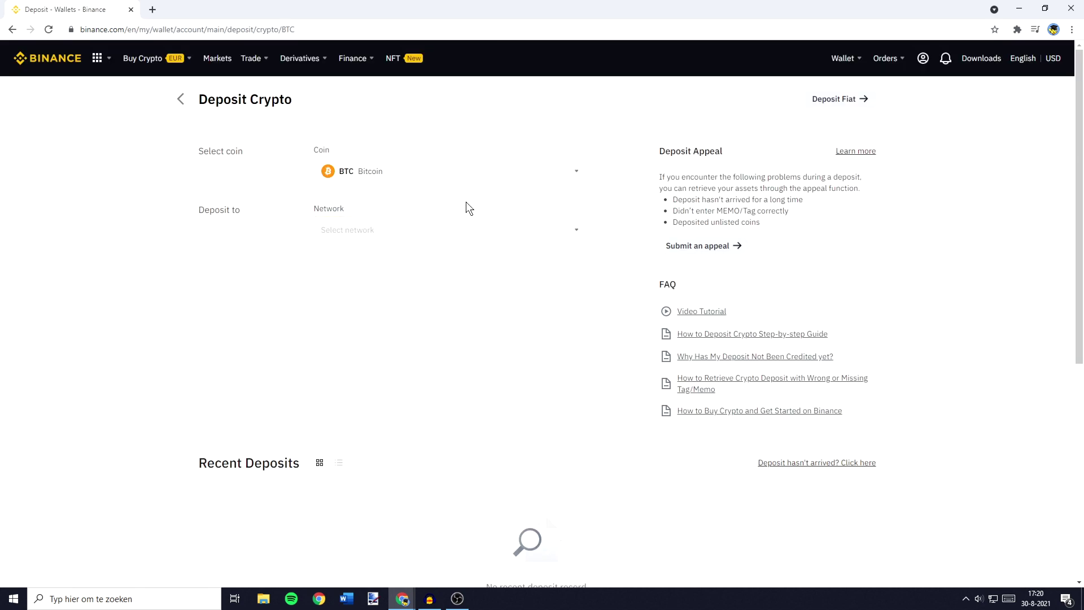
{"action": "left_click", "coordinate": [433, 182]}
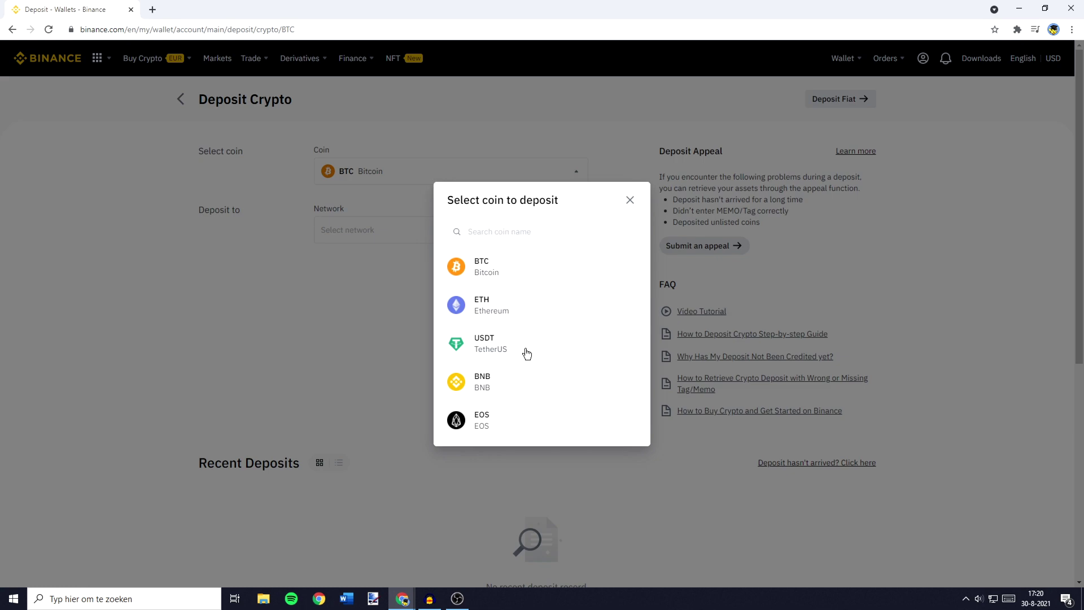
{"action": "left_click", "coordinate": [512, 237]}
{"action": "type", "text": "ada"}
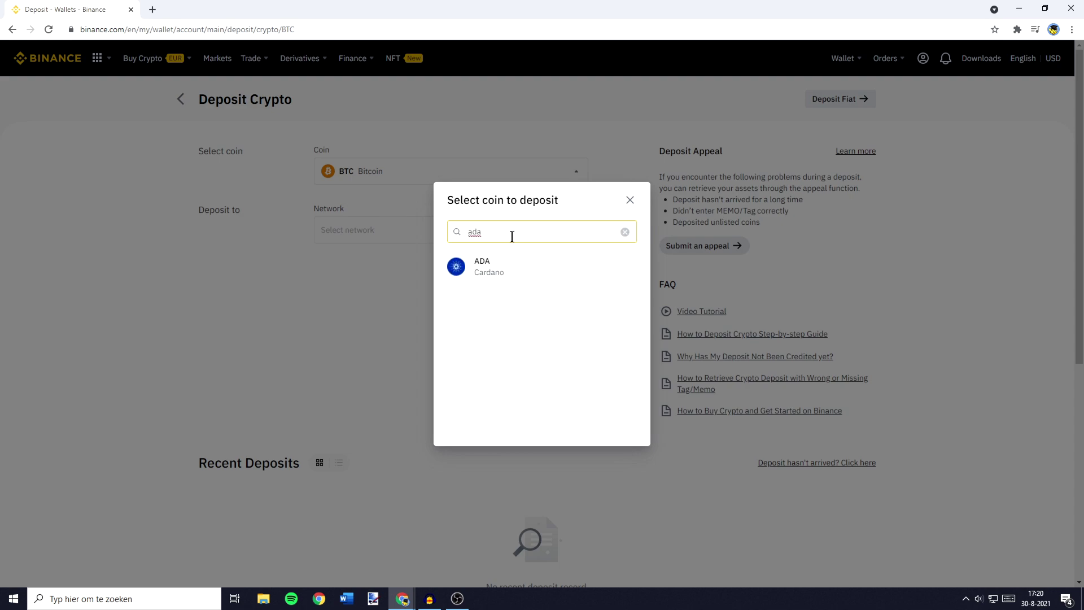
{"action": "left_click", "coordinate": [521, 270]}
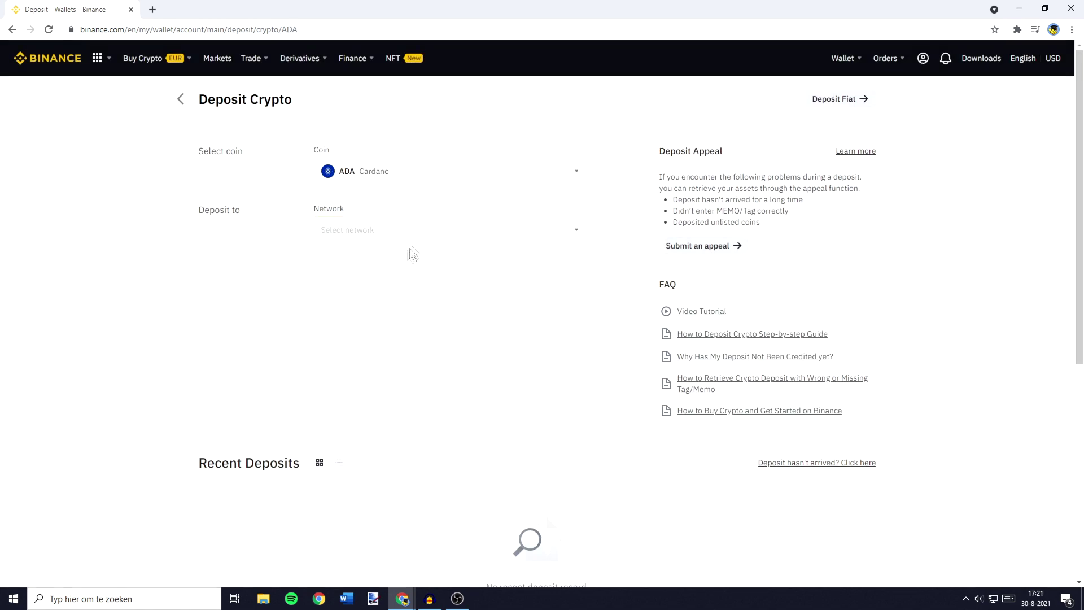
- Select the ADA network and copy the Cardano deposit address
{"action": "left_click", "coordinate": [419, 233]}
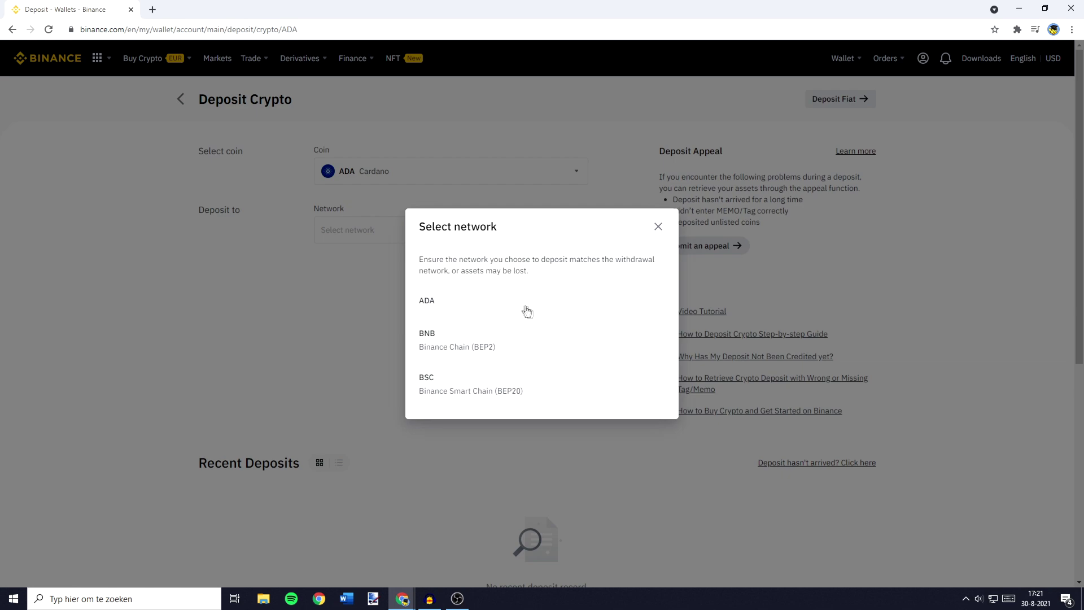
{"action": "left_click", "coordinate": [559, 304]}
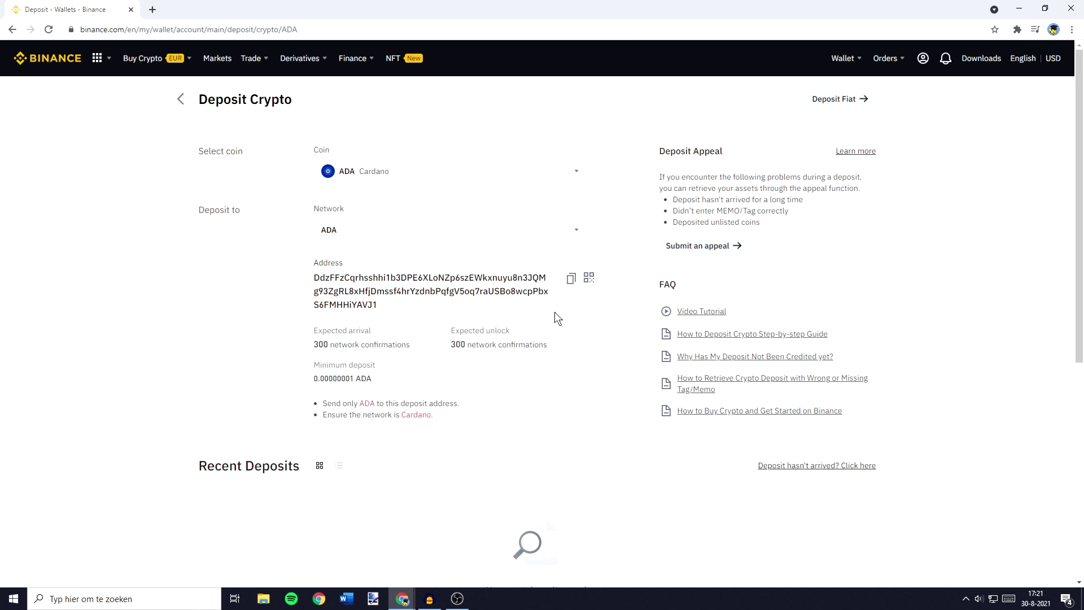
{"action": "left_click", "coordinate": [572, 279]}
{"action": "left_click_drag", "start_coordinate": [462, 404], "coordinate": [435, 420]}
{"action": "left_click", "coordinate": [324, 405]}
- Search the tutorial channel for 'binance coinbase' and scroll through the results
{"action": "left_click", "coordinate": [442, 415]}
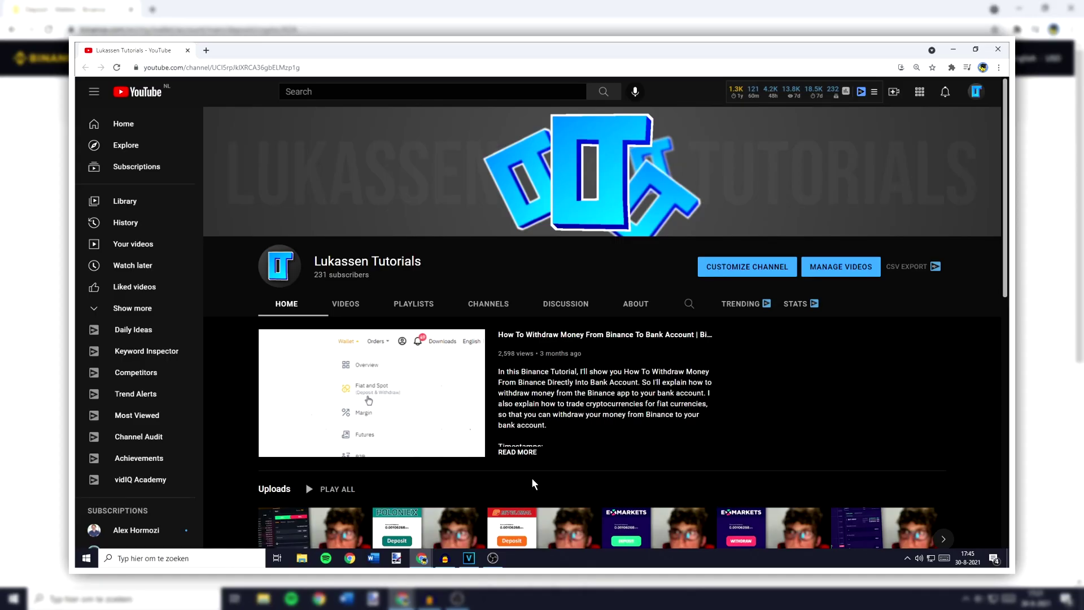
{"action": "left_click", "coordinate": [689, 304]}
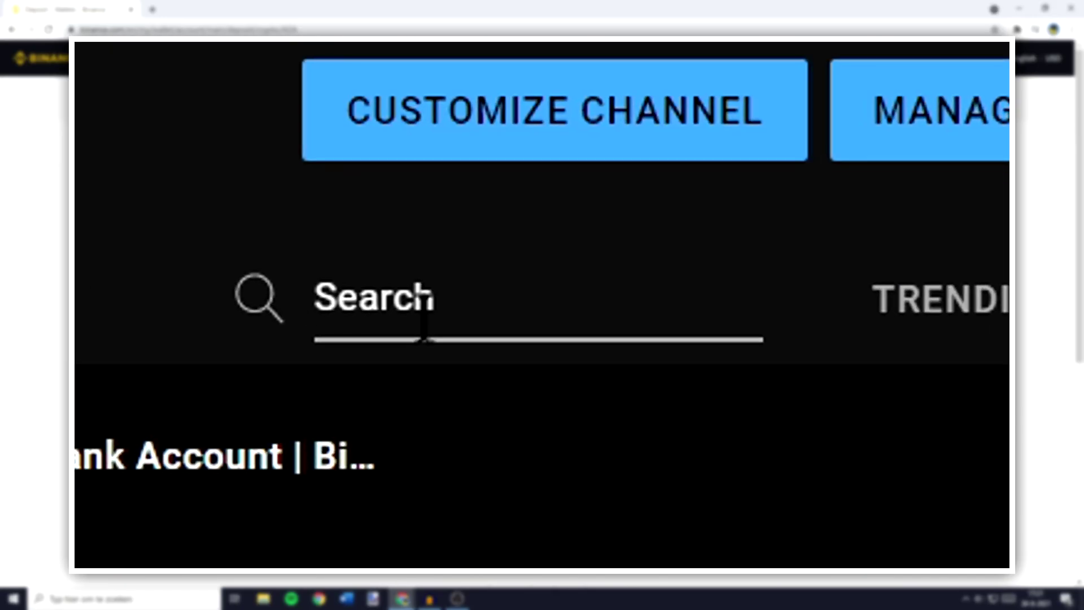
{"action": "type", "text": "binan"}
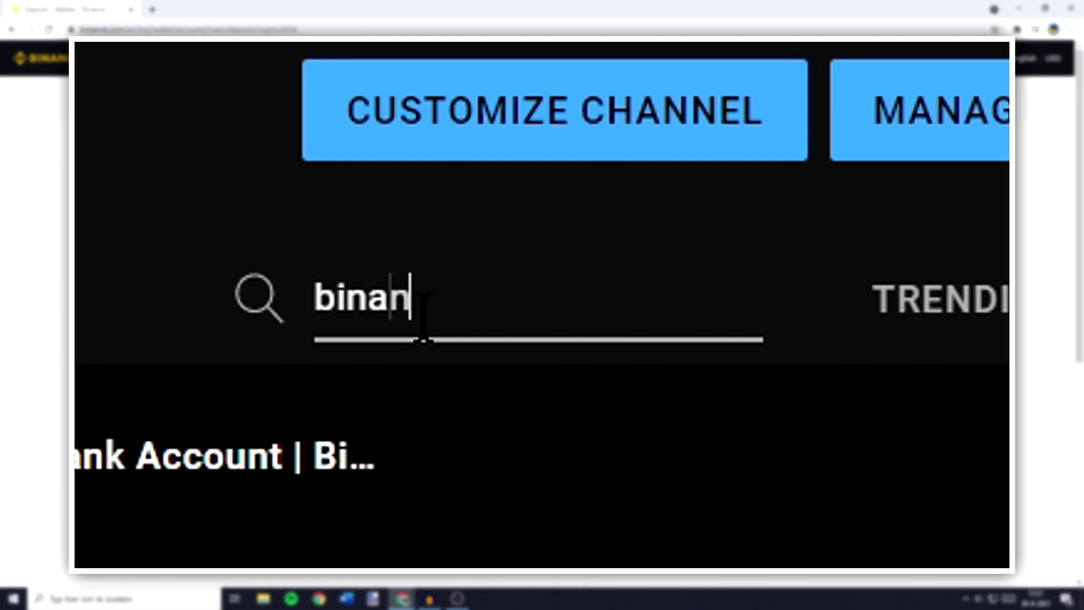
{"action": "type", "text": "ce coinbase"}
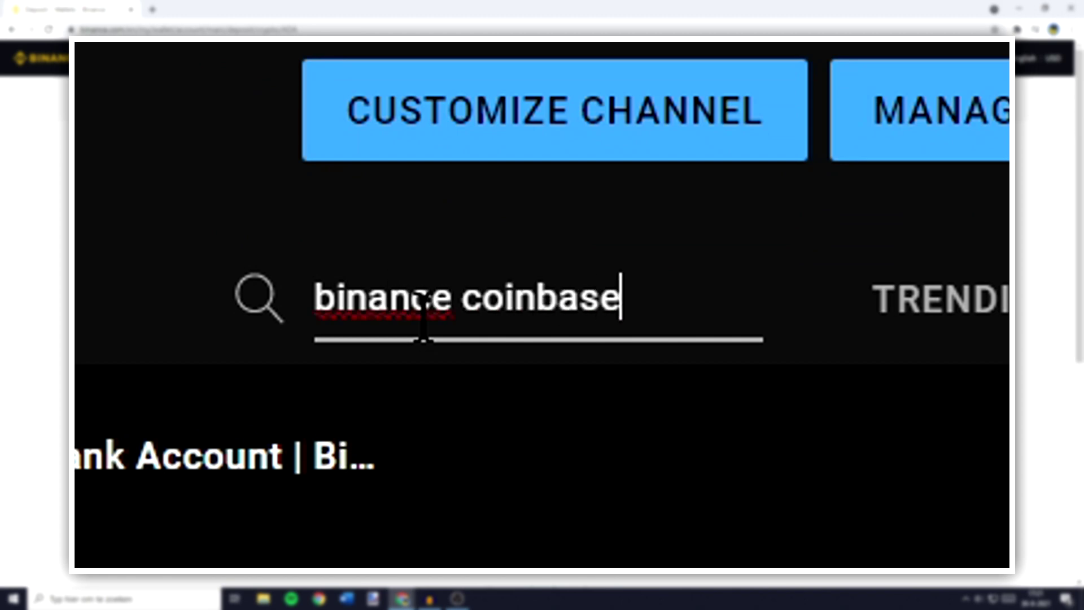
{"action": "key", "text": "Return"}
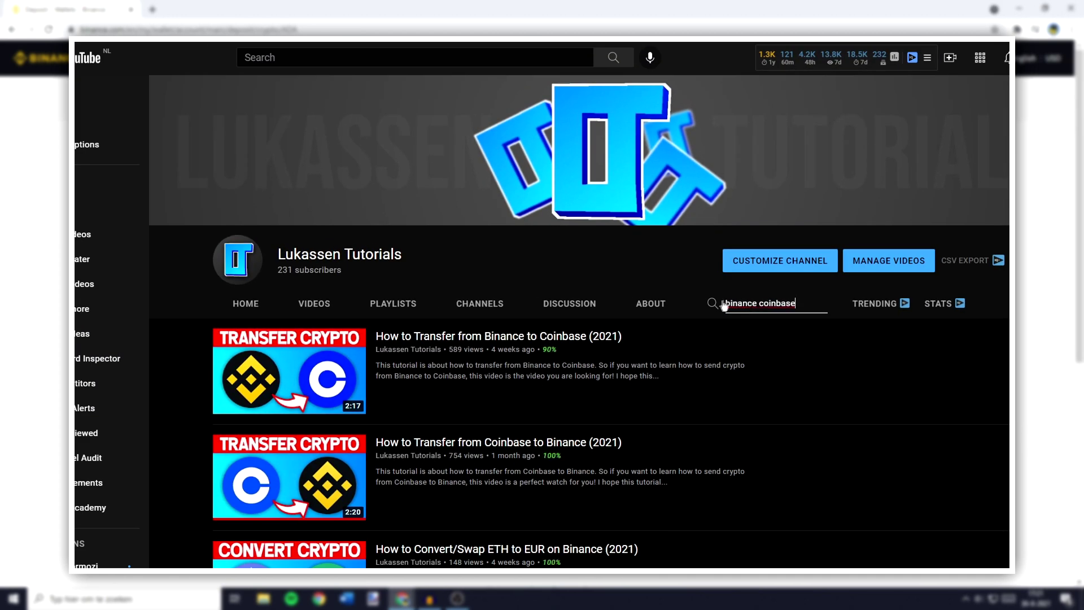
{"action": "scroll", "coordinate": [392, 297], "scroll_direction": "down", "scroll_amount": 1}
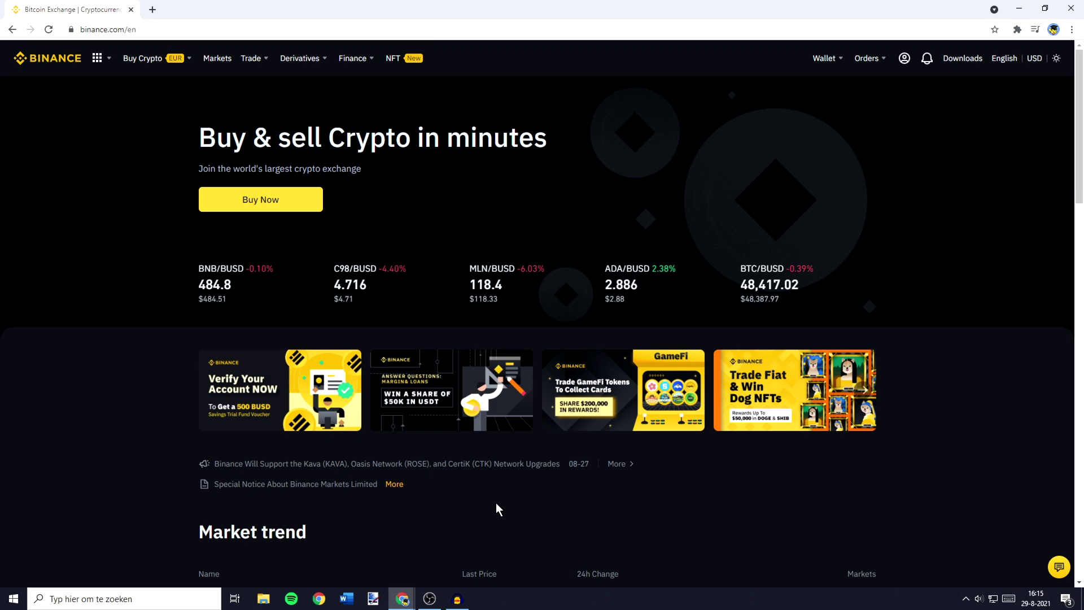
- Review the 1,125.40951904 EUR total in Fiat and Spot, then go to Markets
{"action": "mouse_move", "coordinate": [825, 59]}
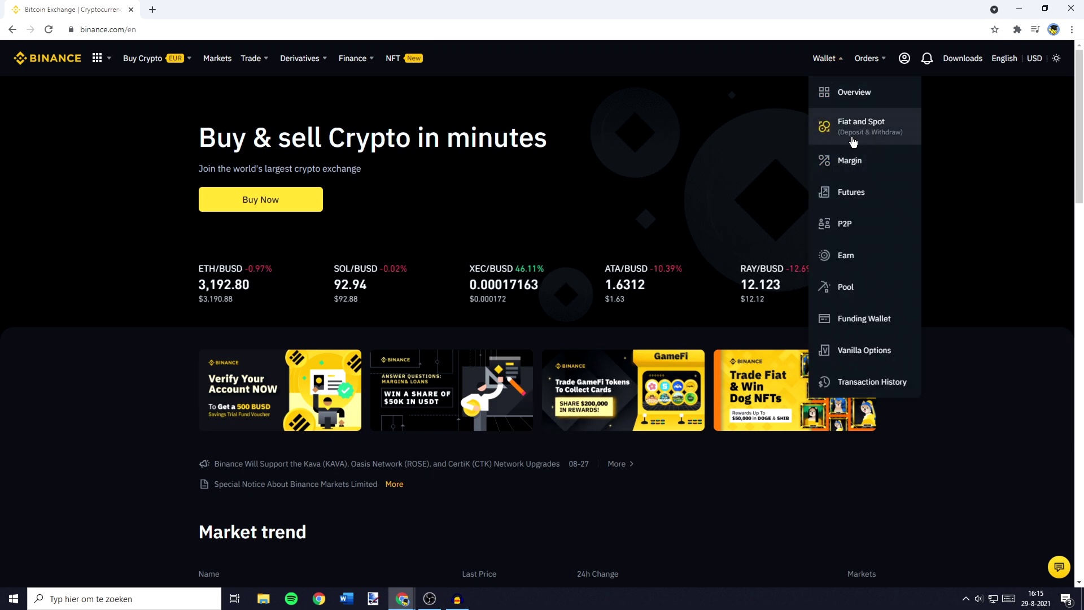
{"action": "left_click", "coordinate": [853, 137]}
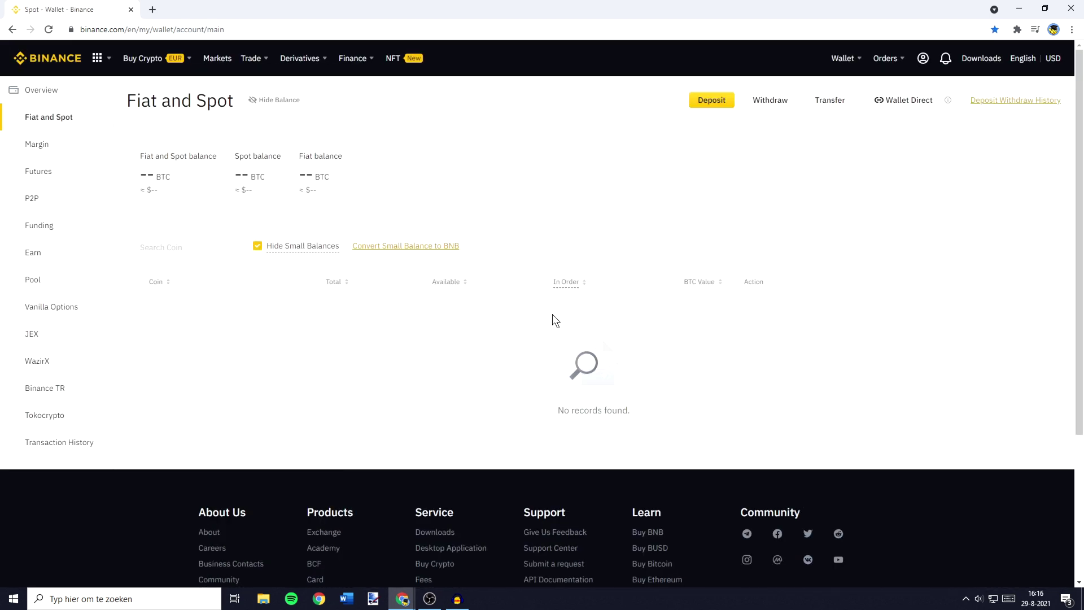
{"action": "left_click_drag", "start_coordinate": [287, 326], "coordinate": [352, 329]}
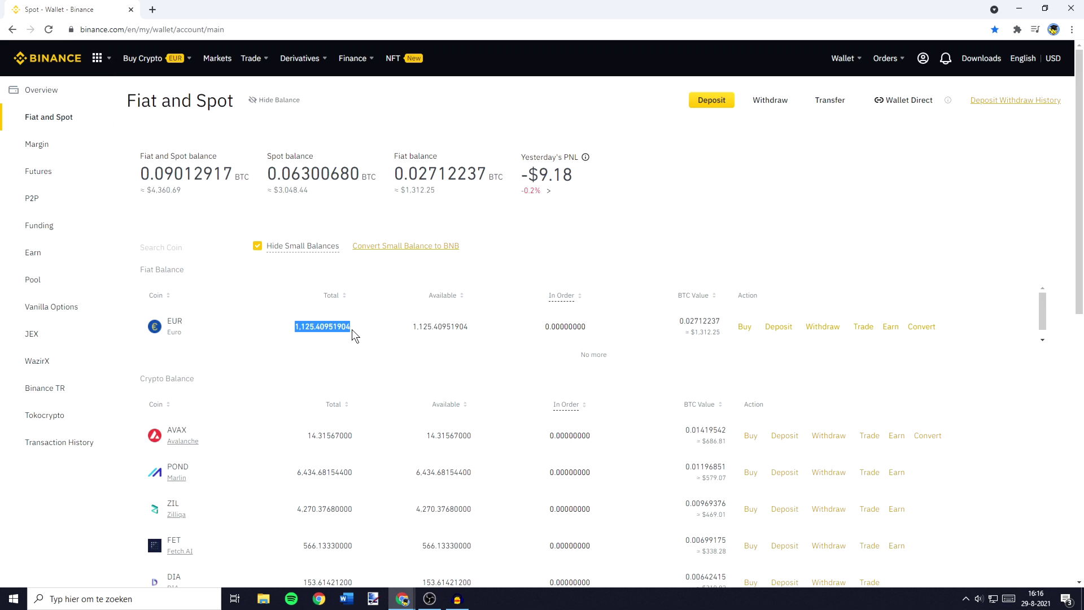
{"action": "left_click", "coordinate": [222, 66]}
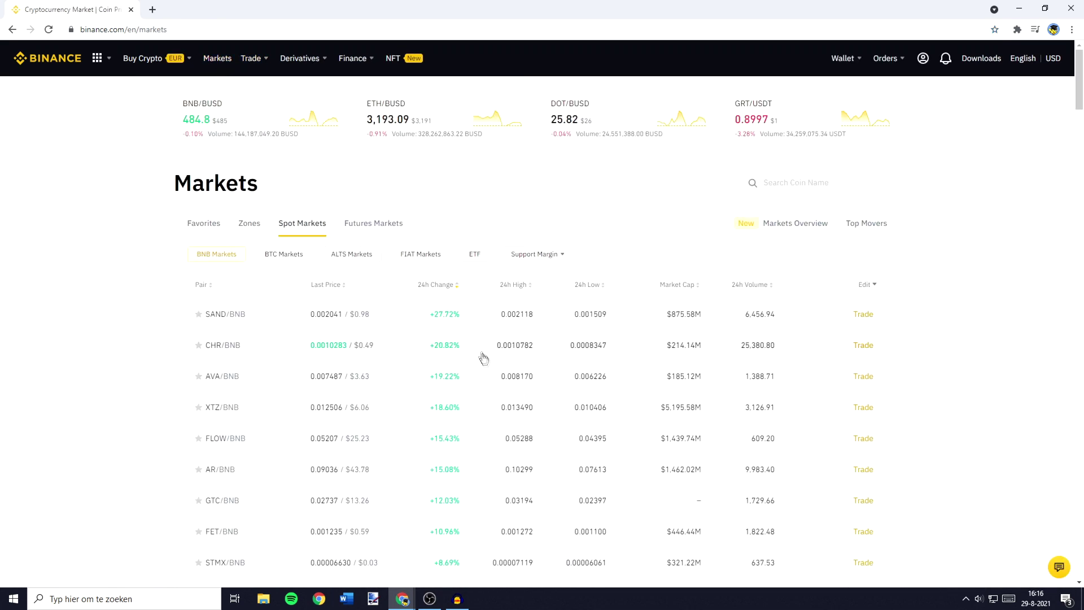
- Filter to FIAT Markets, search 'adaeur', and open the ADA/EUR trading page
{"action": "left_click", "coordinate": [420, 257]}
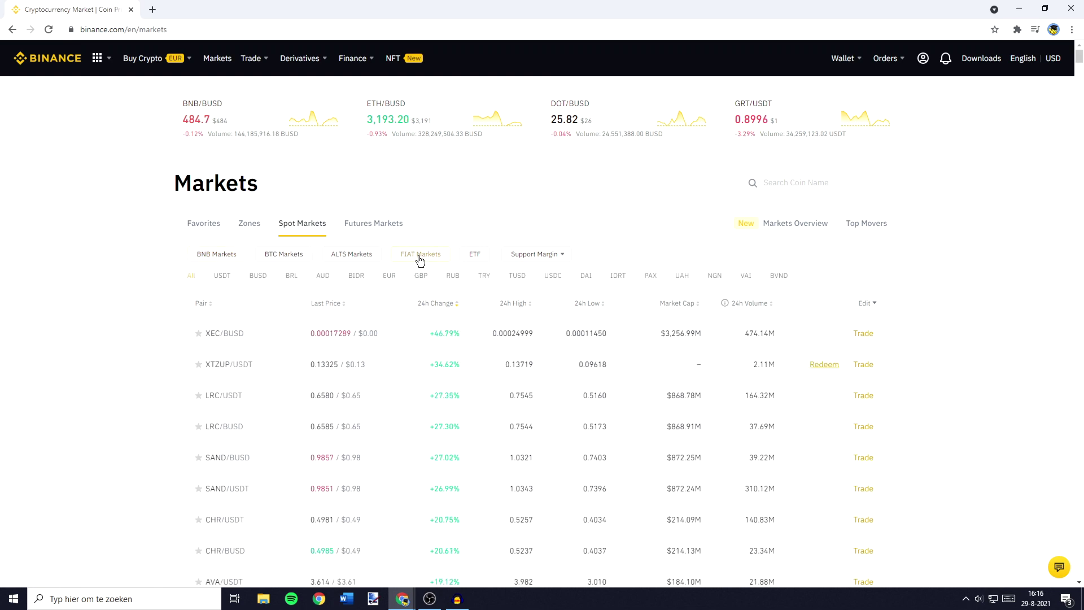
{"action": "left_click", "coordinate": [785, 180]}
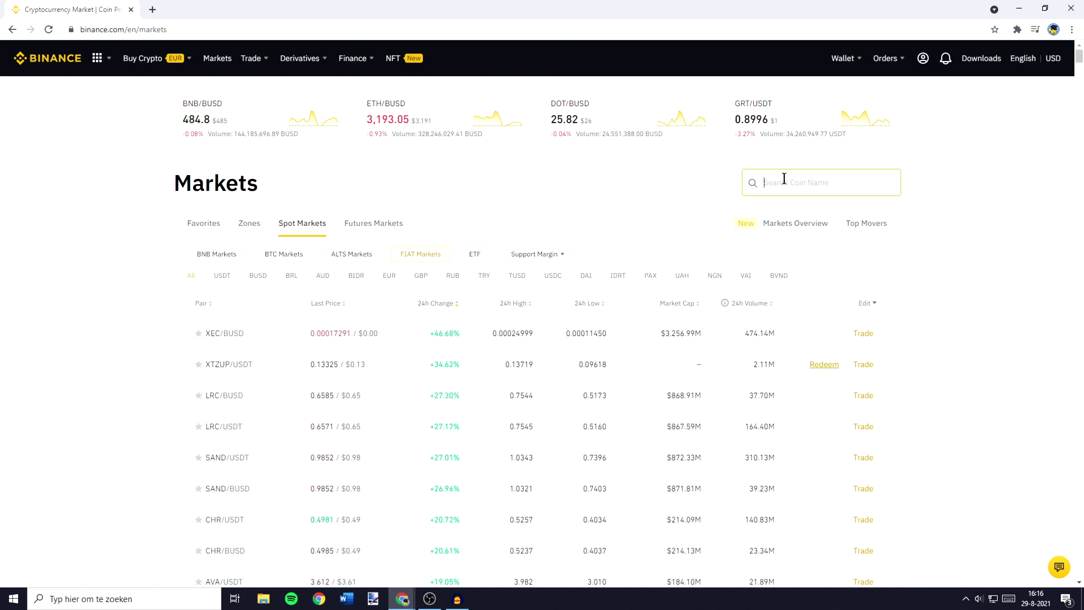
{"action": "type", "text": "ada"}
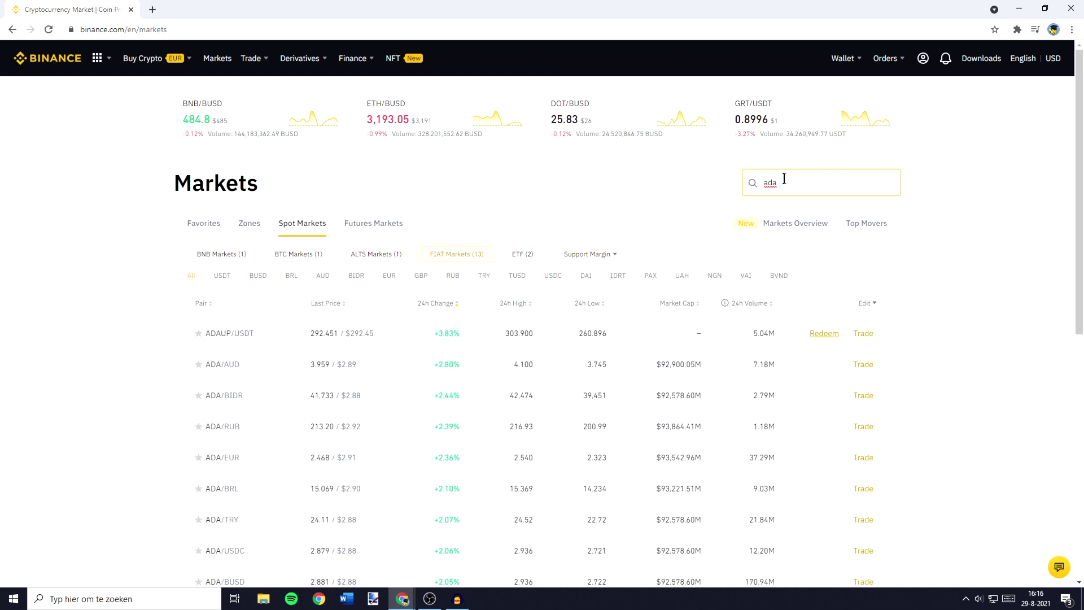
{"action": "type", "text": "eur"}
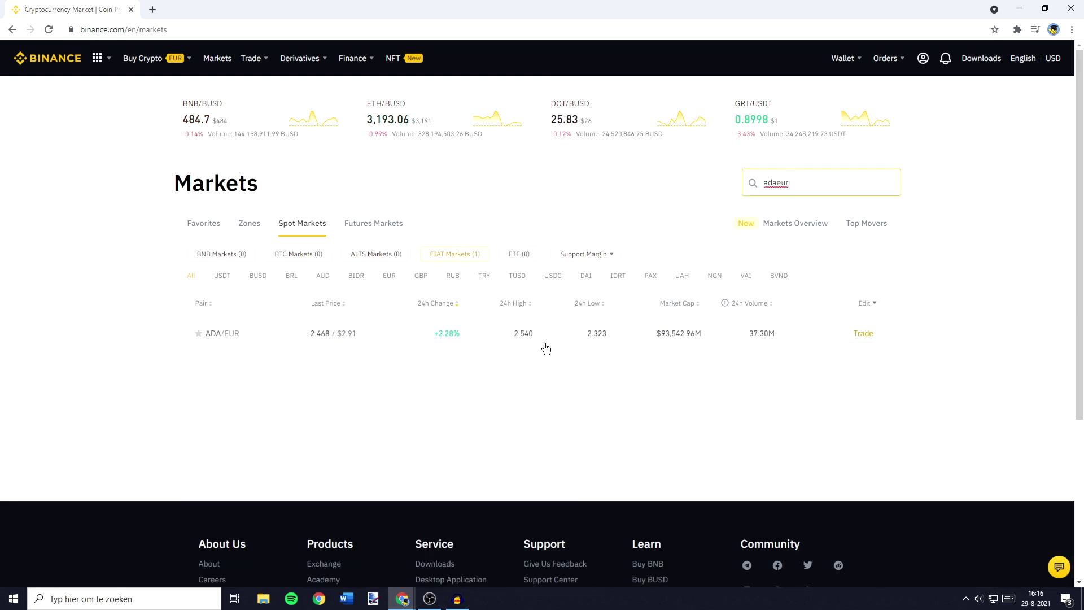
{"action": "left_click", "coordinate": [516, 330]}
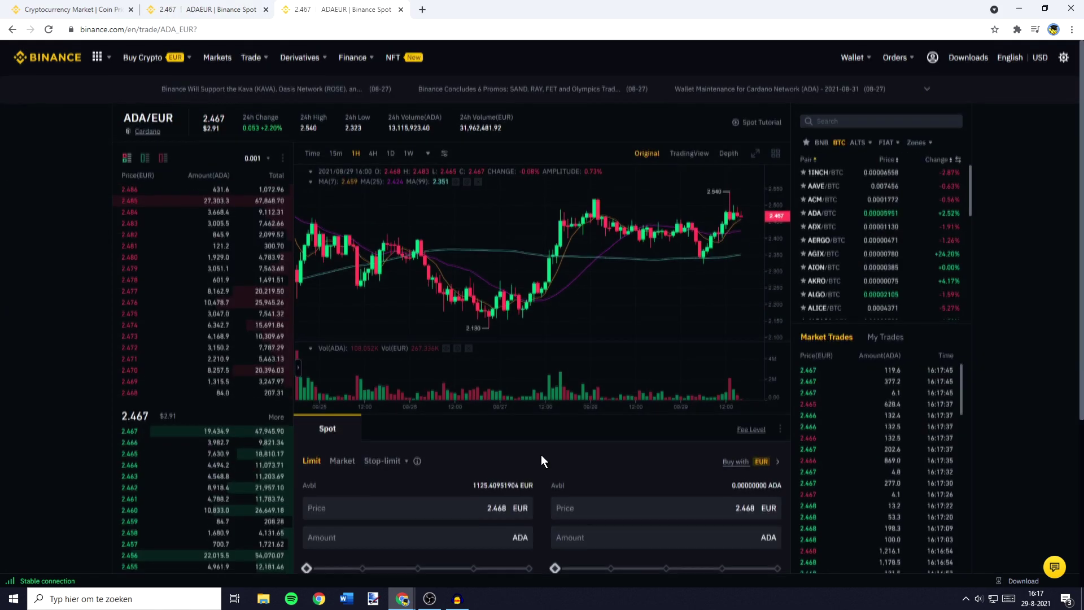
- Try a limit buy of 100 ADA, adjusting it with the slider to 82.1 ADA
{"action": "scroll", "coordinate": [541, 456], "scroll_direction": "down", "scroll_amount": 2}
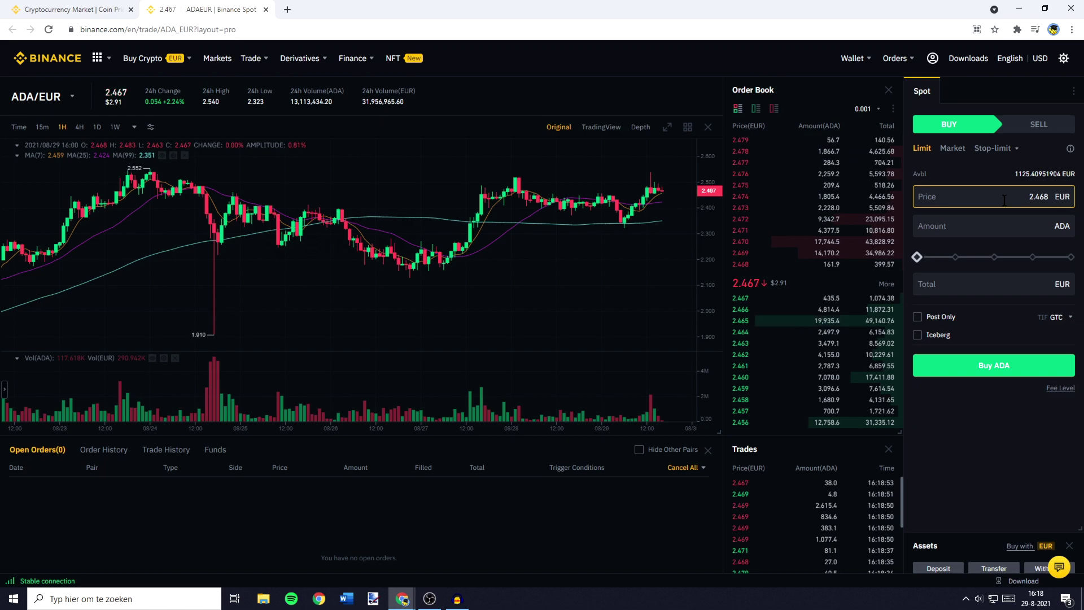
{"action": "left_click", "coordinate": [998, 226]}
{"action": "type", "text": "100"}
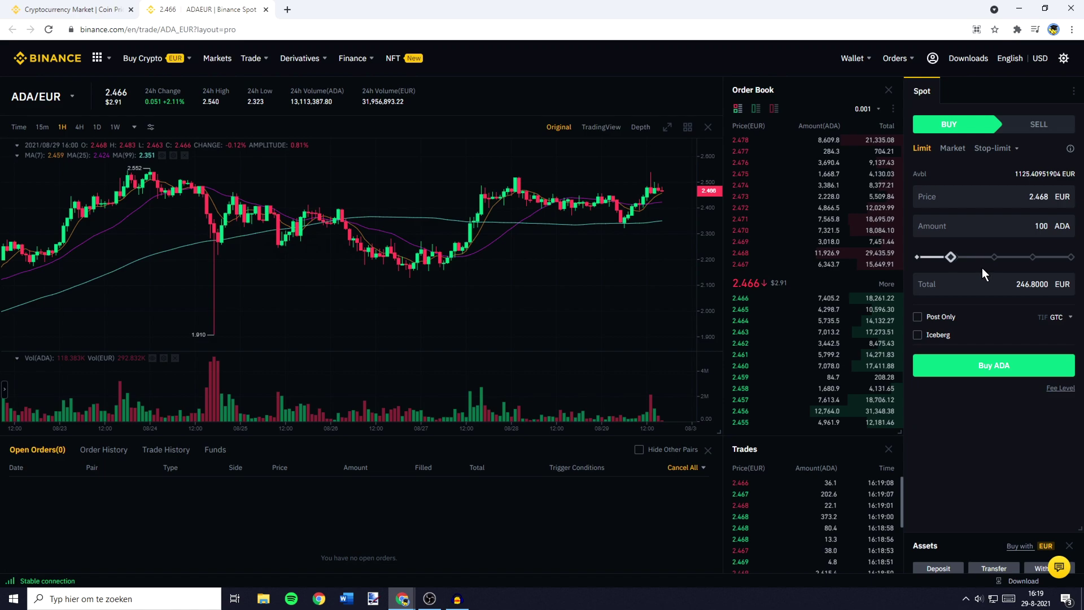
{"action": "mouse_move", "coordinate": [952, 258]}
{"action": "mouse_move", "coordinate": [952, 257]}
{"action": "left_mouse_down"}
{"action": "mouse_move", "coordinate": [1046, 258]}
{"action": "mouse_move", "coordinate": [944, 257]}
{"action": "left_mouse_up"}
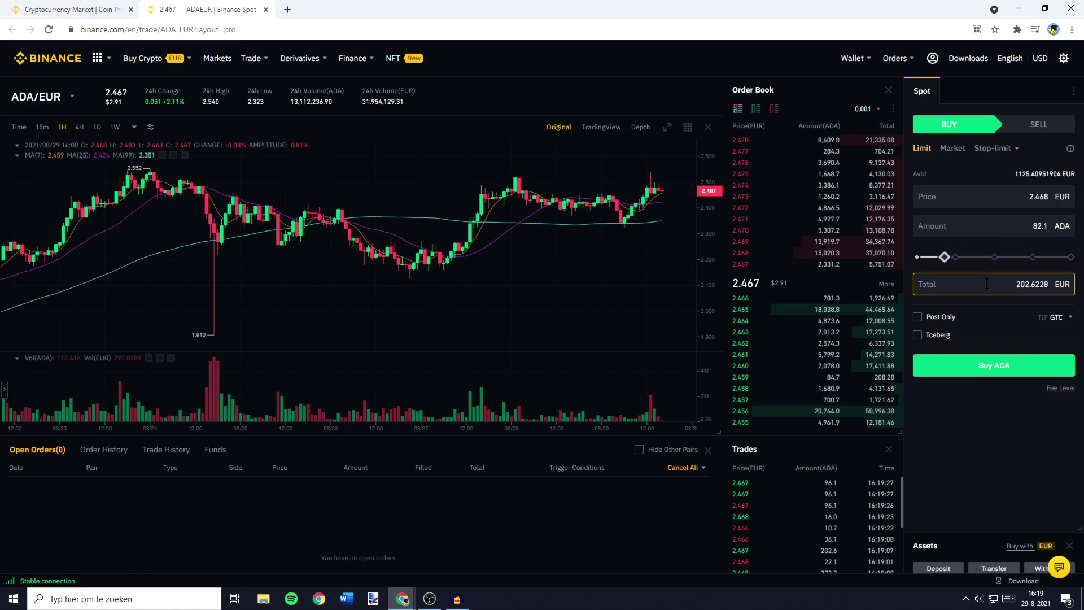
{"action": "left_click", "coordinate": [997, 225]}
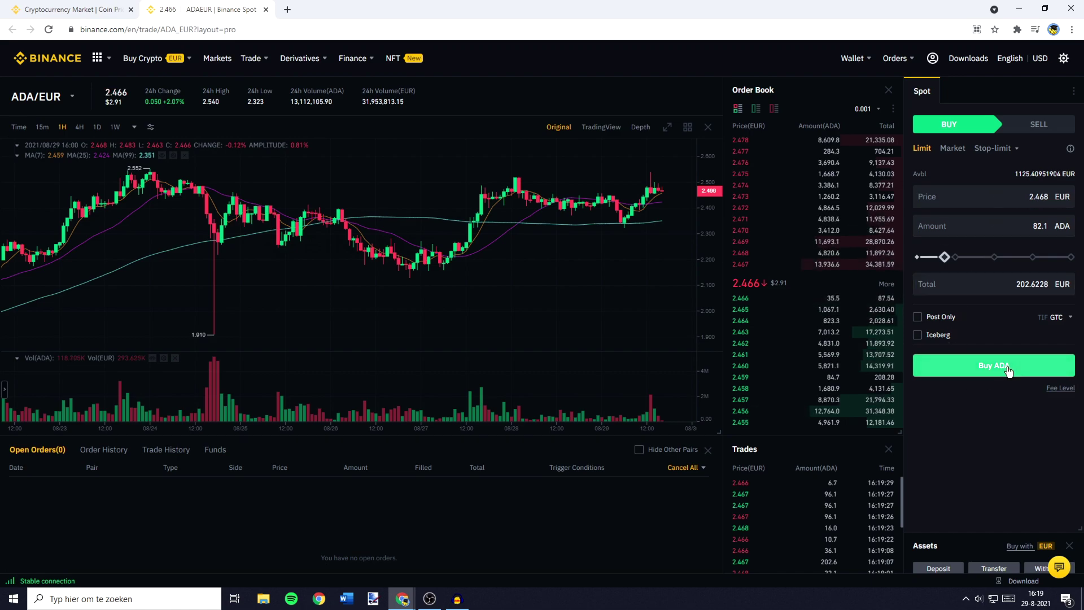
- Switch to a market buy with a 100 EUR total and close the ADA/EUR page
{"action": "left_click", "coordinate": [953, 149]}
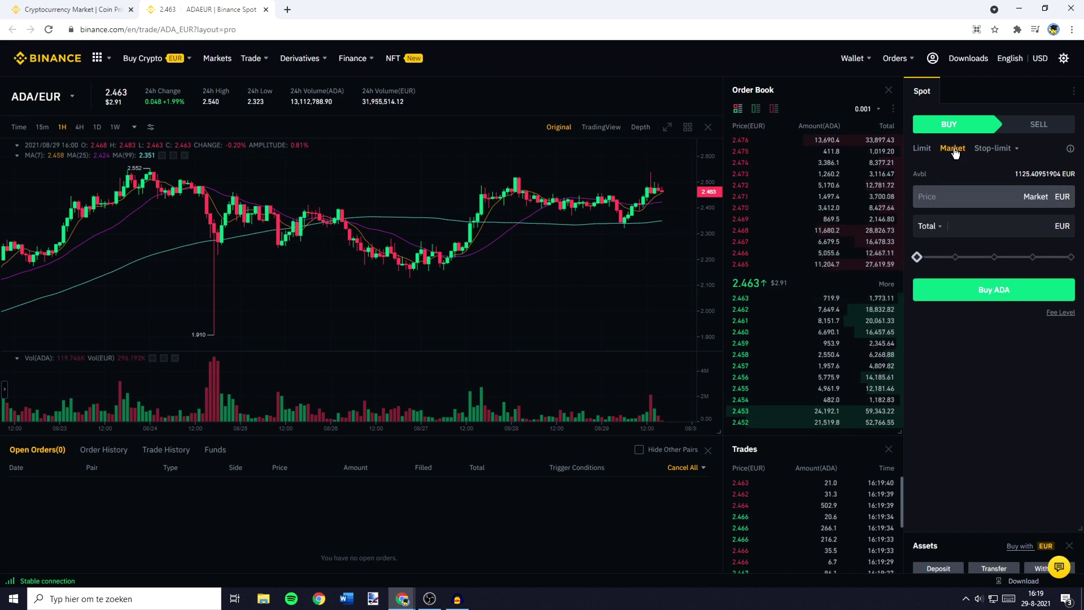
{"action": "left_click", "coordinate": [1006, 227]}
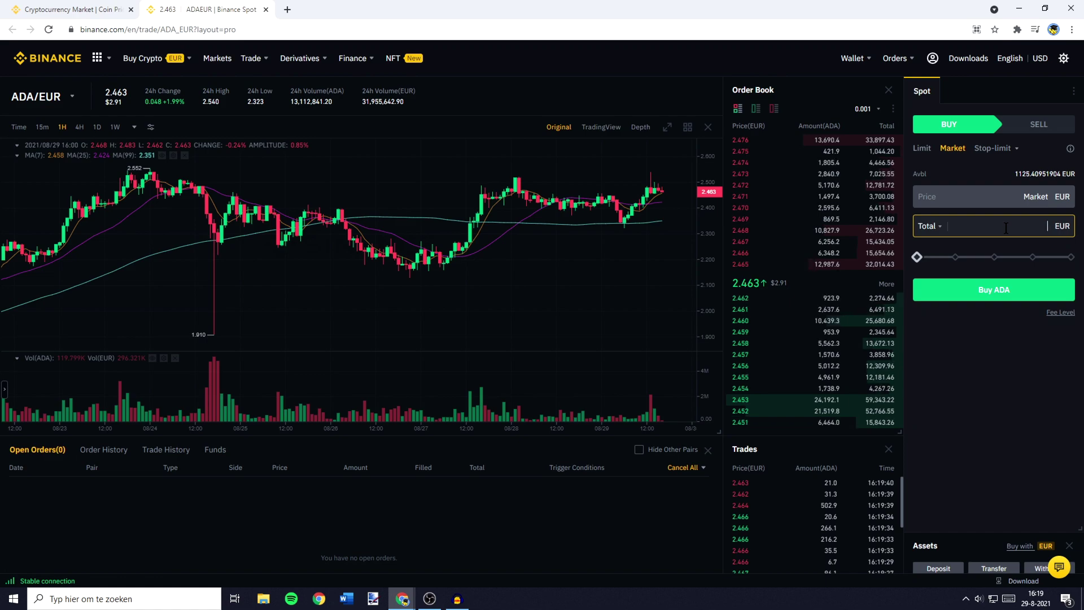
{"action": "type", "text": "100"}
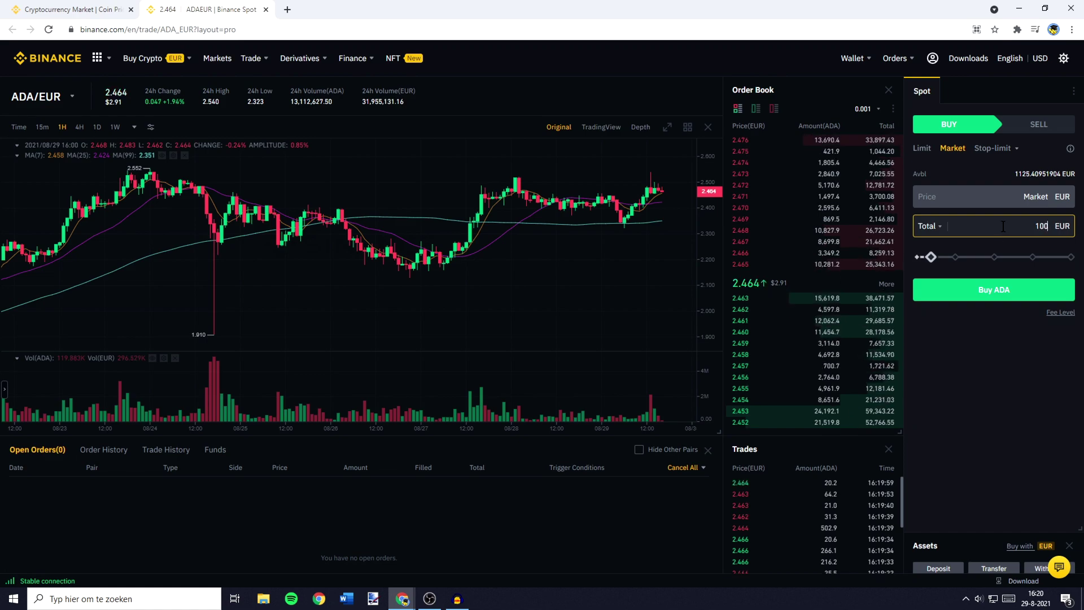
{"action": "key", "text": "ctrl+w"}
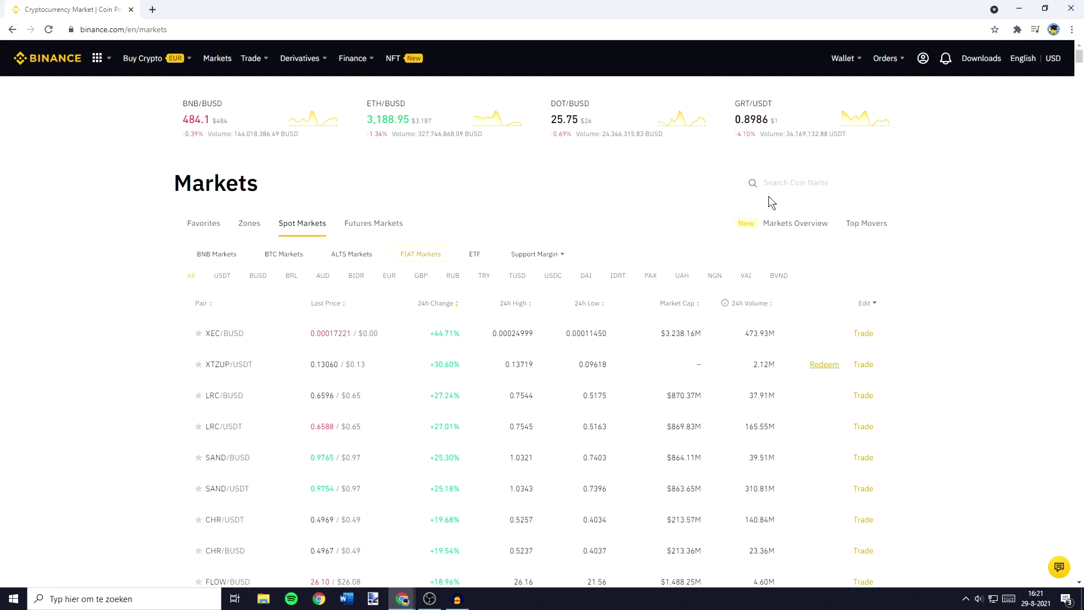
- Replace an unsuccessful 'algoeur' search with 'eurusdt' and open the EUR/USDT trading page
{"action": "left_click", "coordinate": [769, 194]}
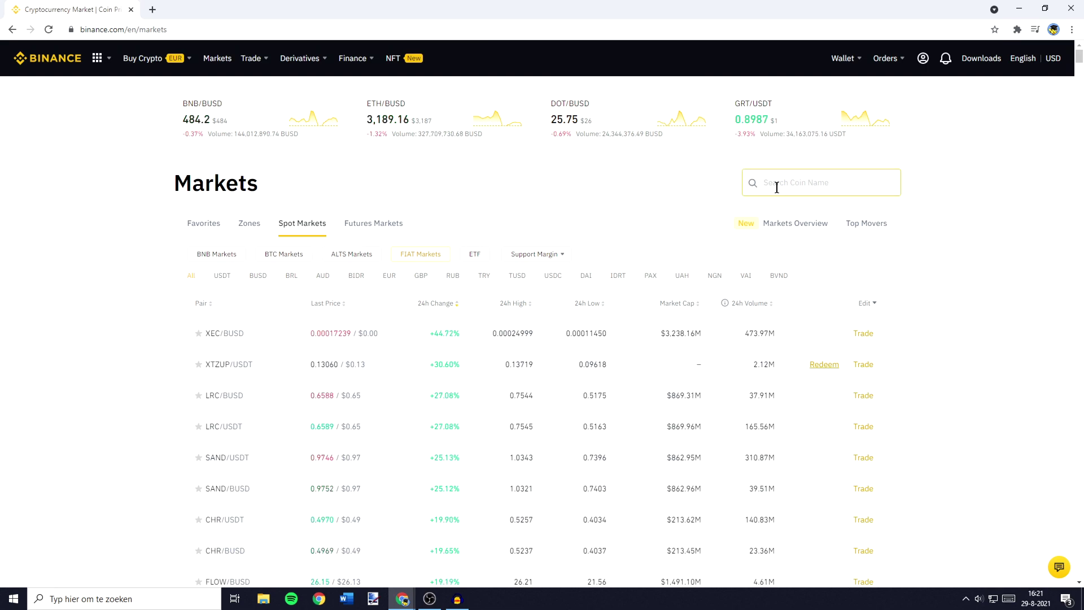
{"action": "type", "text": "algo"}
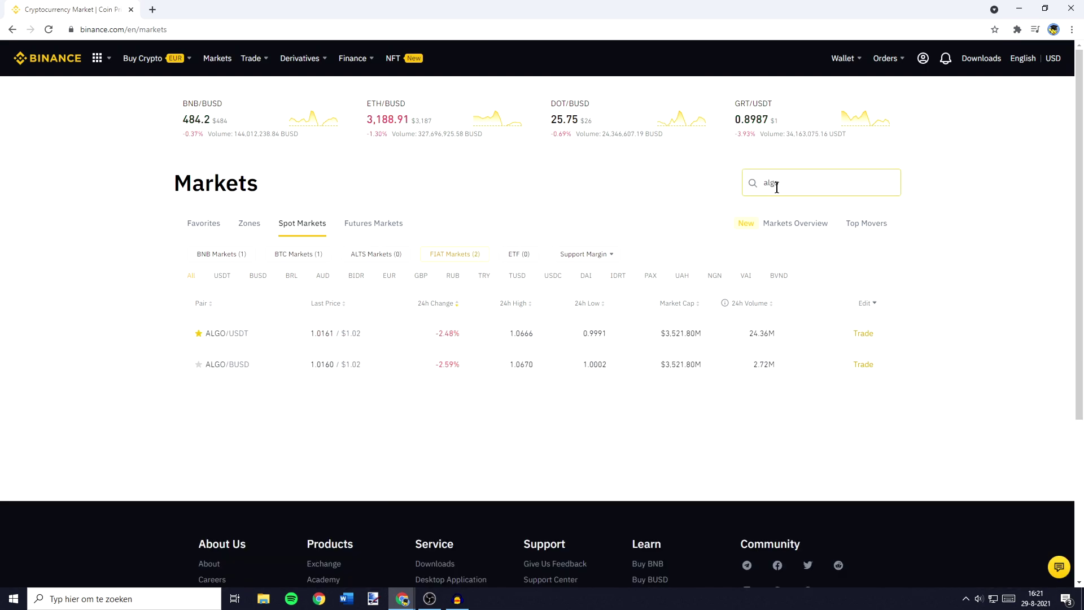
{"action": "type", "text": "eur"}
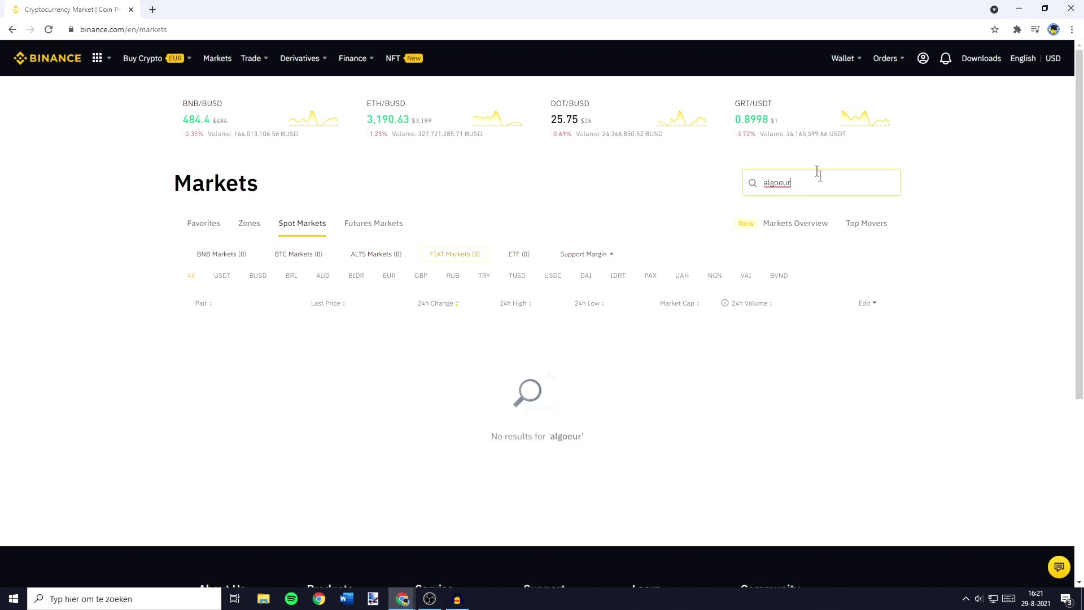
{"action": "left_click_drag", "start_coordinate": [816, 183], "coordinate": [689, 189]}
{"action": "key", "text": "BackSpace"}
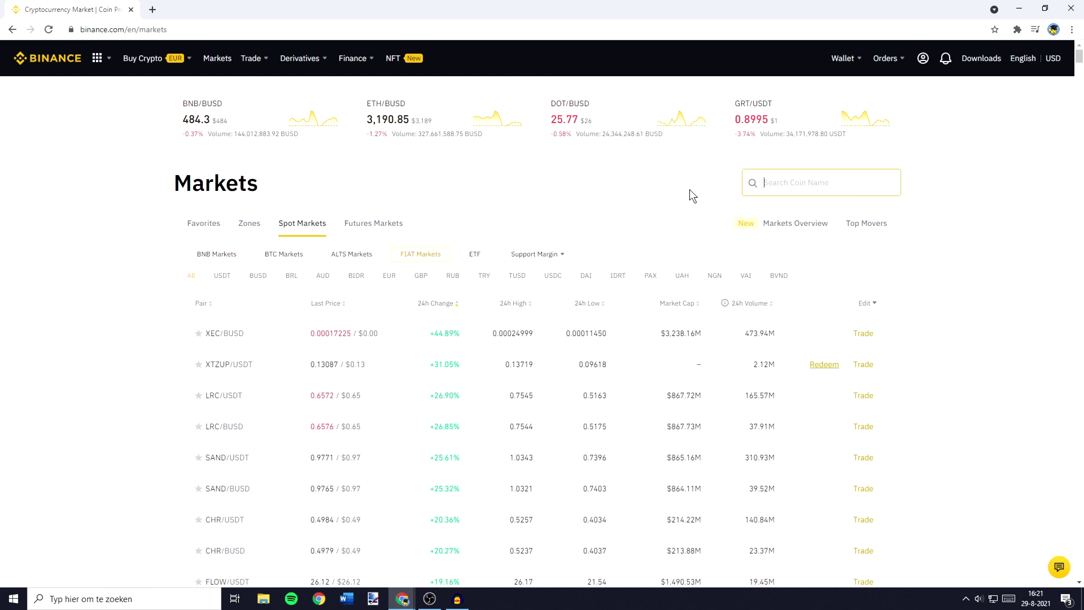
{"action": "type", "text": "eur"}
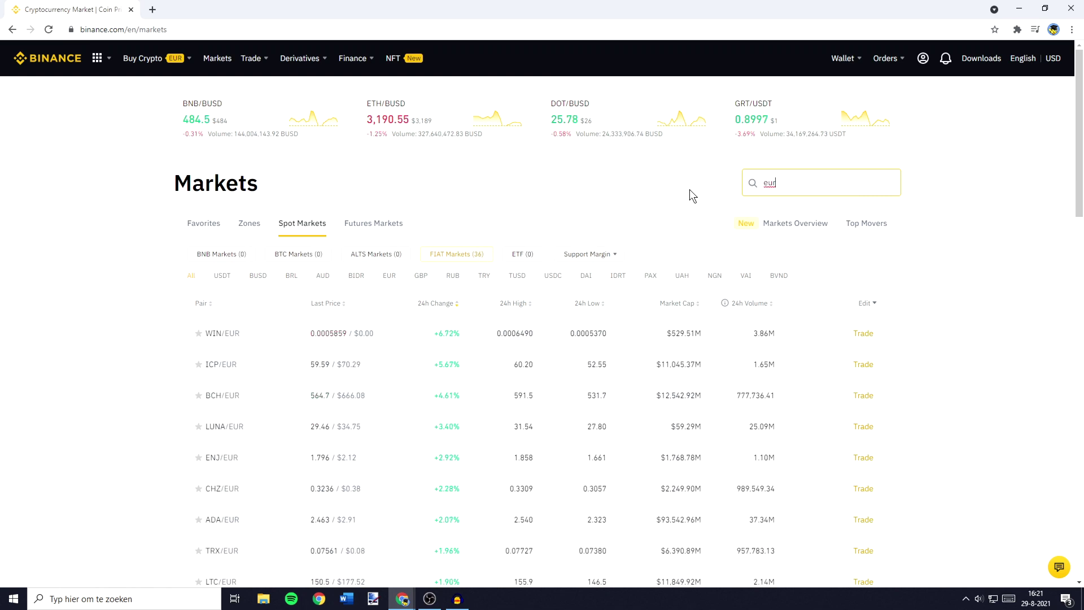
{"action": "type", "text": "usdt"}
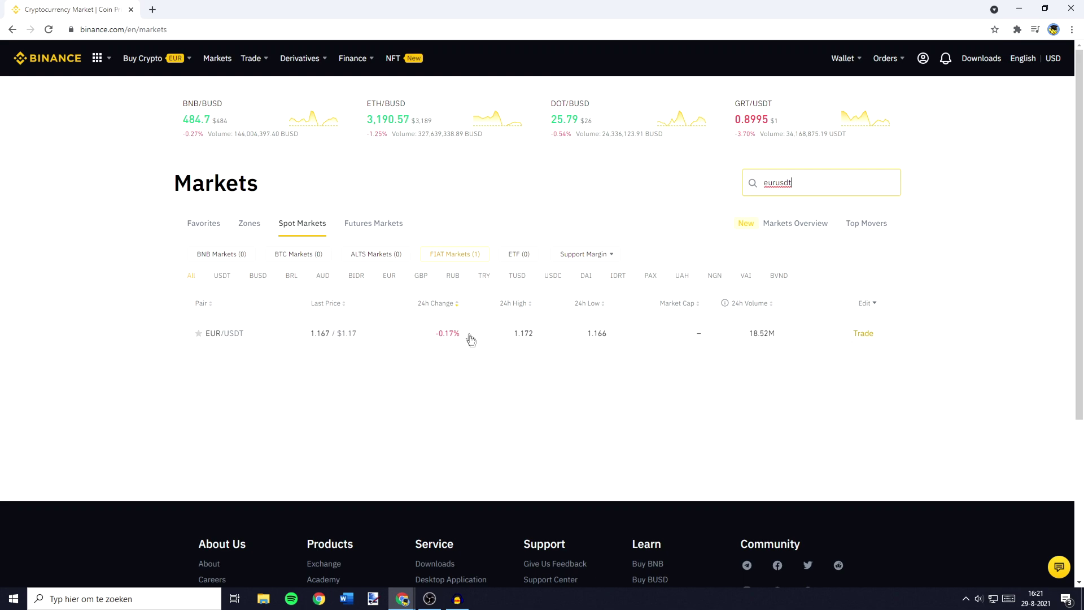
{"action": "left_click", "coordinate": [474, 342]}
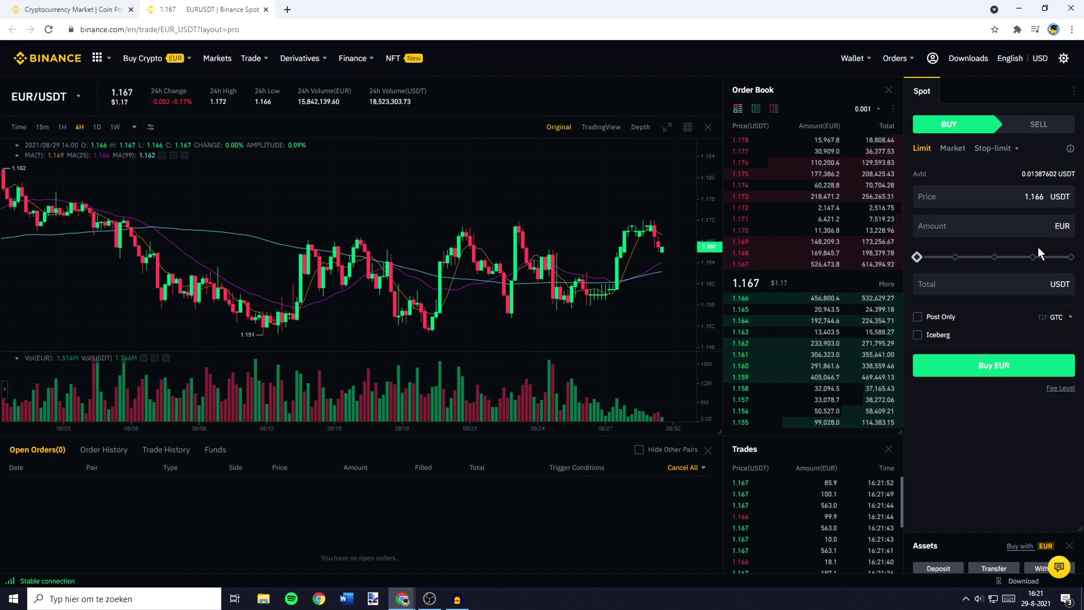
- After glancing at the classic layout, set up a market sell of 1000 EUR for USDT
{"action": "key", "text": "ctrl+shift+t"}
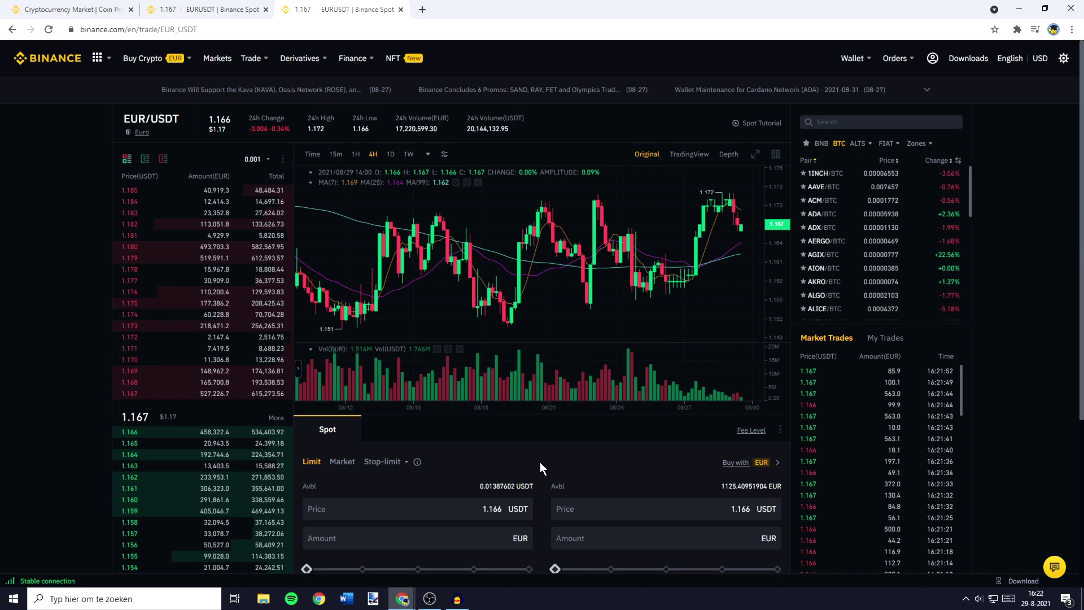
{"action": "scroll", "coordinate": [540, 462], "scroll_direction": "down", "scroll_amount": 3}
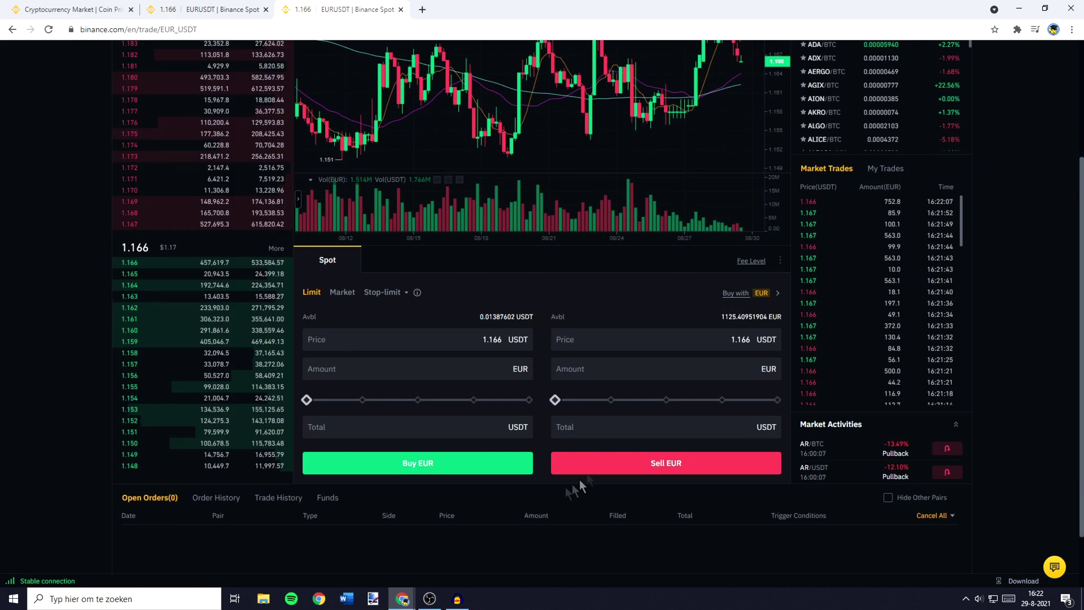
{"action": "key", "text": "ctrl+w"}
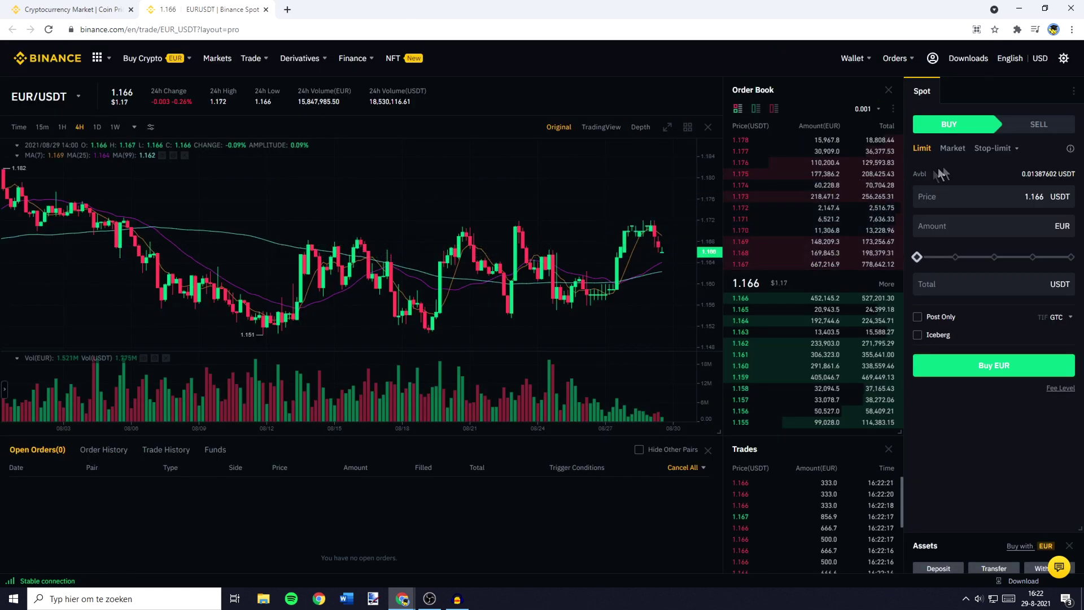
{"action": "left_click", "coordinate": [1029, 128]}
{"action": "left_click", "coordinate": [953, 149]}
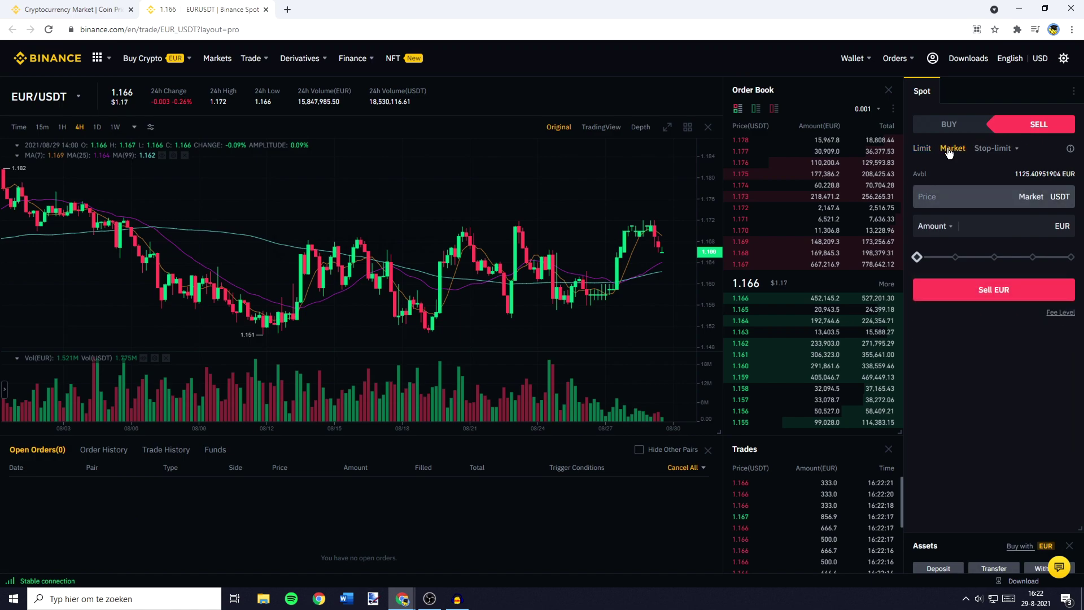
{"action": "left_click", "coordinate": [1040, 232]}
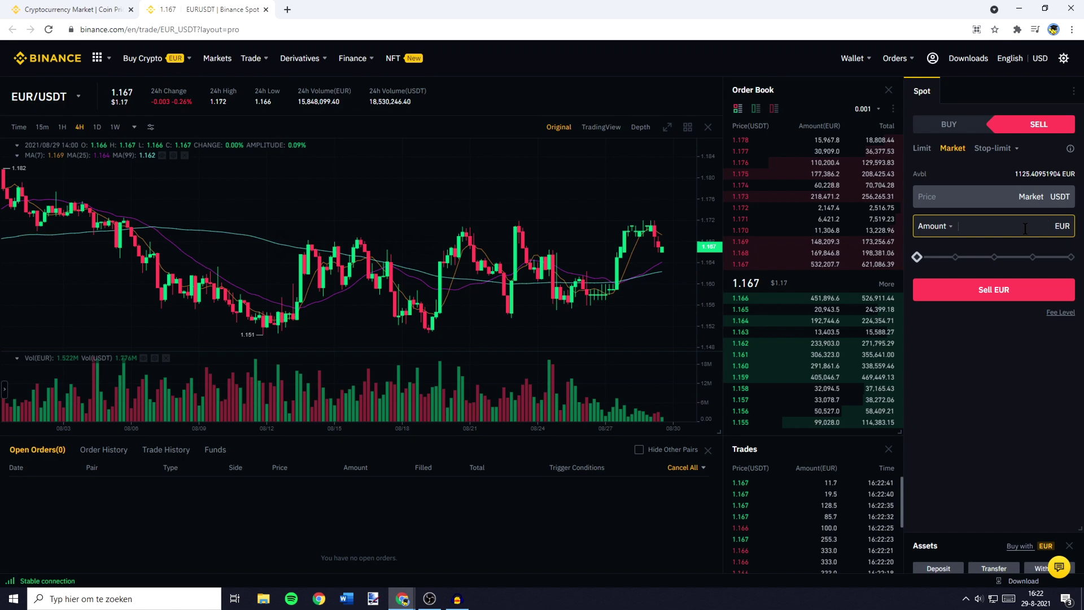
{"action": "type", "text": "1000"}
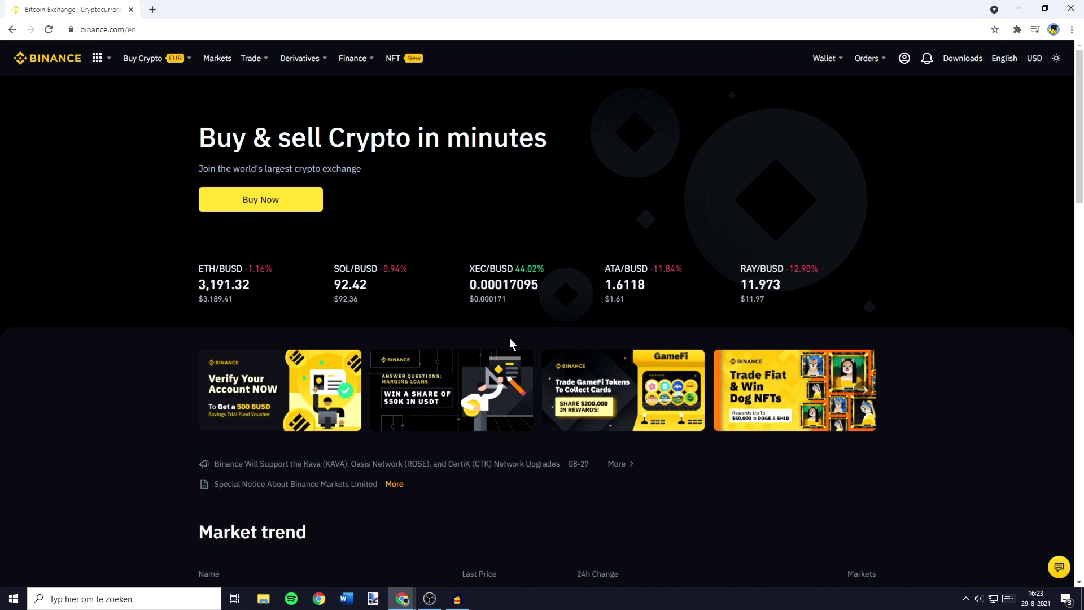
- Search Markets for 'algousdt' and open the ALGO/USDT trading page
{"action": "left_click", "coordinate": [216, 65]}
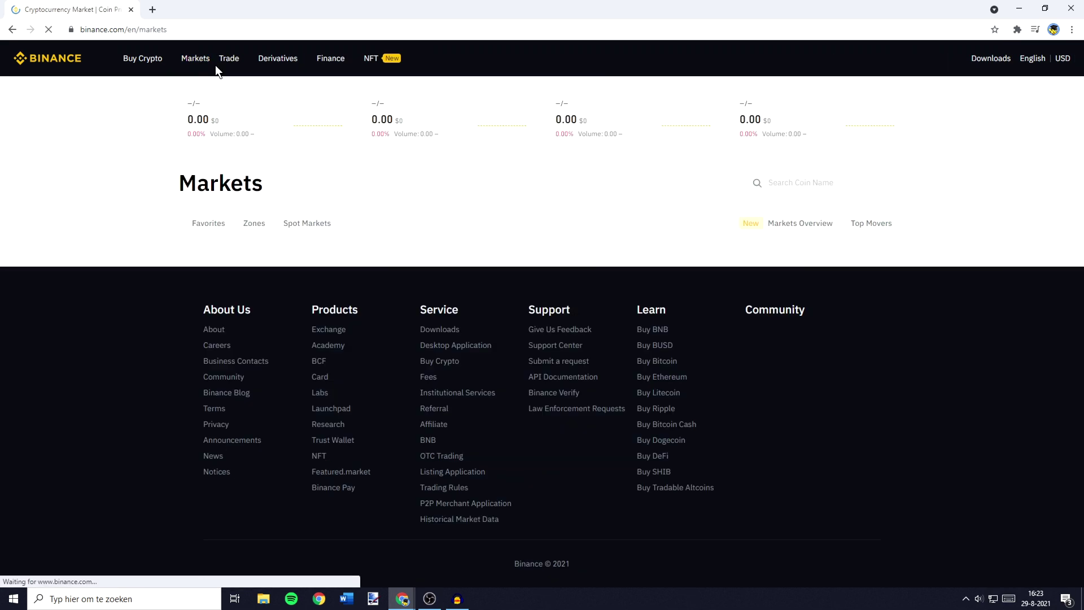
{"action": "left_click", "coordinate": [428, 255]}
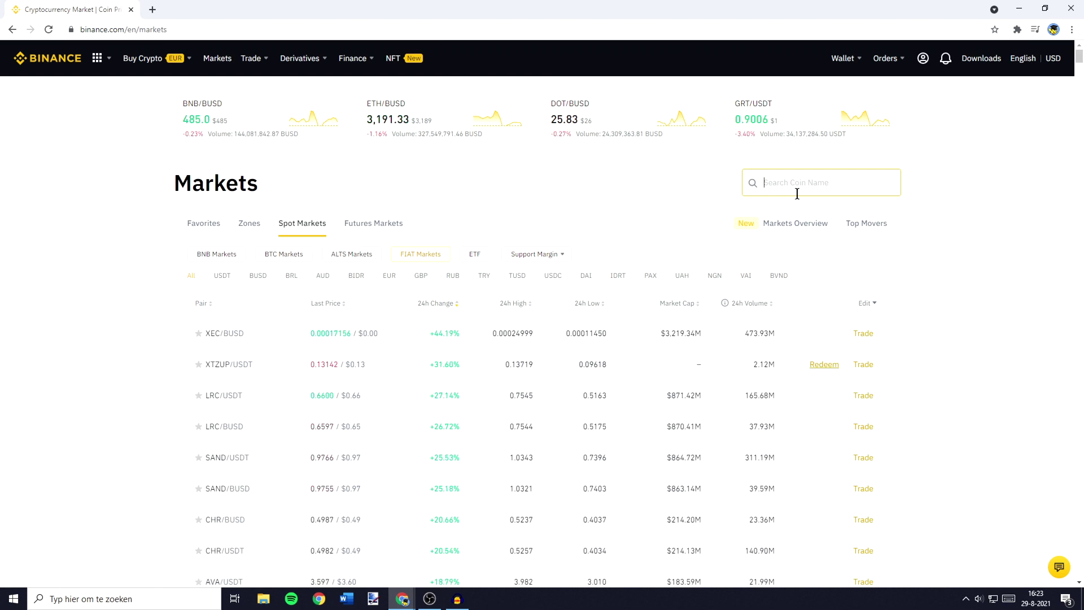
{"action": "type", "text": "algo"}
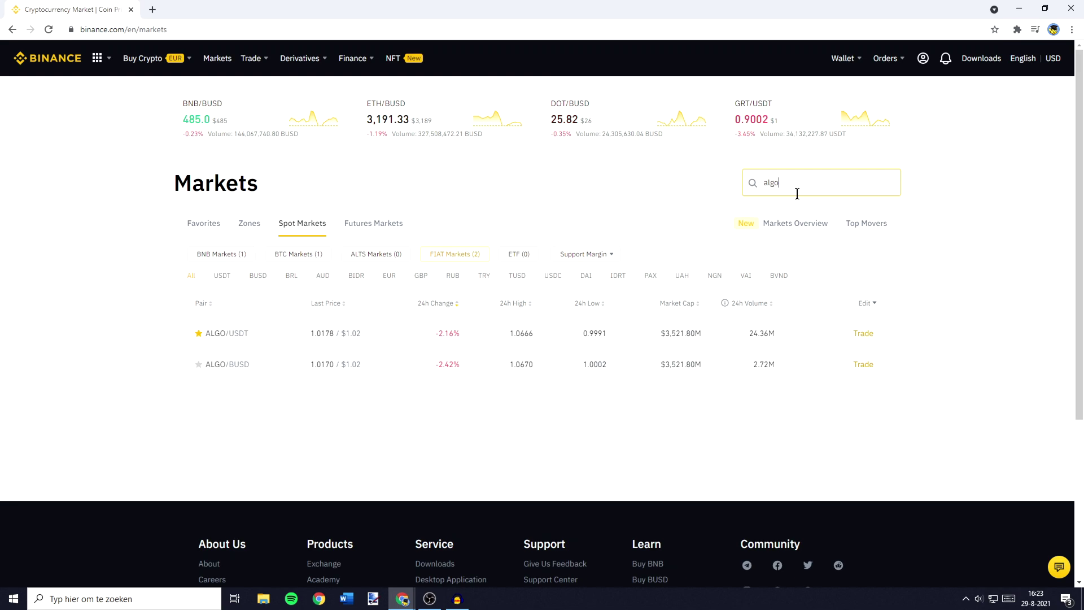
{"action": "type", "text": "usdt"}
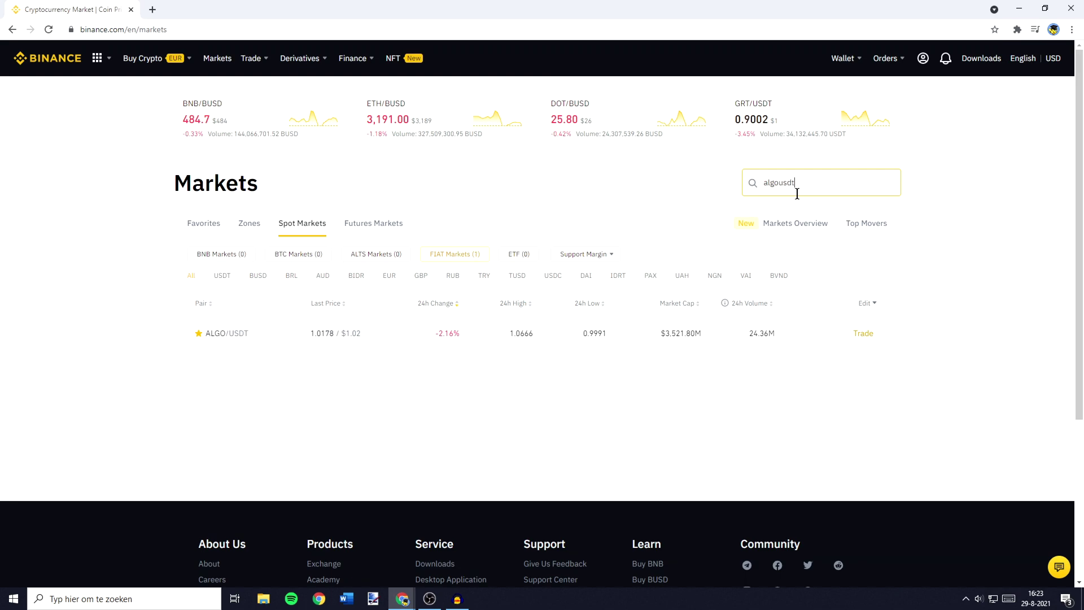
{"action": "left_click", "coordinate": [472, 334]}
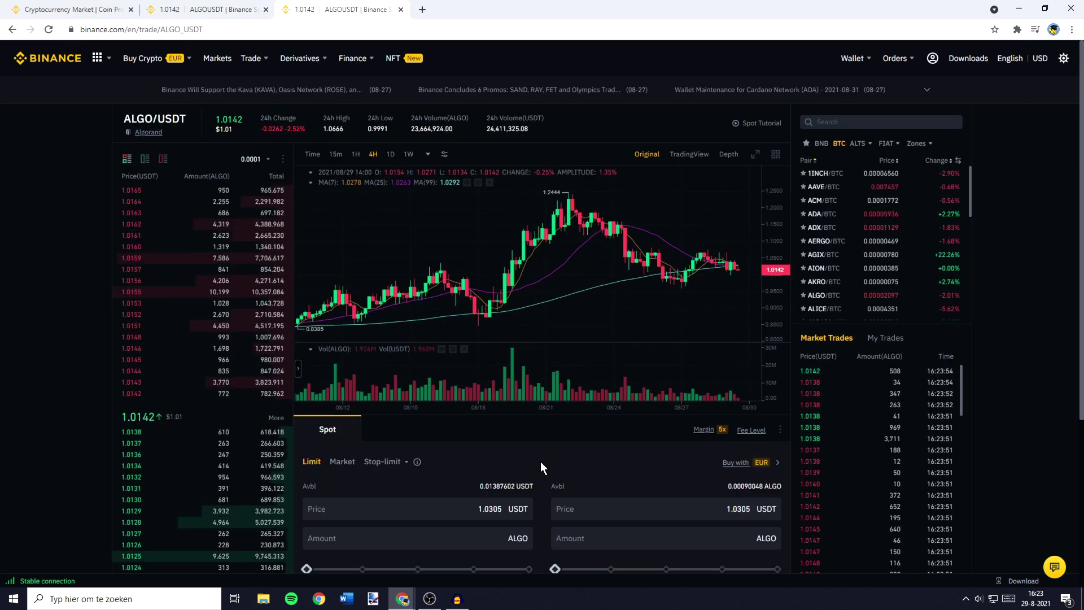
- Close the classic ALGO/USDT tab and set up a market buy of ALGO for 150 USDT total
{"action": "scroll", "coordinate": [536, 466], "scroll_direction": "down", "scroll_amount": 3}
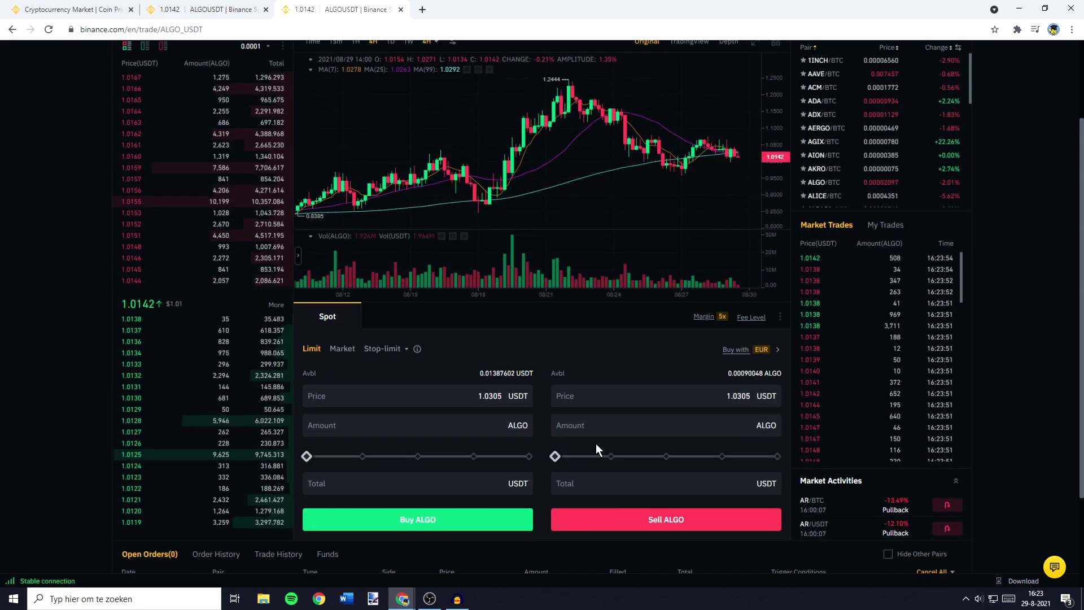
{"action": "key", "text": "ctrl+w"}
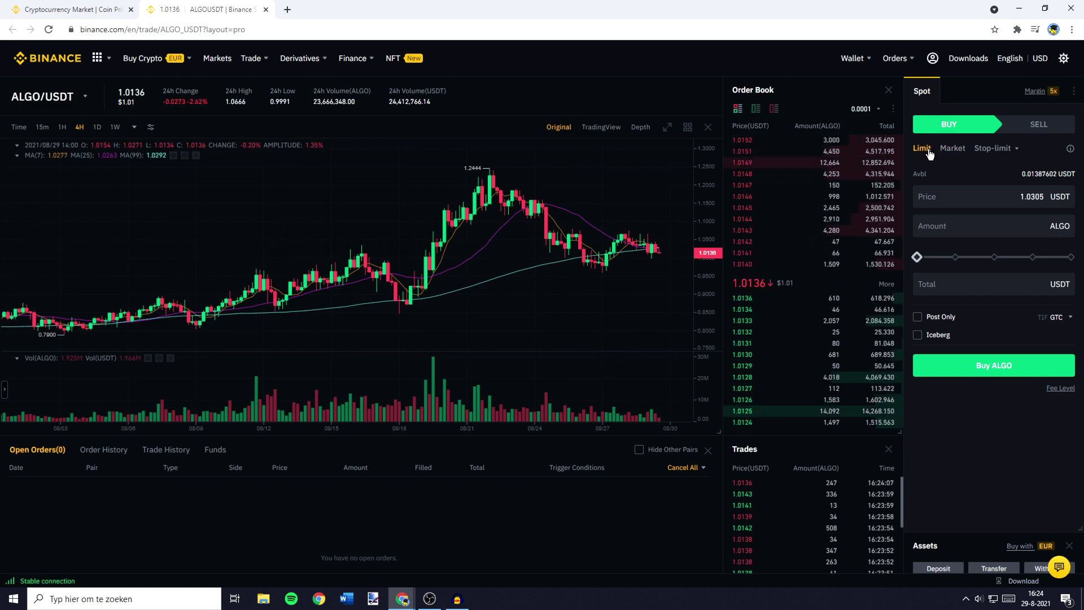
{"action": "left_click", "coordinate": [1051, 201]}
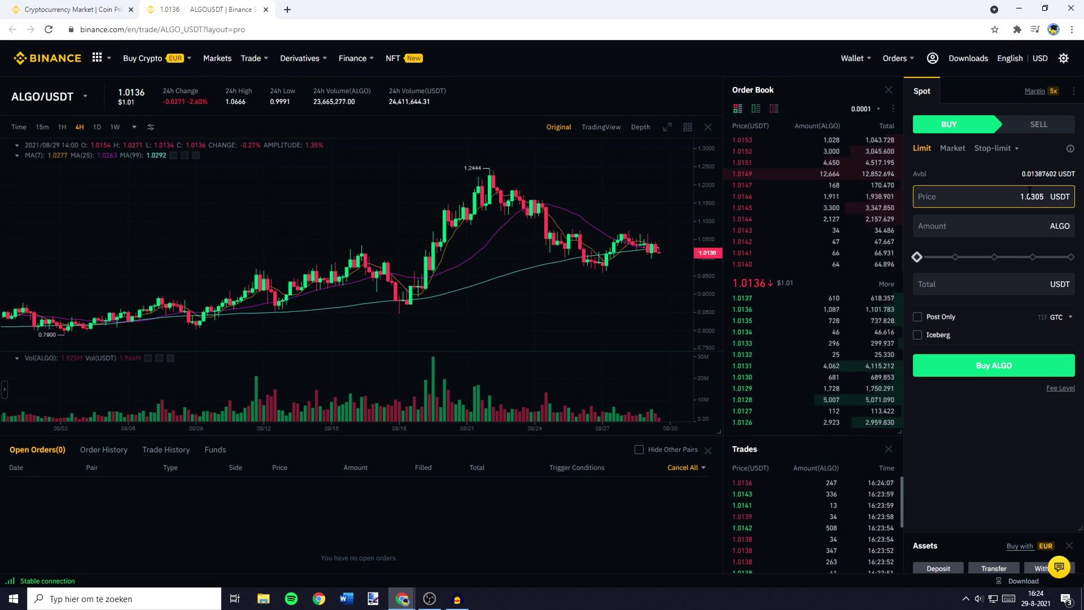
{"action": "left_click", "coordinate": [985, 225]}
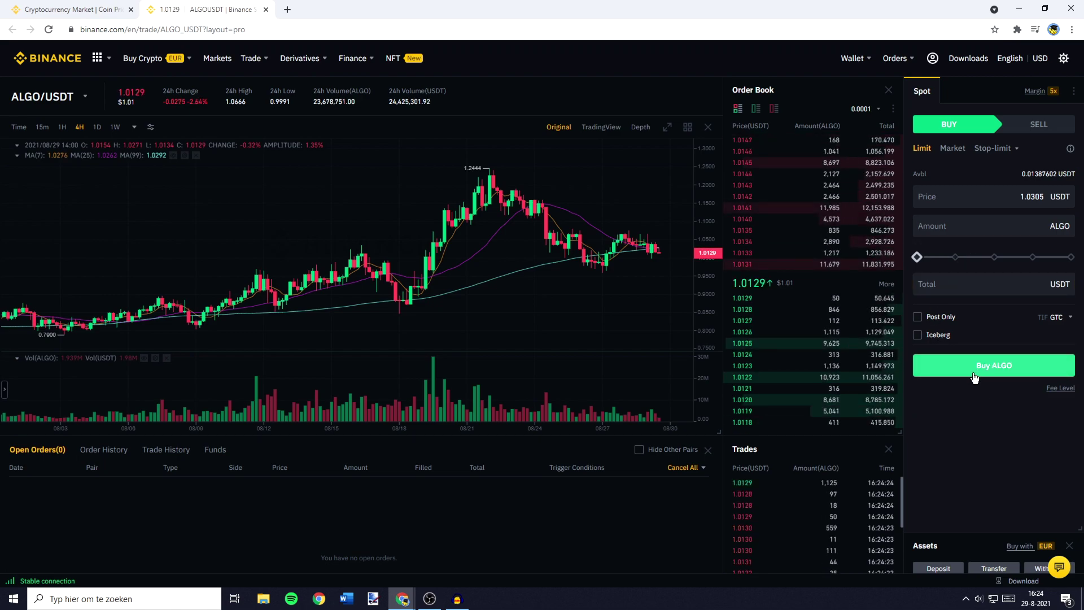
{"action": "left_click", "coordinate": [953, 148]}
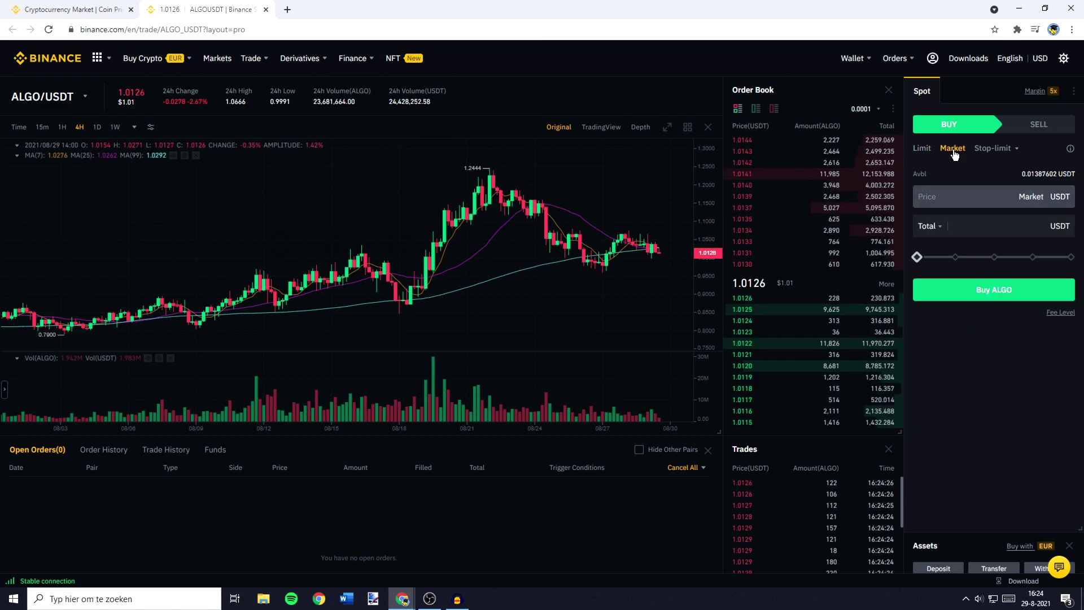
{"action": "left_click", "coordinate": [1020, 228]}
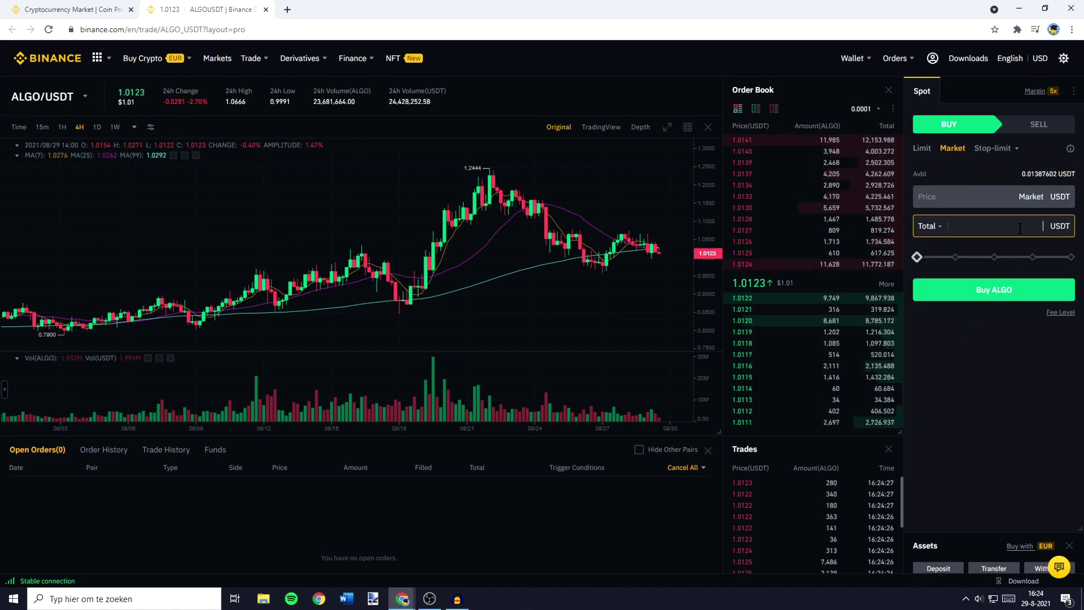
{"action": "type", "text": "150"}
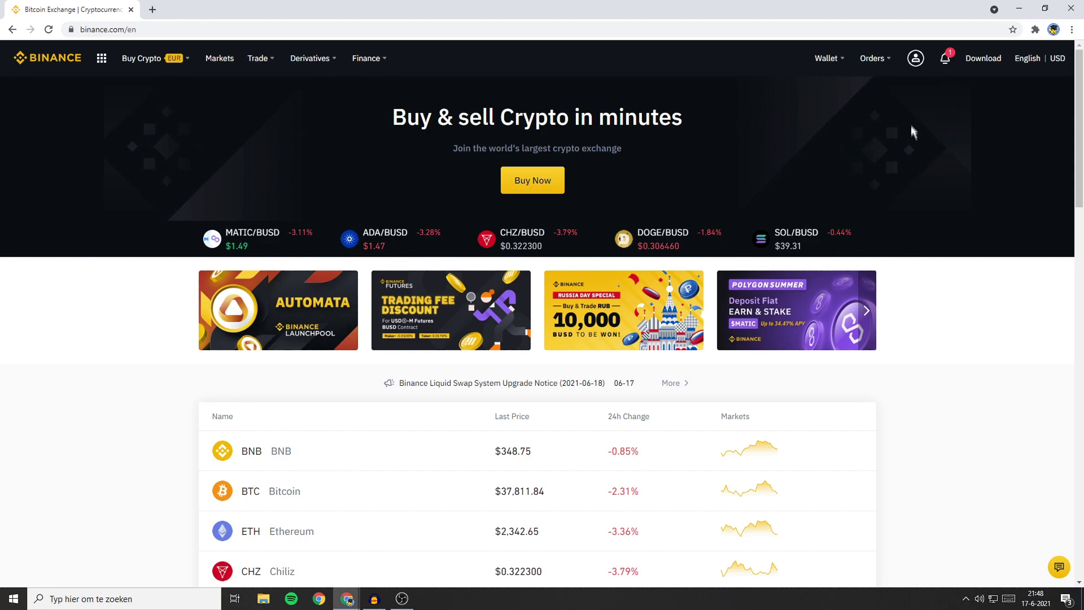
- Go to API Management from the profile menu and label the new API key 'Delta'
{"action": "mouse_move", "coordinate": [916, 60]}
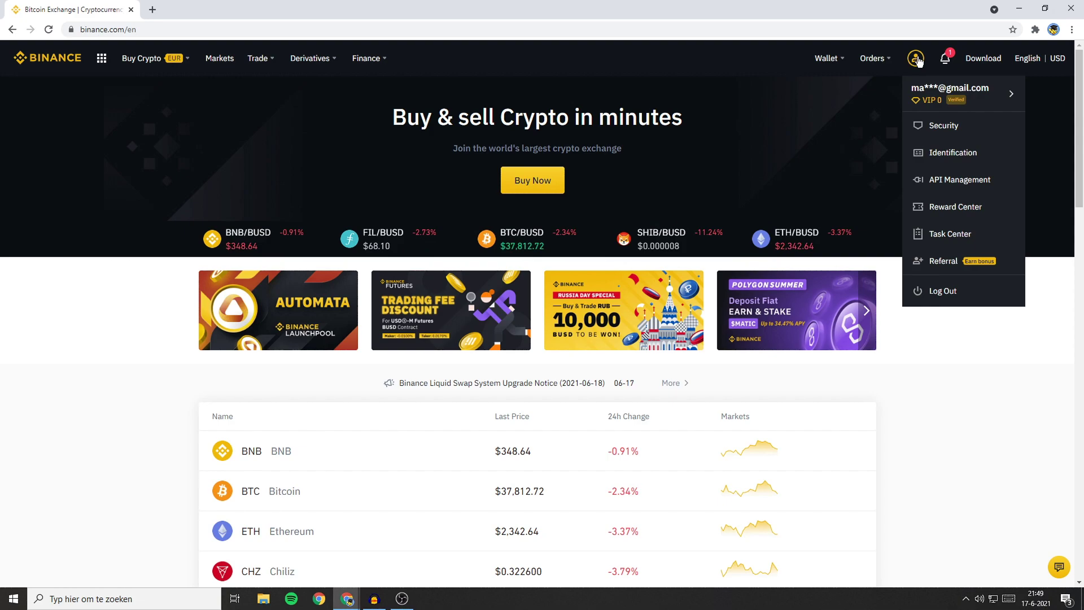
{"action": "left_click", "coordinate": [974, 181]}
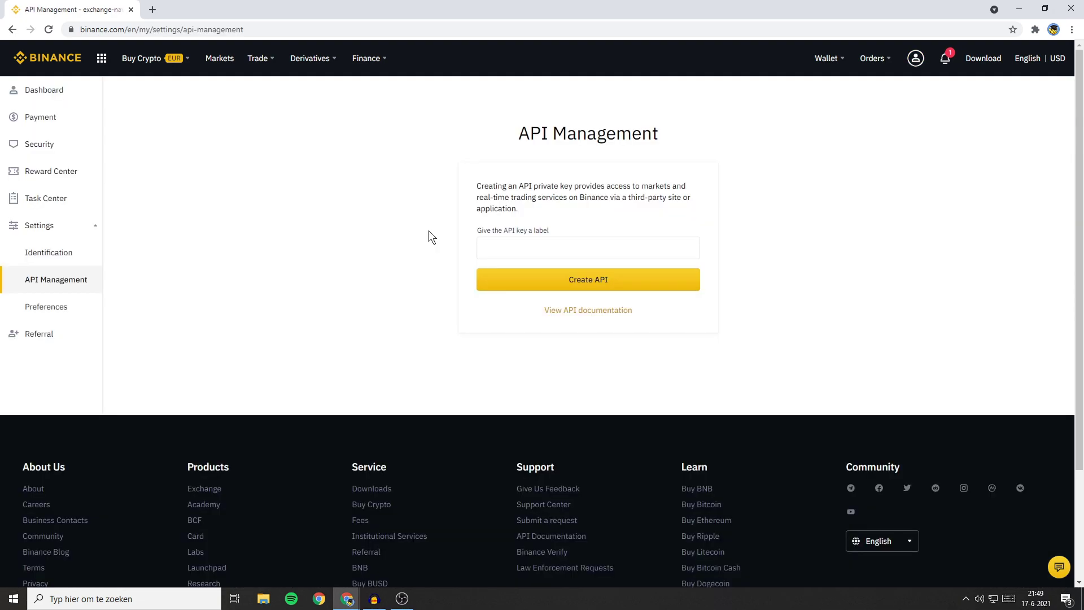
{"action": "left_click", "coordinate": [504, 246]}
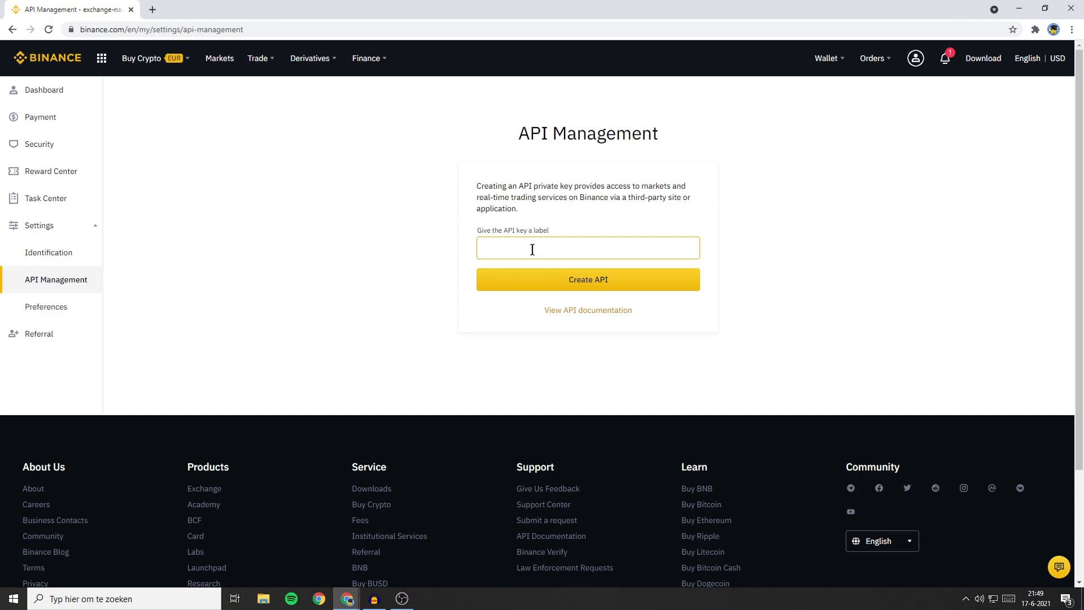
{"action": "type", "text": "Delta"}
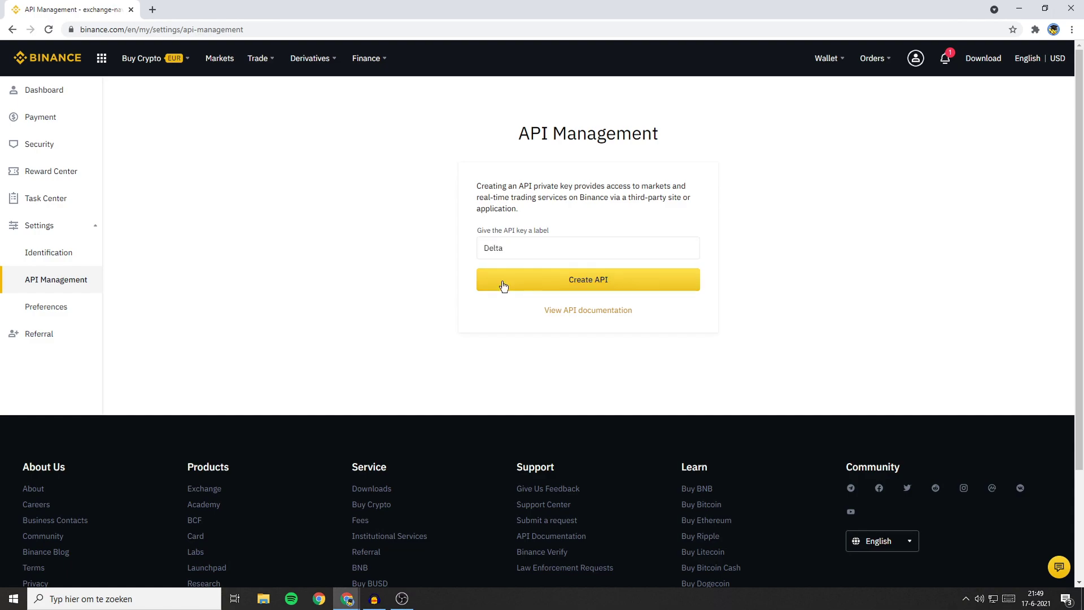
- Create the Delta API key by entering and submitting the e-mail and Google Authenticator verification codes
{"action": "left_click", "coordinate": [504, 286]}
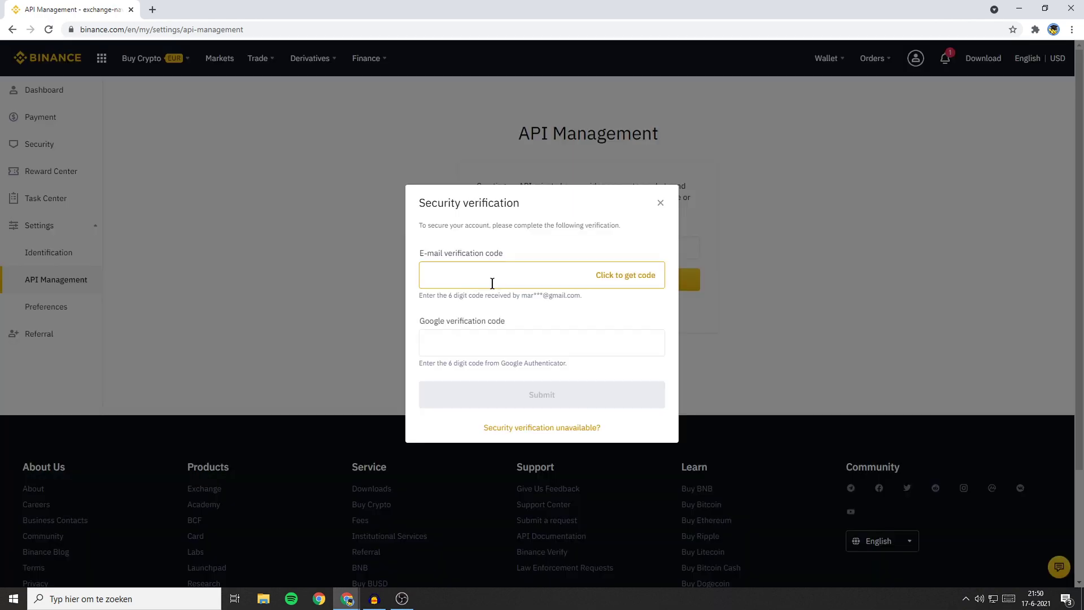
{"action": "left_click", "coordinate": [426, 206]}
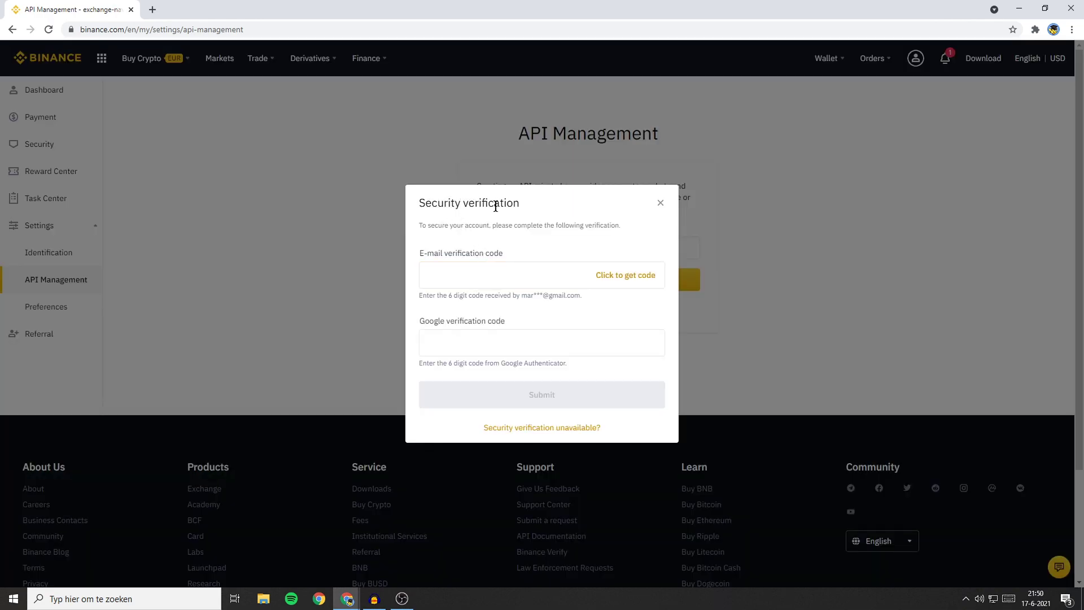
{"action": "left_click", "coordinate": [464, 256]}
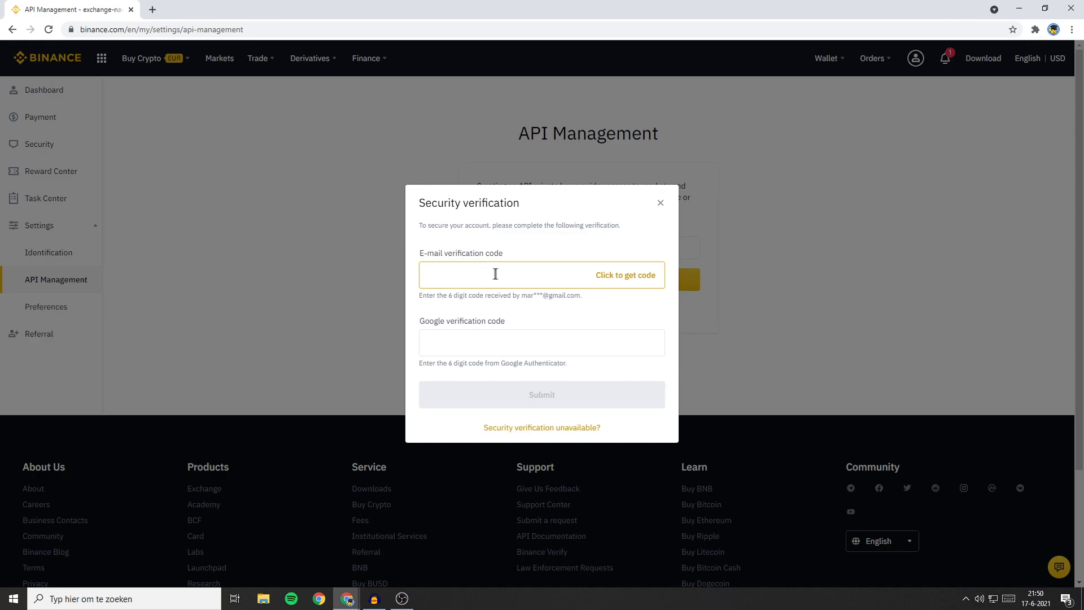
{"action": "left_click", "coordinate": [617, 284]}
{"action": "left_click", "coordinate": [469, 343]}
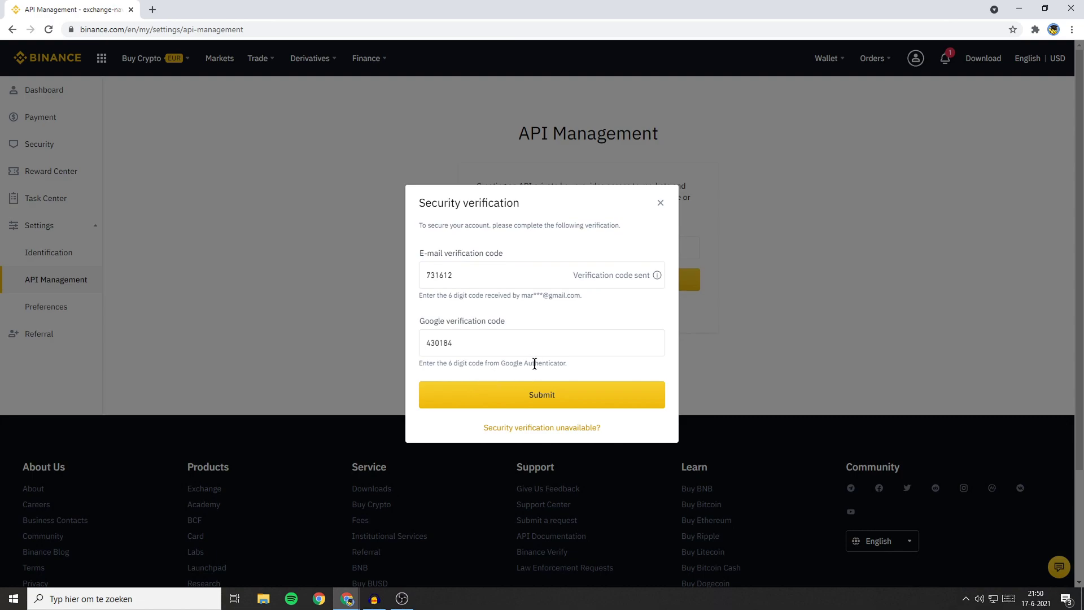
{"action": "left_click", "coordinate": [534, 395]}
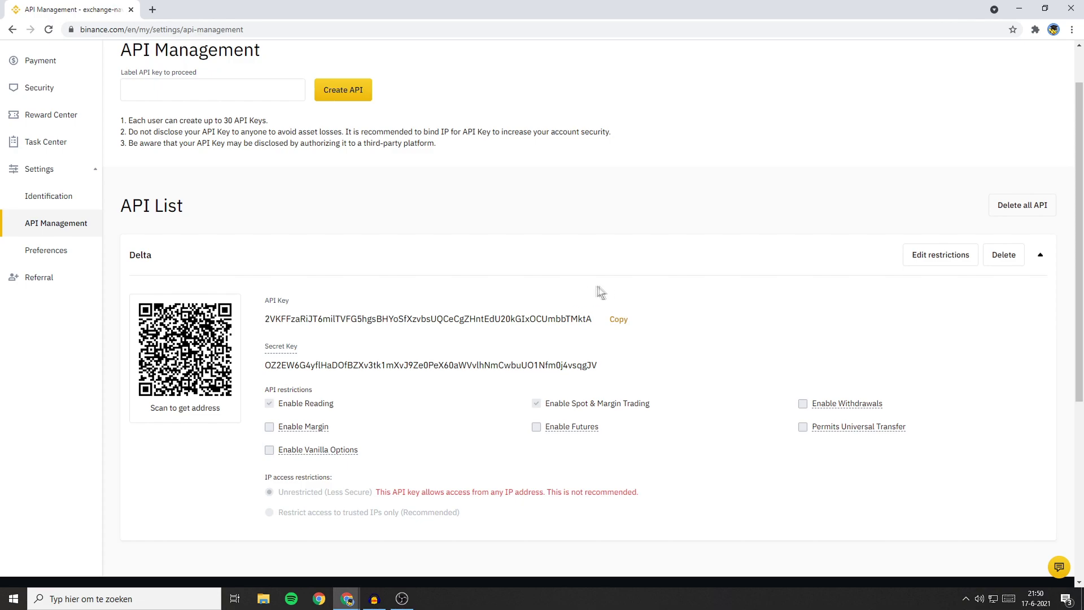
- Edit the Delta key's restrictions and untick Enable Spot & Margin Trading, leaving only reading enabled
{"action": "left_click", "coordinate": [930, 259]}
{"action": "scroll", "coordinate": [667, 358], "scroll_direction": "down", "scroll_amount": 1}
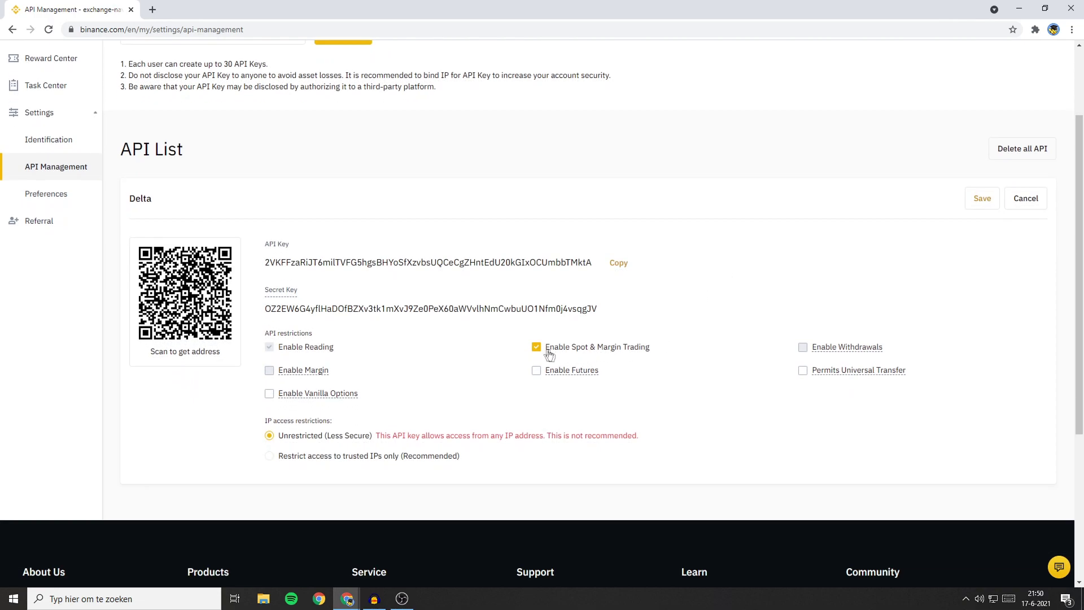
{"action": "left_click", "coordinate": [560, 349]}
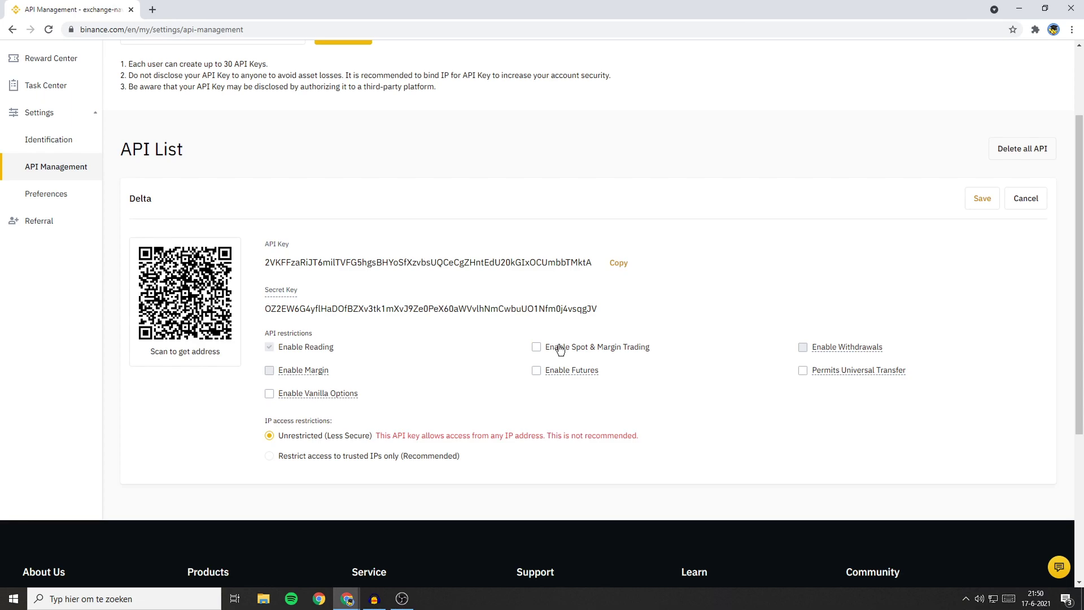
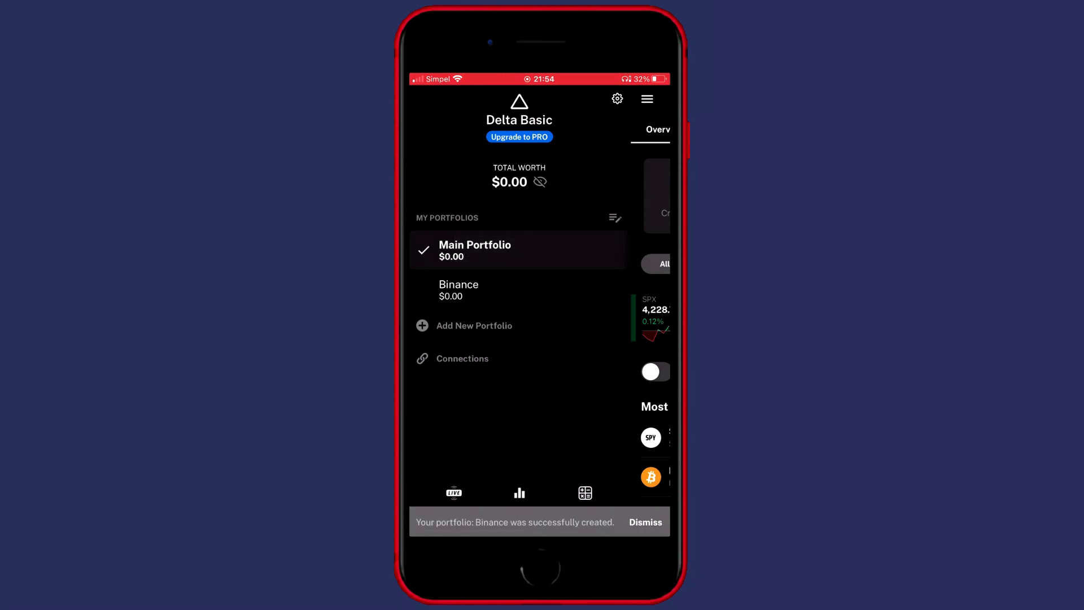
- Connect the Binance exchange to the Binance portfolio with a scanned API key, importing all past transactions
{"action": "left_click", "coordinate": [458, 289]}
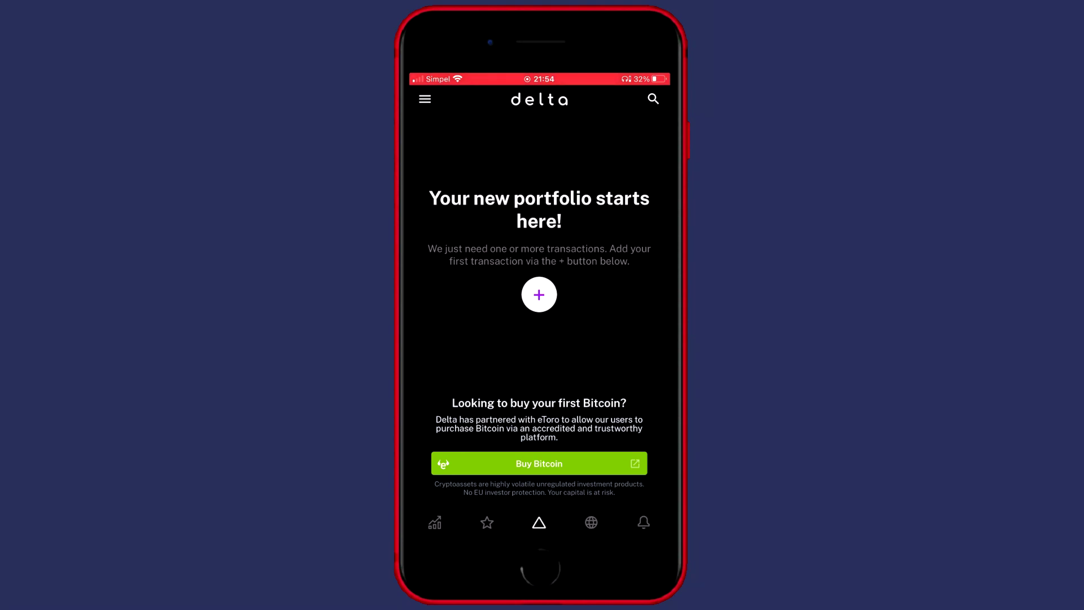
{"action": "left_click", "coordinate": [539, 294]}
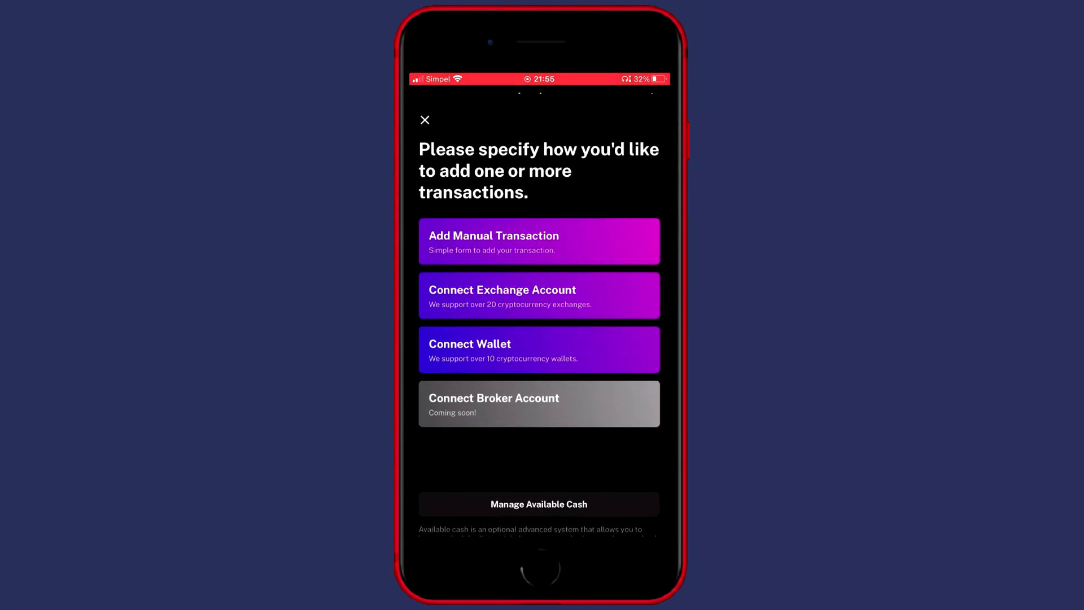
{"action": "left_click", "coordinate": [539, 274]}
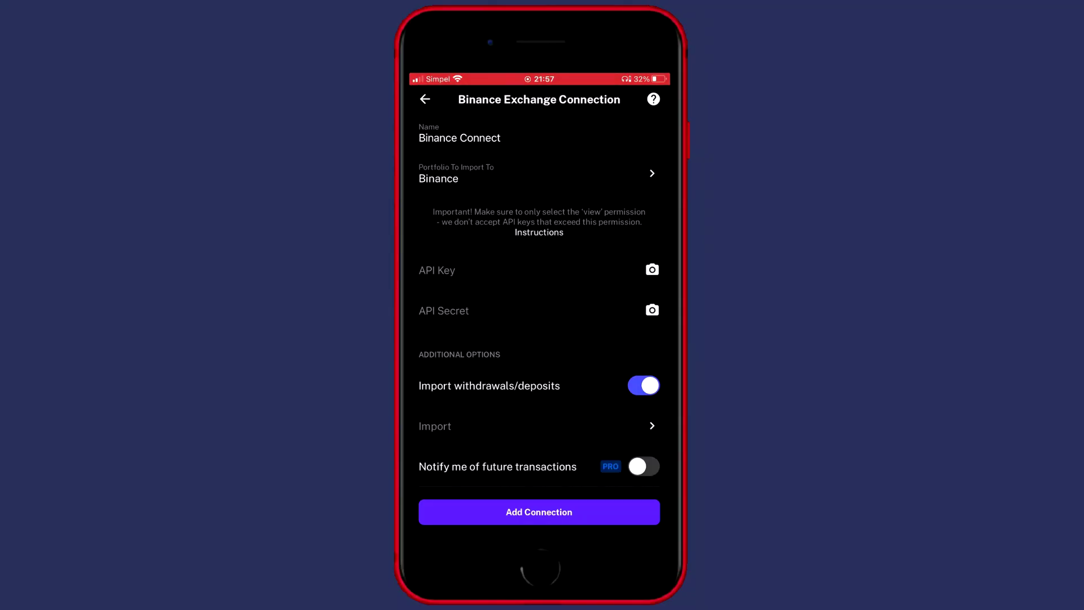
{"action": "left_click", "coordinate": [652, 270]}
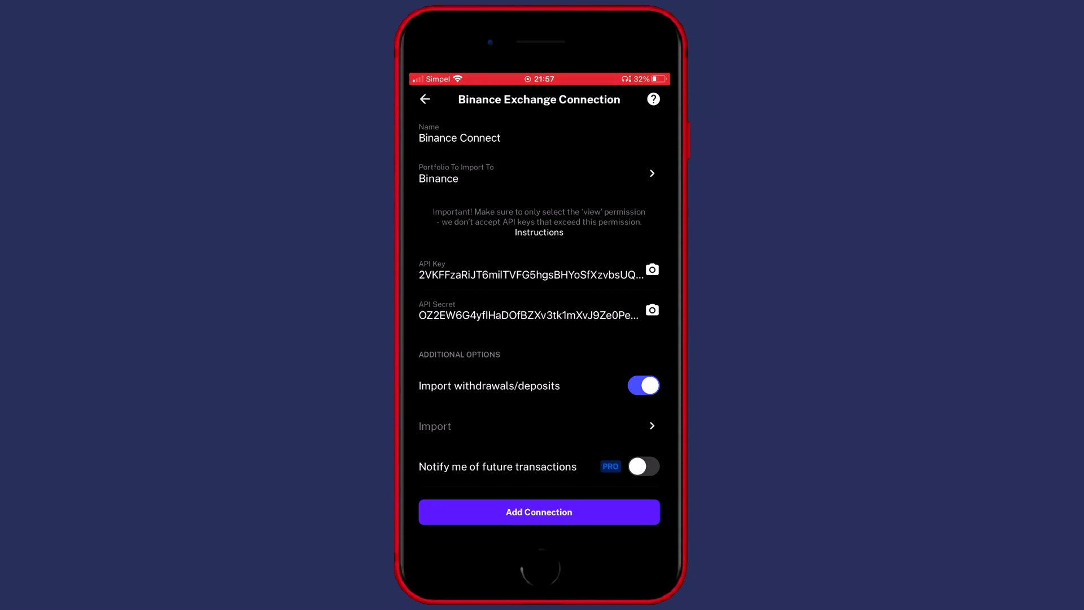
{"action": "scroll", "coordinate": [539, 307], "scroll_direction": "down", "scroll_amount": 3}
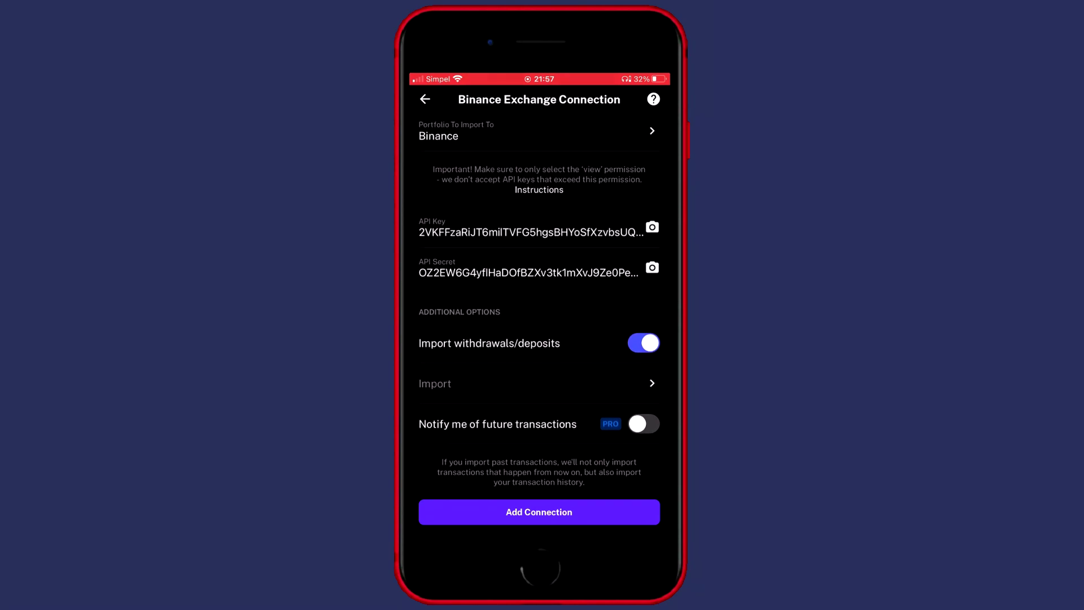
{"action": "left_click", "coordinate": [539, 383]}
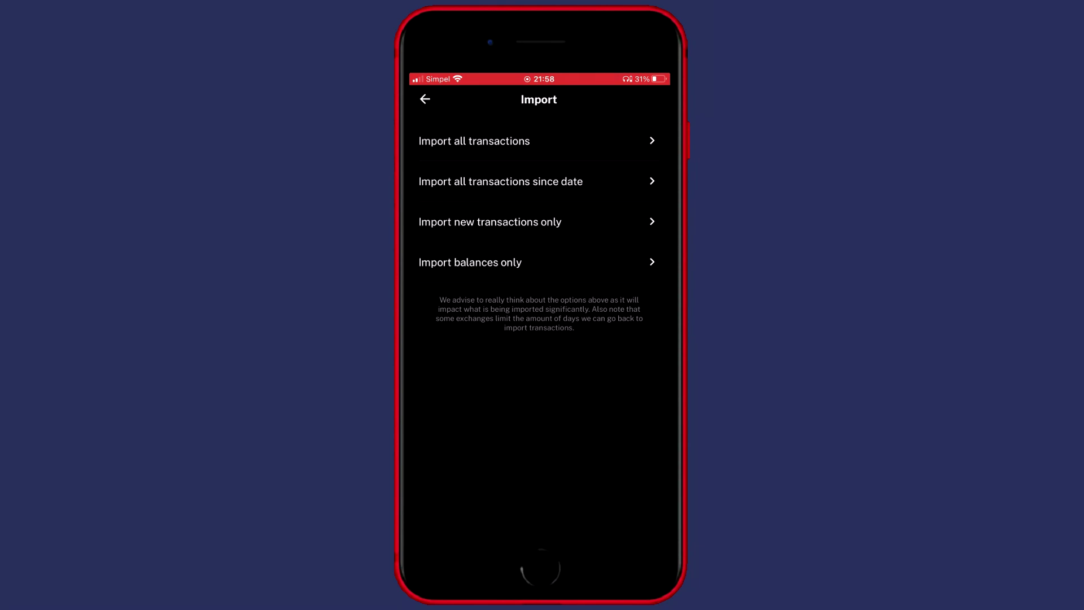
{"action": "left_click", "coordinate": [475, 140]}
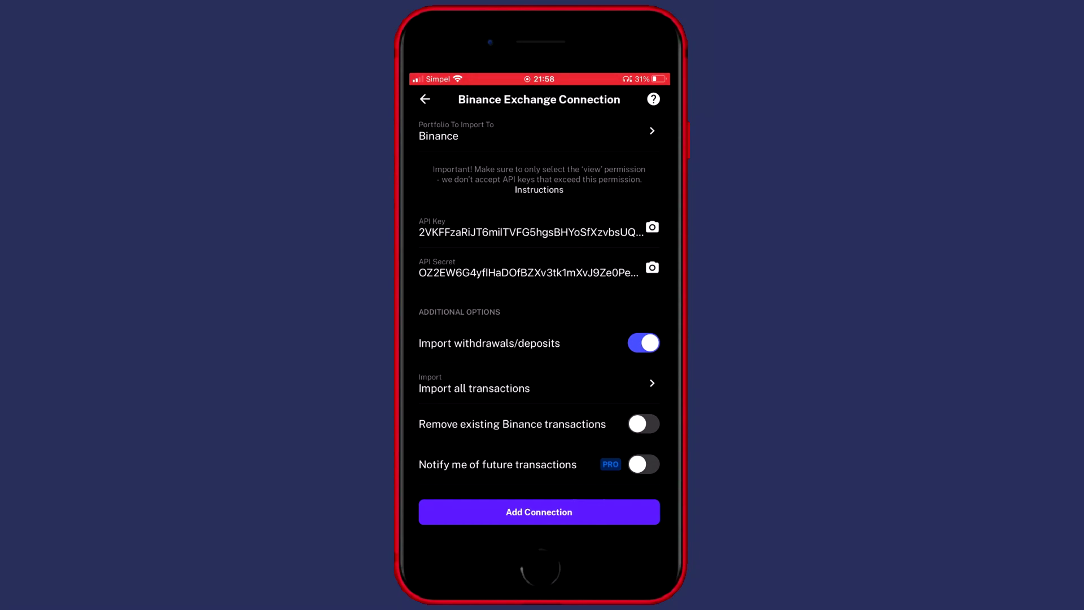
{"action": "left_click", "coordinate": [539, 512]}
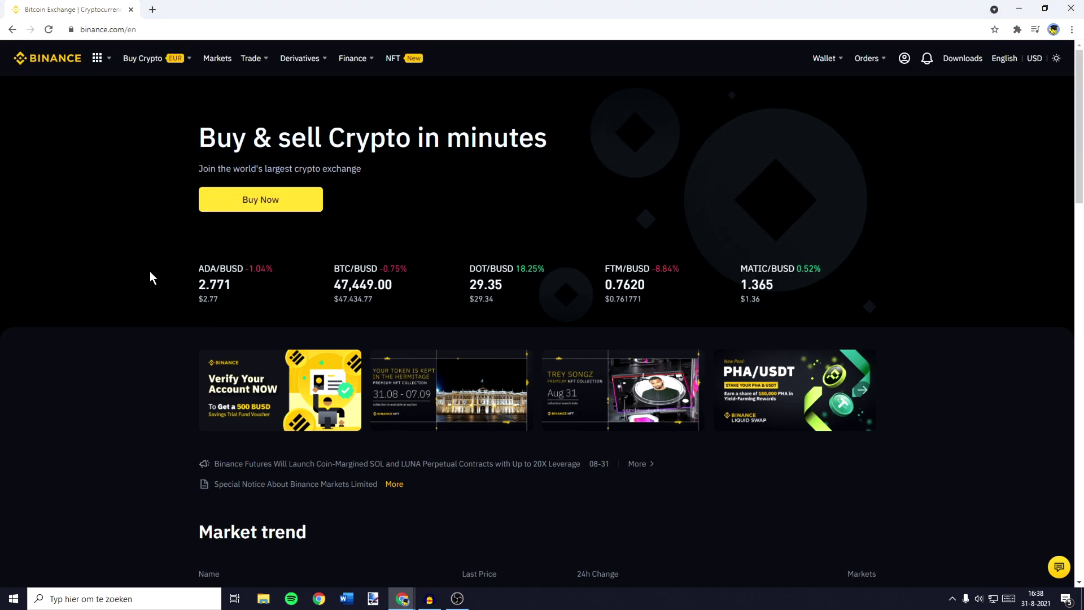
- Open the crypto withdrawal form from the Fiat and Spot wallet, closing the duplicate withdrawal tab
{"action": "mouse_move", "coordinate": [820, 61]}
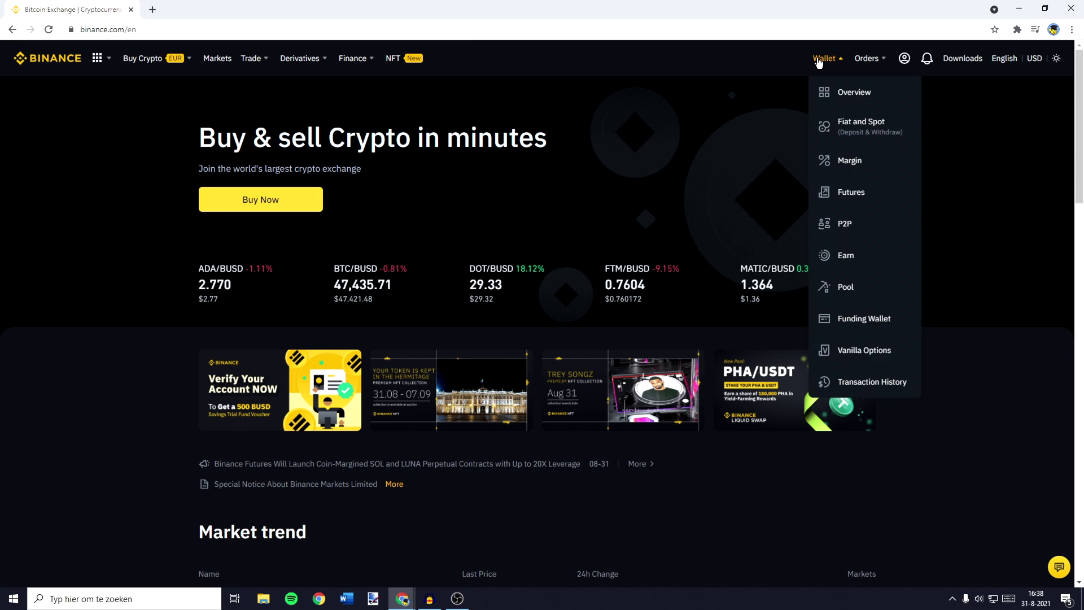
{"action": "left_click", "coordinate": [873, 130]}
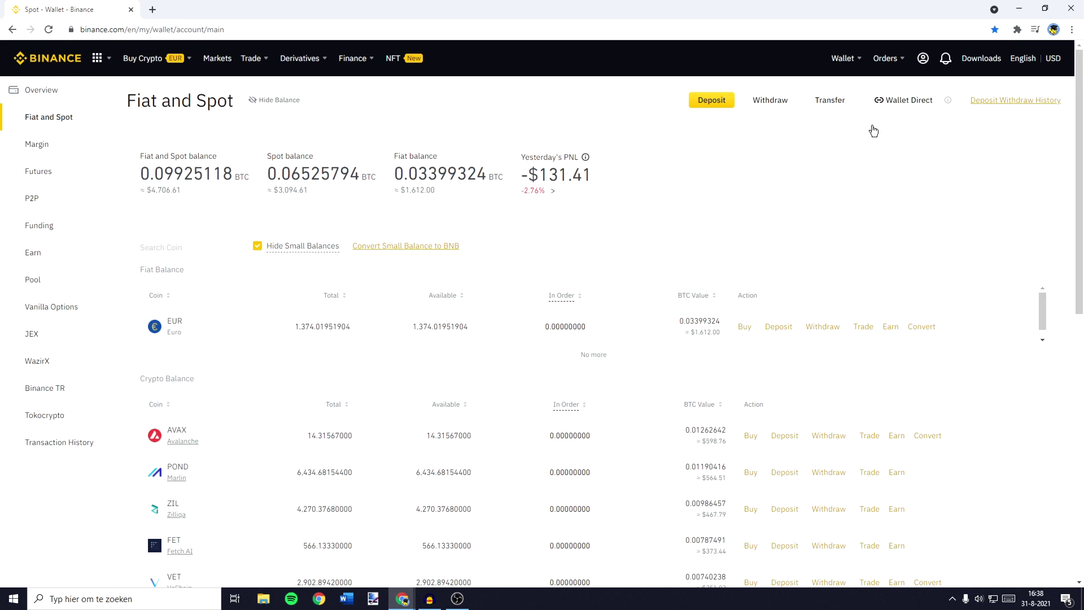
{"action": "left_click", "coordinate": [766, 103]}
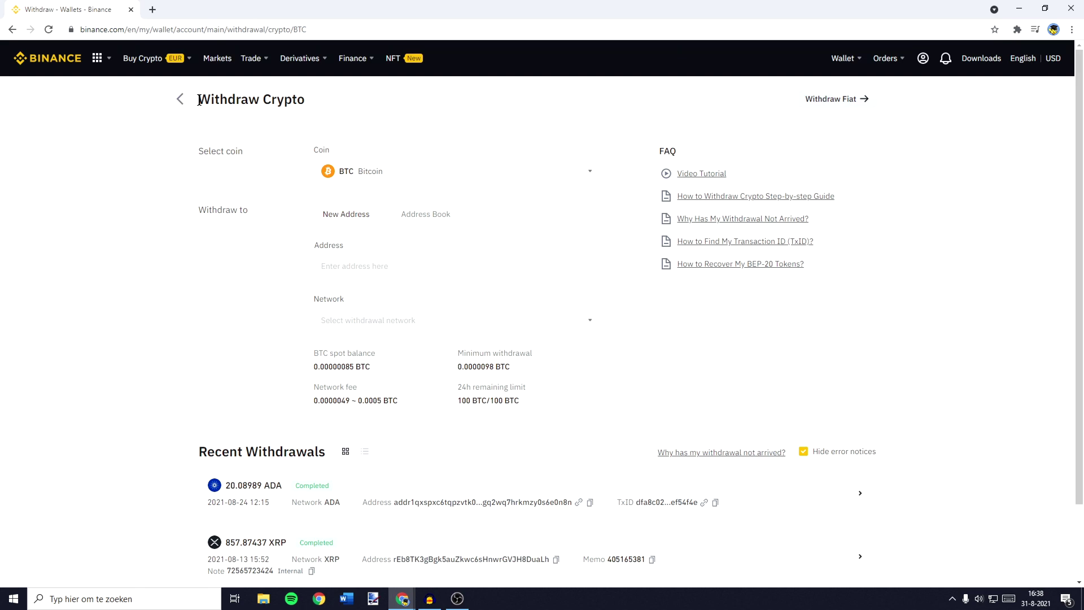
{"action": "left_click_drag", "start_coordinate": [199, 101], "coordinate": [300, 101]}
{"action": "left_click", "coordinate": [299, 102]}
{"action": "left_click", "coordinate": [830, 99]}
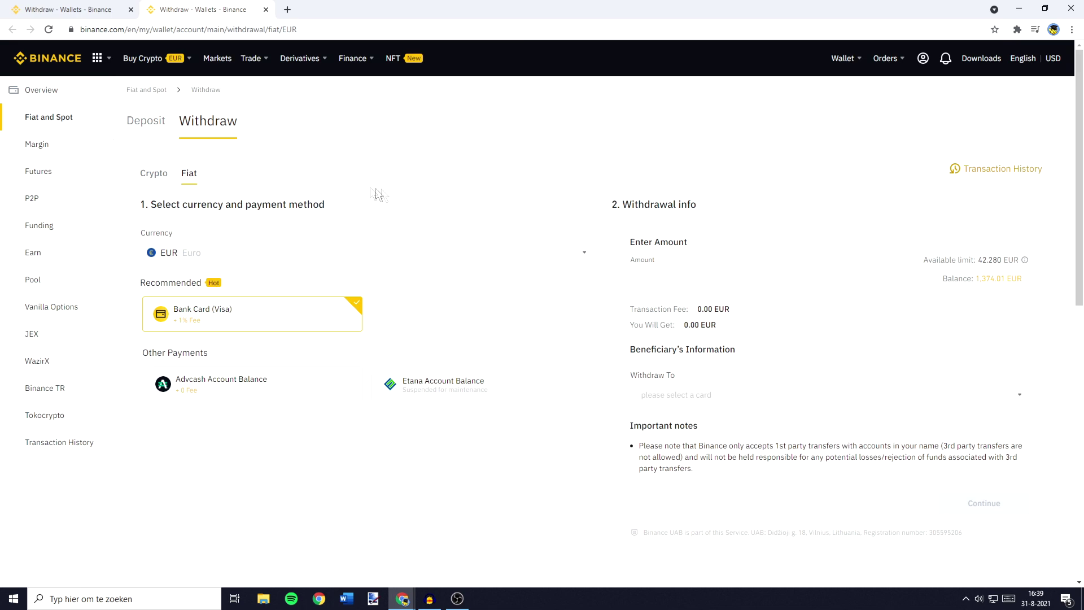
{"action": "left_click", "coordinate": [145, 173]}
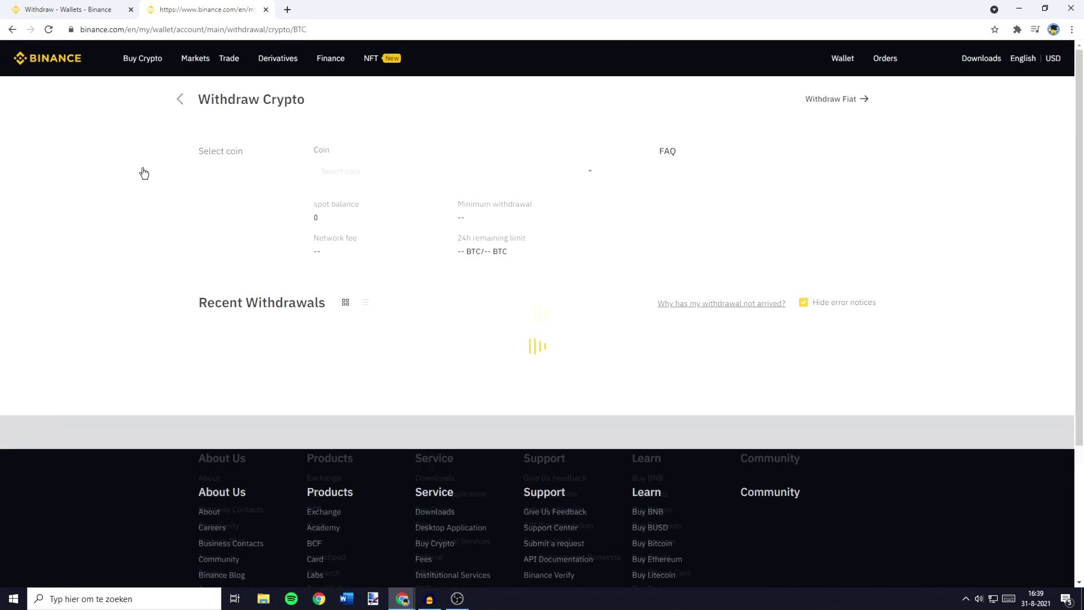
{"action": "left_click_drag", "start_coordinate": [204, 108], "coordinate": [303, 112]}
{"action": "left_click", "coordinate": [302, 111]}
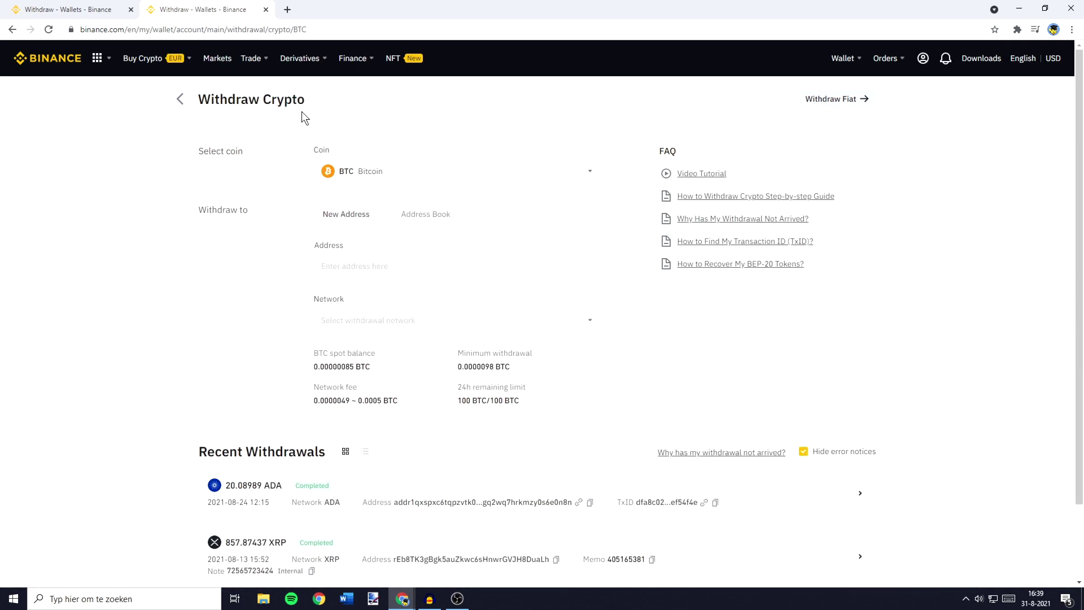
{"action": "key", "text": "ctrl+w"}
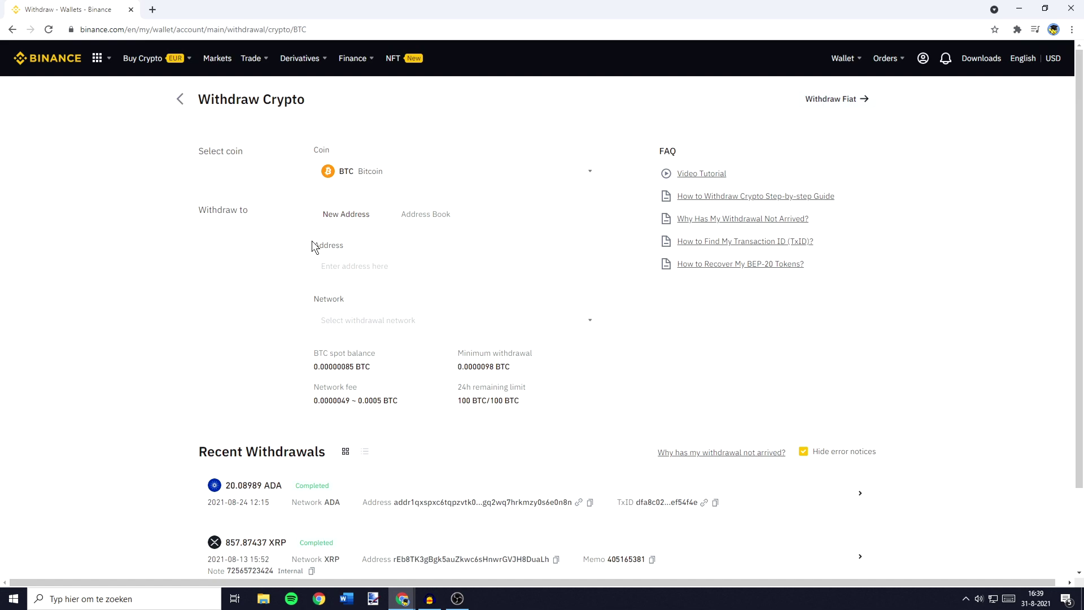
- Select ZIL as the coin to withdraw and focus the destination address field
{"action": "left_click", "coordinate": [372, 178]}
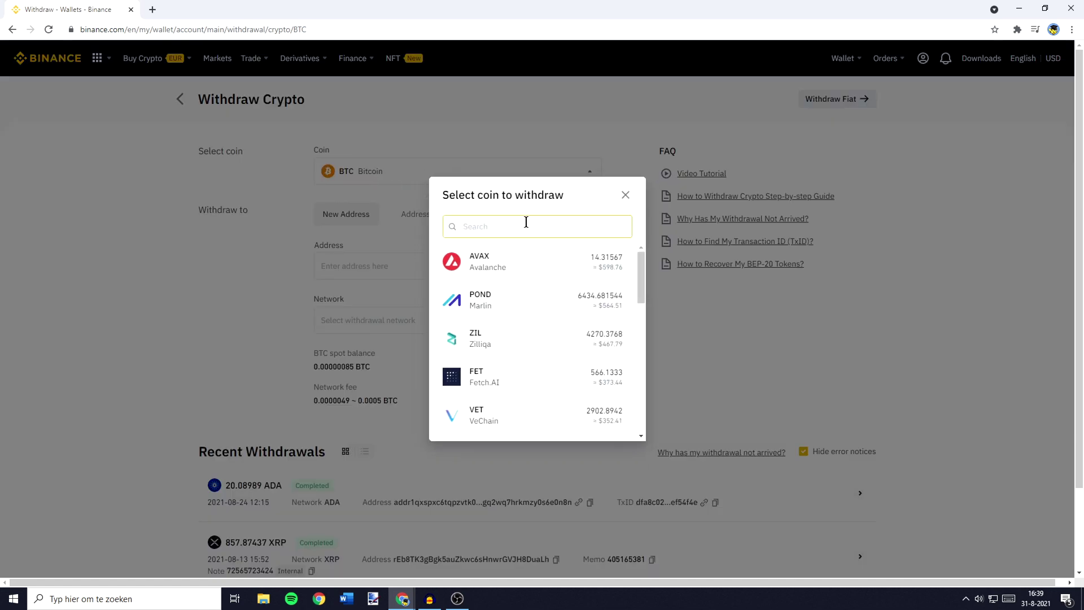
{"action": "left_click_drag", "start_coordinate": [641, 260], "coordinate": [617, 282]}
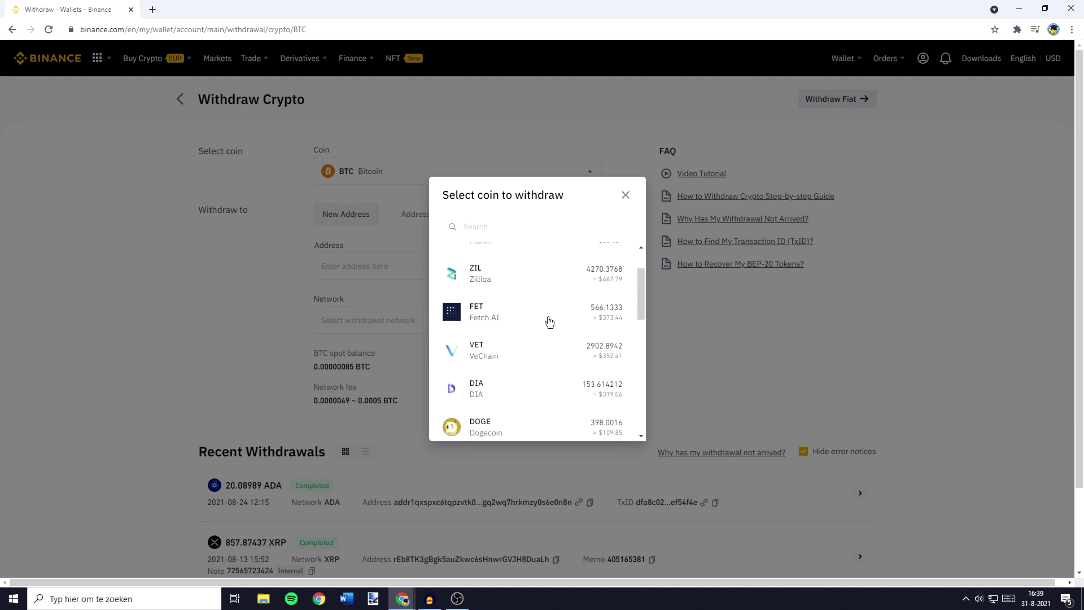
{"action": "left_click", "coordinate": [531, 286]}
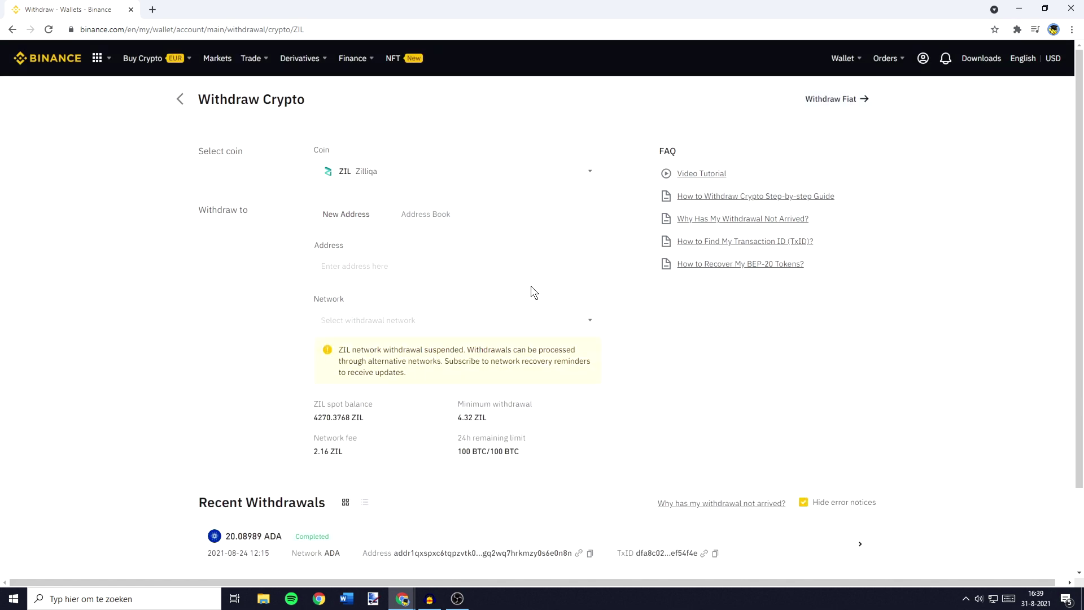
{"action": "left_click", "coordinate": [389, 267]}
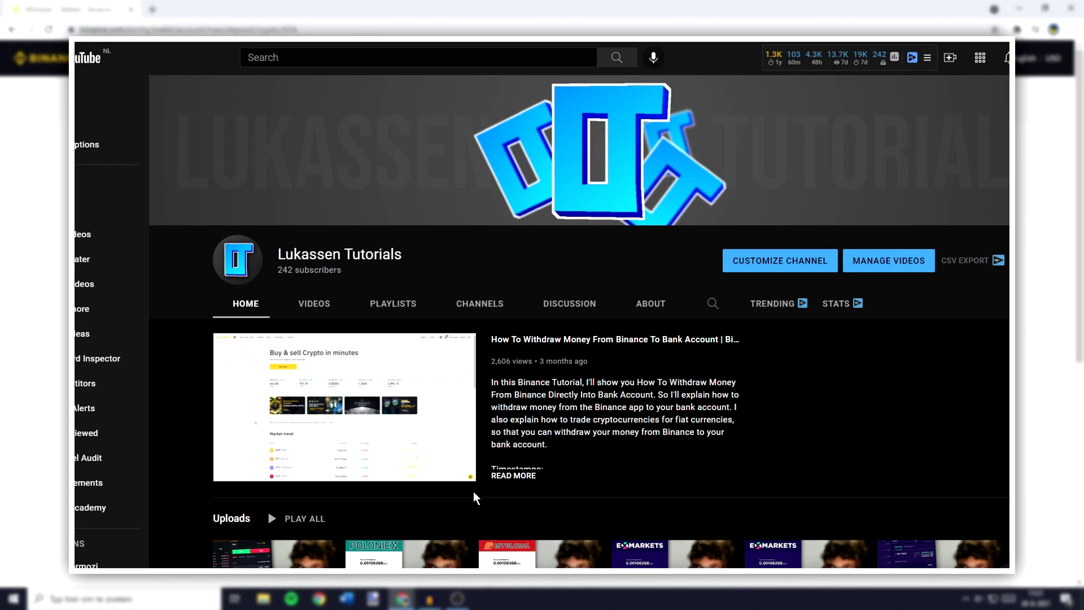
- Search the tutorial channel's videos for 'binance kucoin'
{"action": "left_click", "coordinate": [713, 304]}
{"action": "type", "text": "binance k"}
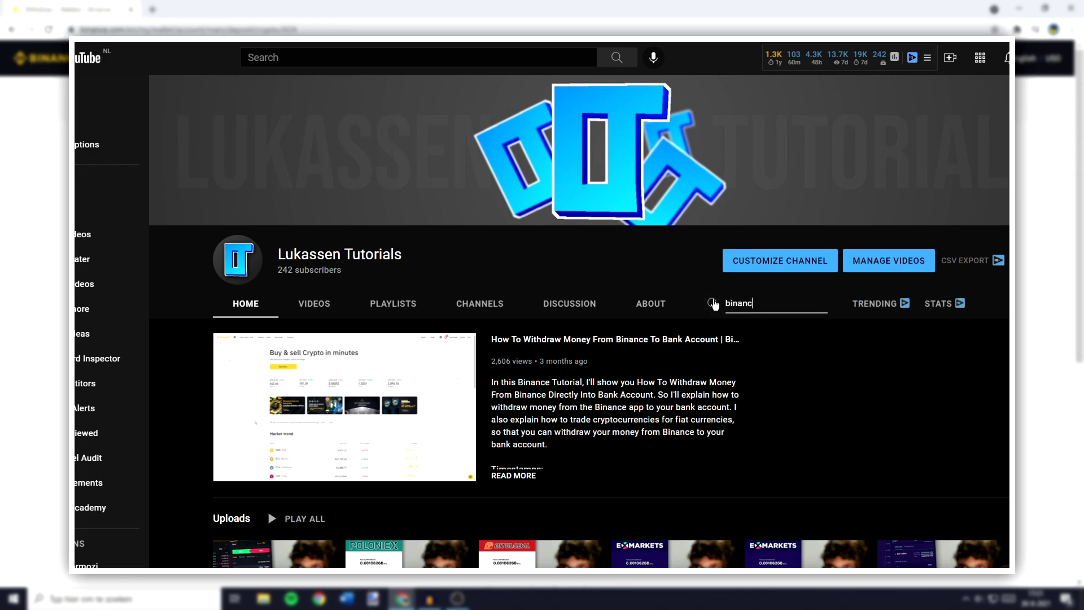
{"action": "type", "text": "ucoin"}
{"action": "key", "text": "Return"}
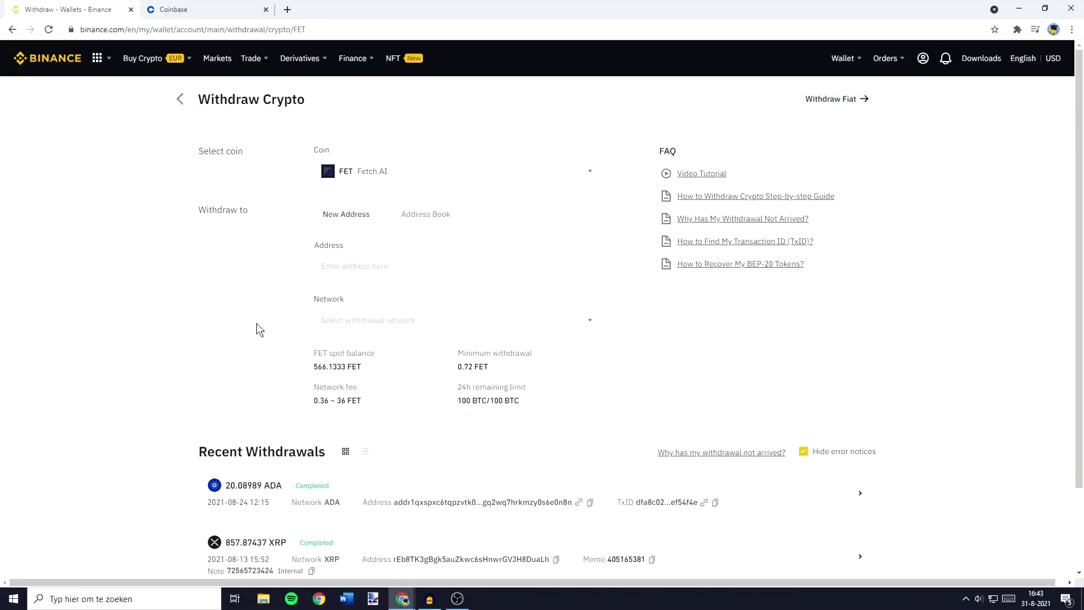
- Copy the Fetch.ai (FET) receive address from Coinbase's send and receive dialog
{"action": "left_click", "coordinate": [204, 7]}
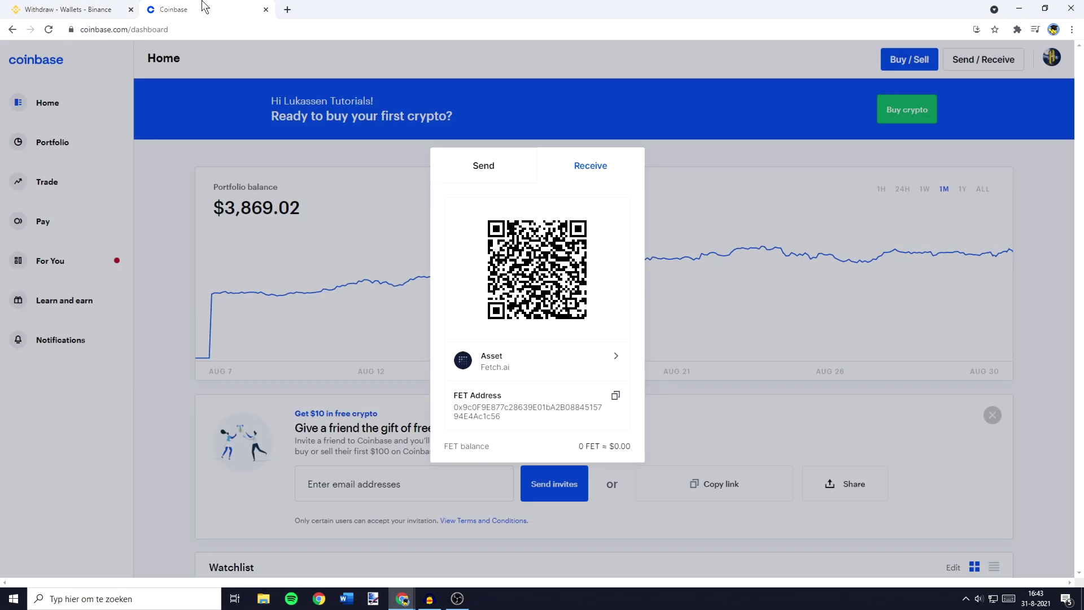
{"action": "left_click", "coordinate": [123, 8]}
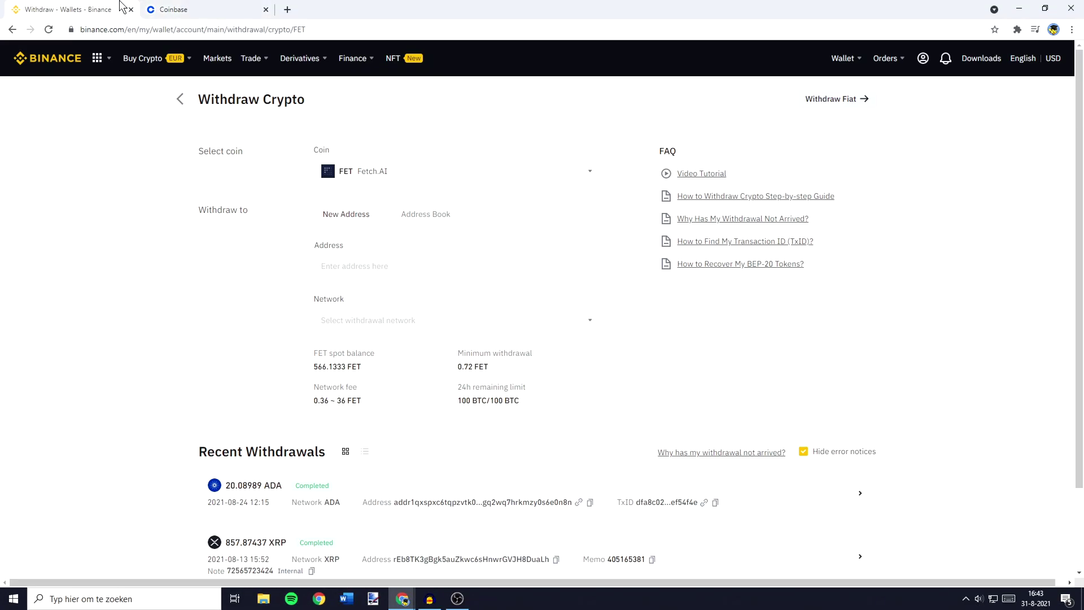
{"action": "left_click", "coordinate": [189, 8]}
{"action": "left_click", "coordinate": [265, 187]}
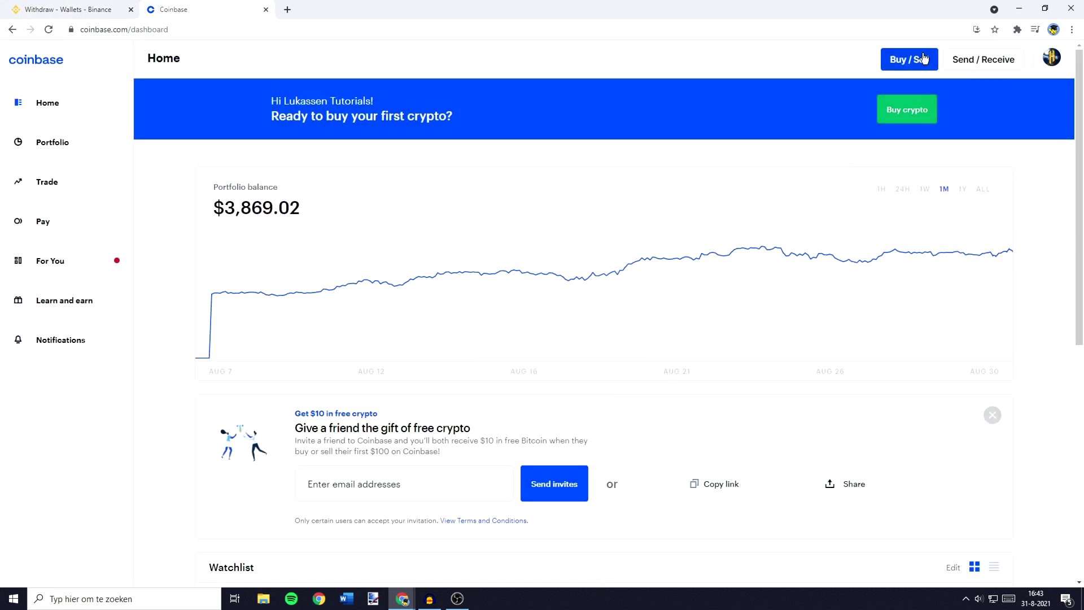
{"action": "left_click", "coordinate": [982, 67]}
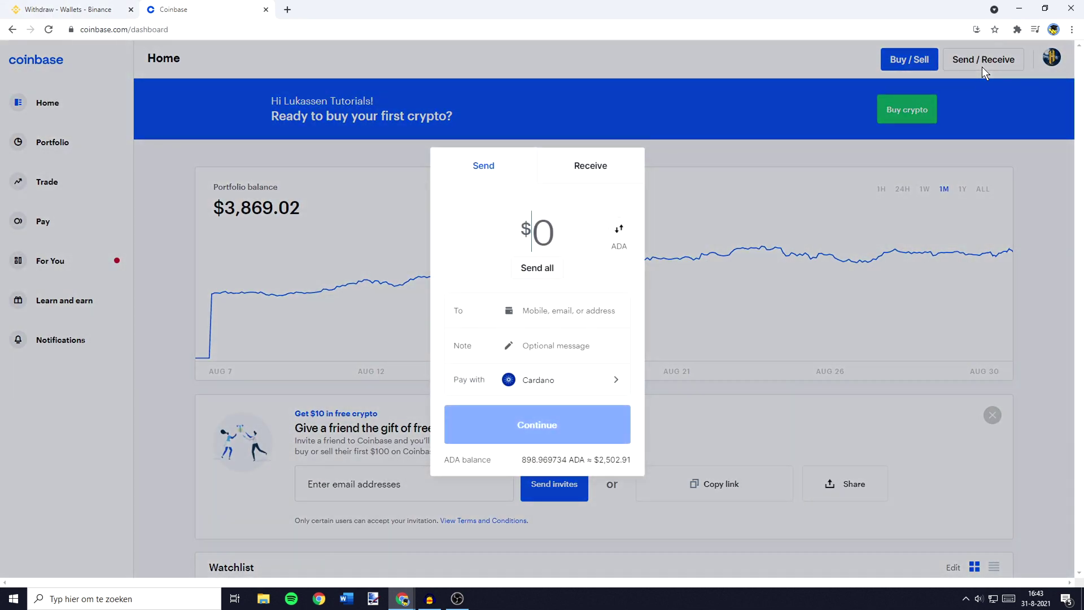
{"action": "left_click", "coordinate": [609, 165]}
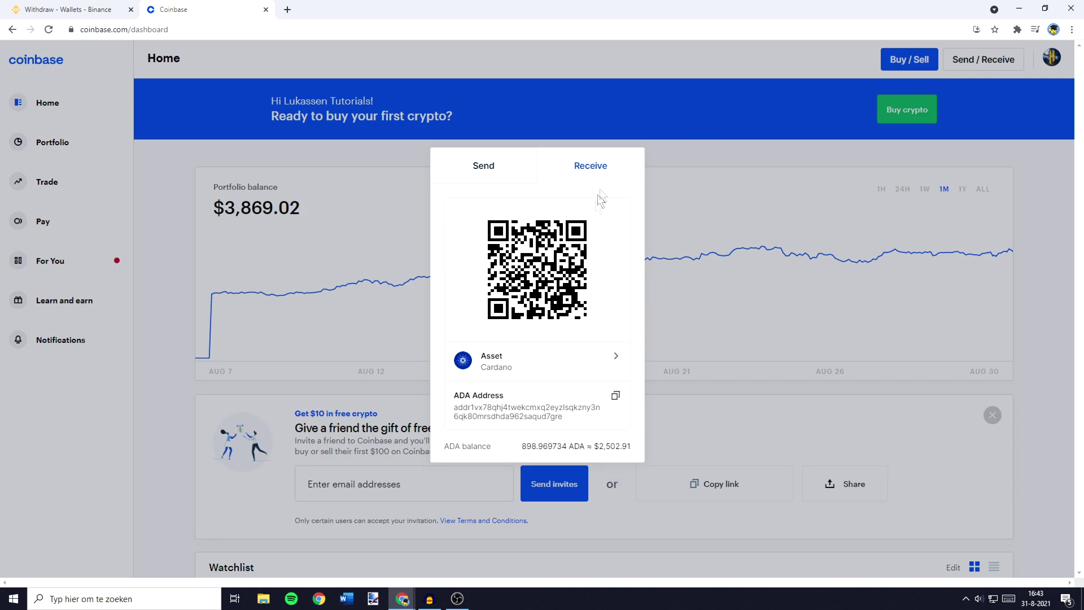
{"action": "left_click", "coordinate": [530, 356]}
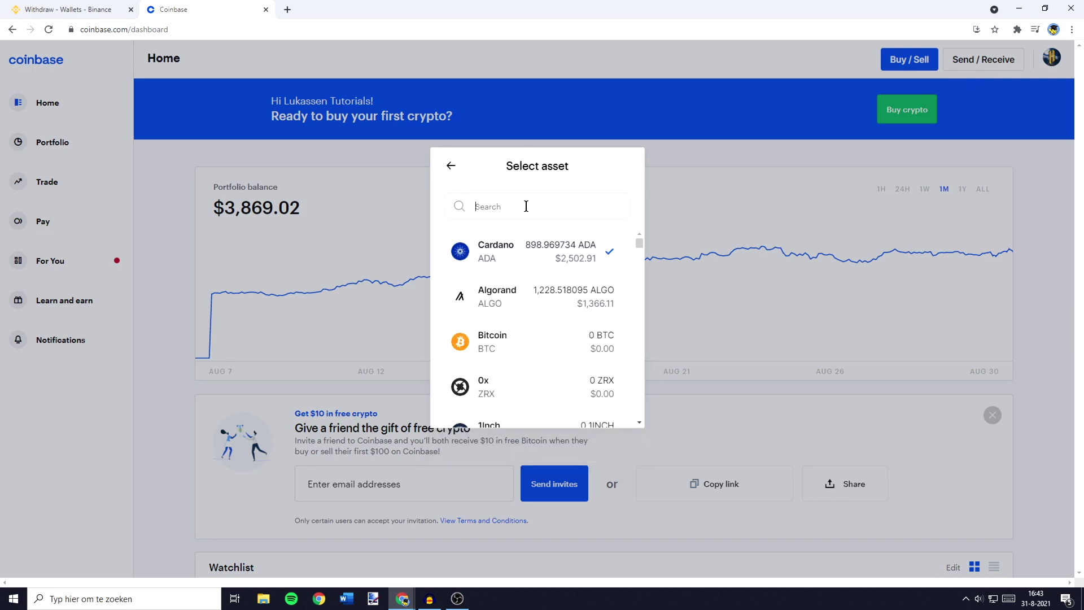
{"action": "type", "text": "fet"}
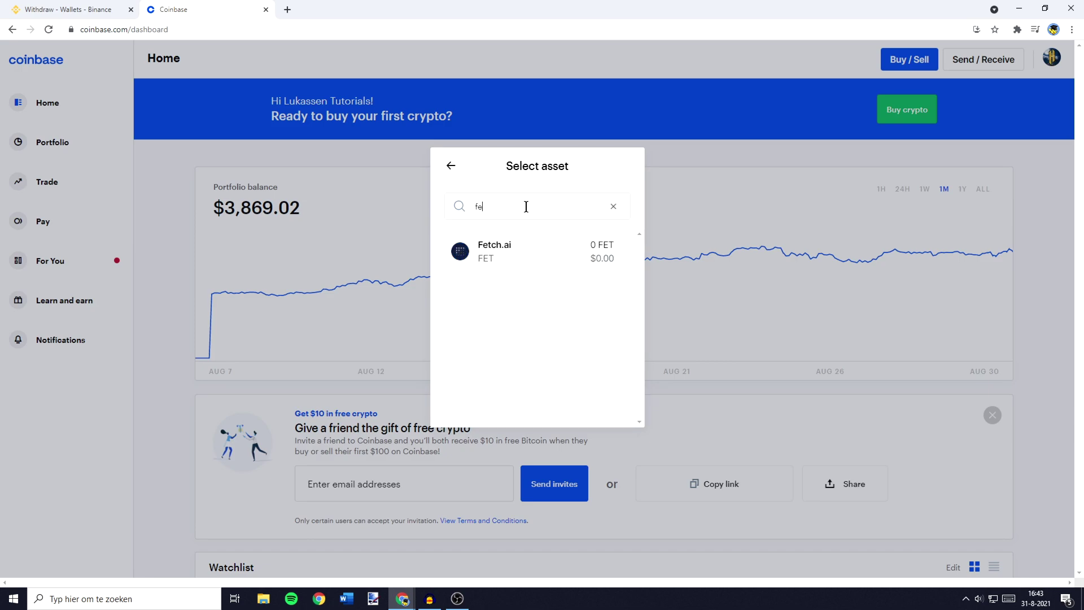
{"action": "left_click", "coordinate": [514, 274]}
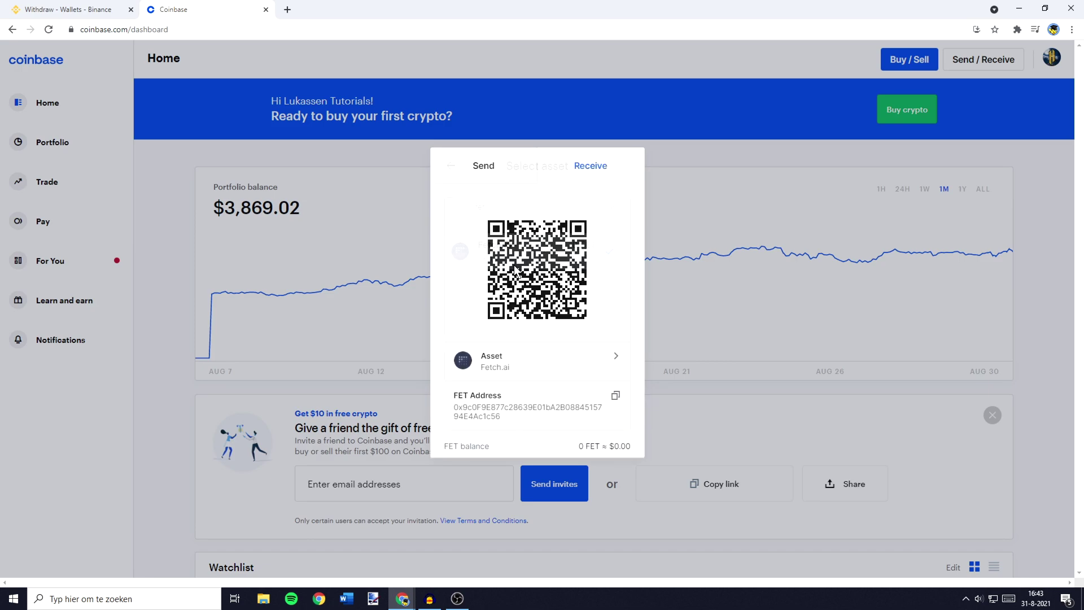
{"action": "left_click", "coordinate": [616, 398]}
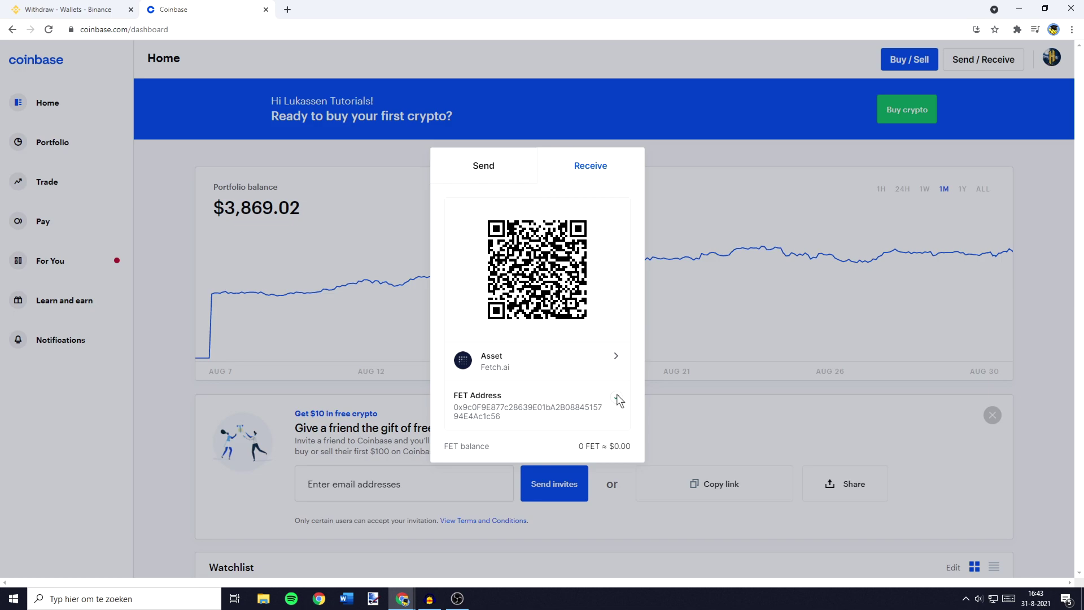
- Paste the Coinbase FET address as the Binance withdrawal destination on the Ethereum (ERC20) network
{"action": "left_click", "coordinate": [84, 9]}
{"action": "left_click", "coordinate": [375, 265]}
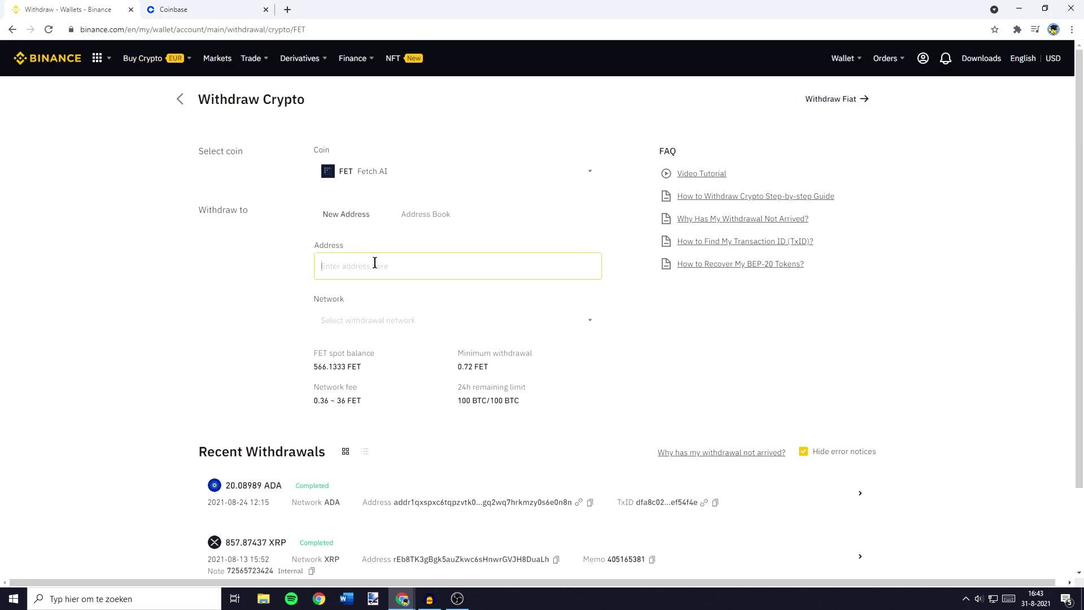
{"action": "key", "text": "ctrl+v"}
{"action": "left_click", "coordinate": [360, 320]}
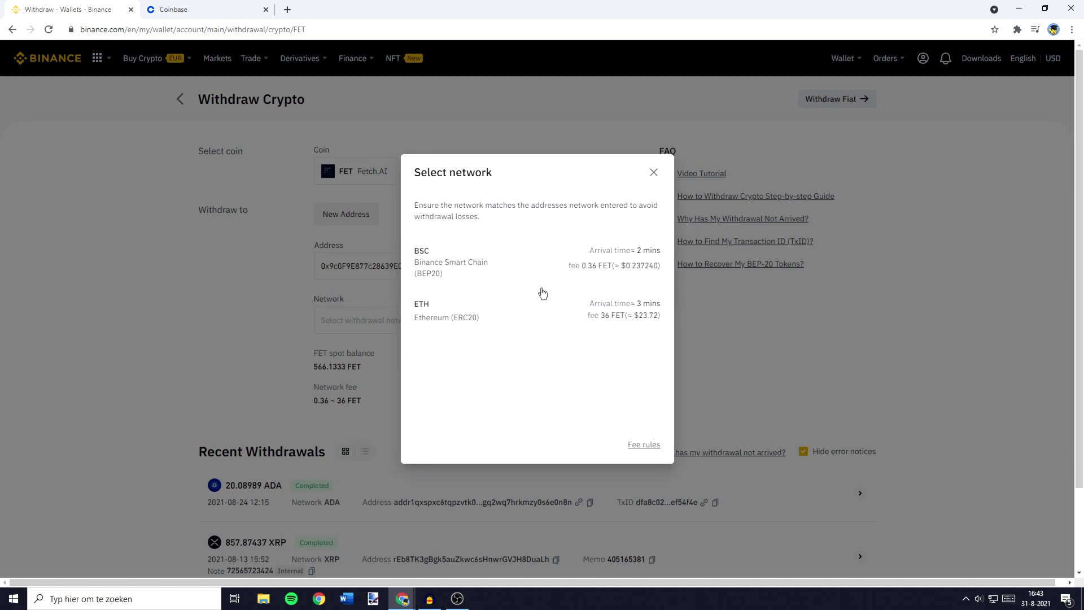
{"action": "left_click", "coordinate": [526, 319]}
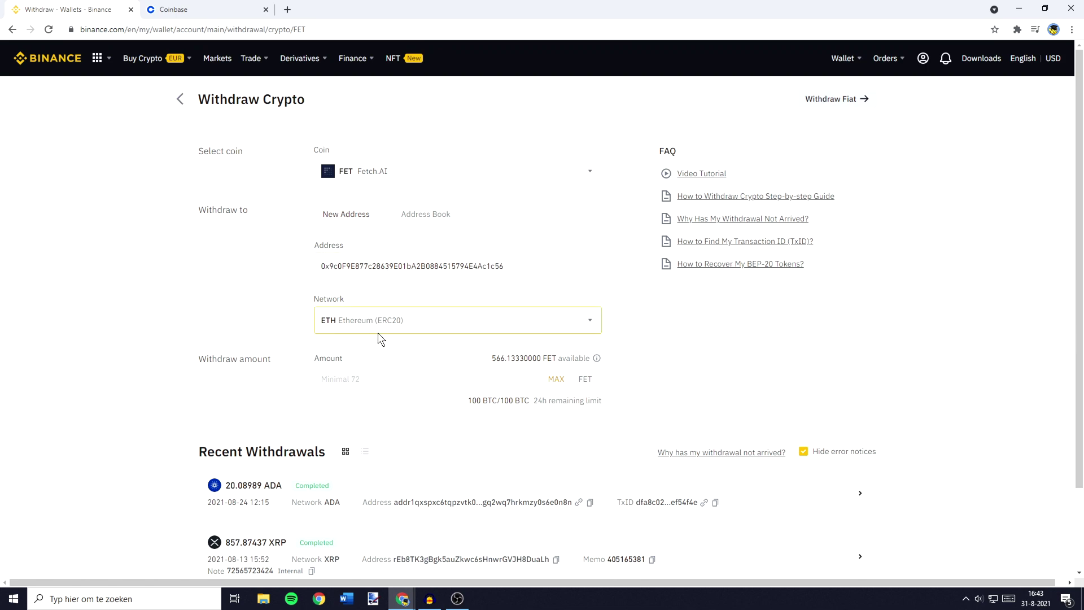
- Withdraw the full 566.1333 FET balance with MAX and confirm, reaching security verification
{"action": "left_click", "coordinate": [359, 379]}
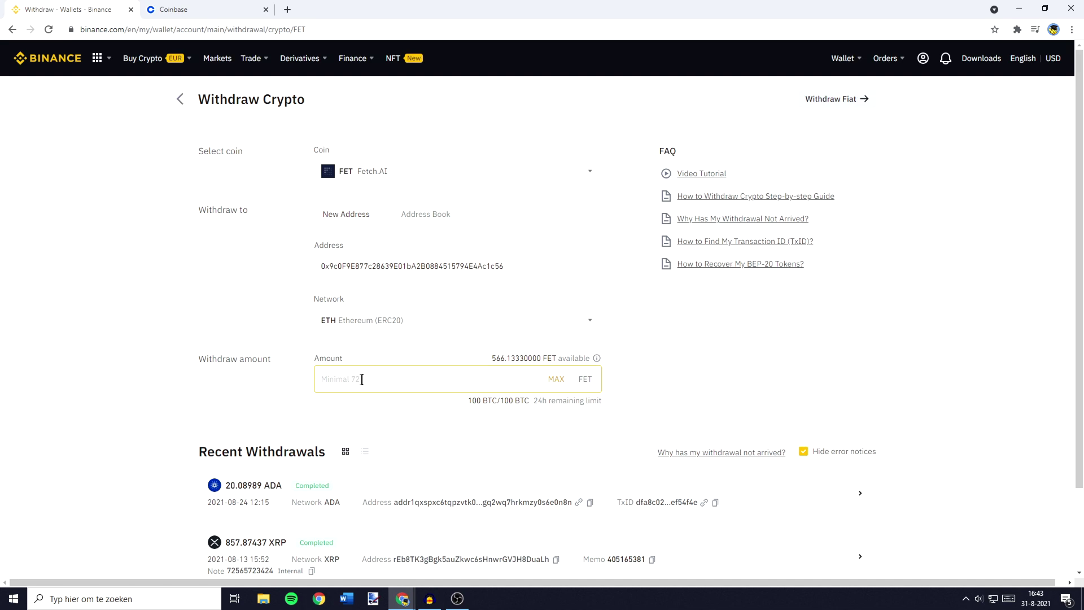
{"action": "type", "text": "100"}
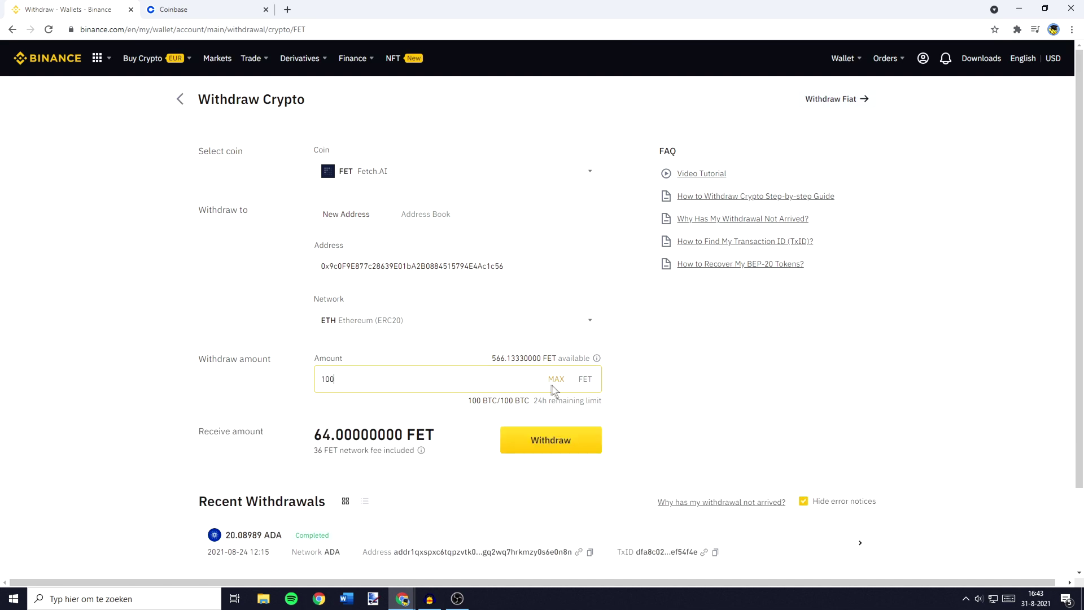
{"action": "left_click", "coordinate": [554, 380]}
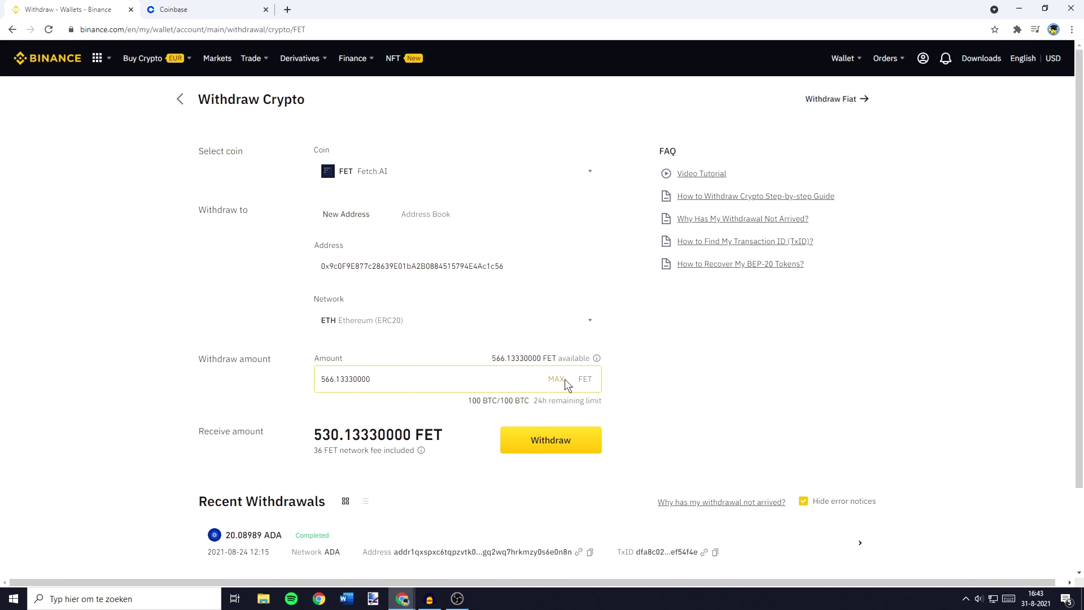
{"action": "left_click", "coordinate": [540, 451]}
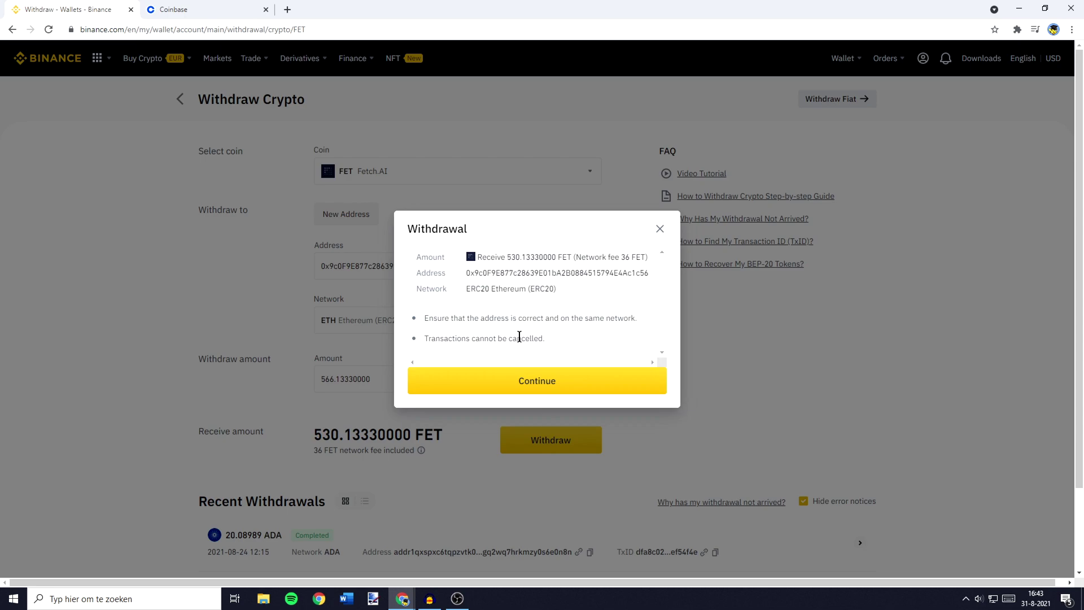
{"action": "left_click", "coordinate": [518, 375]}
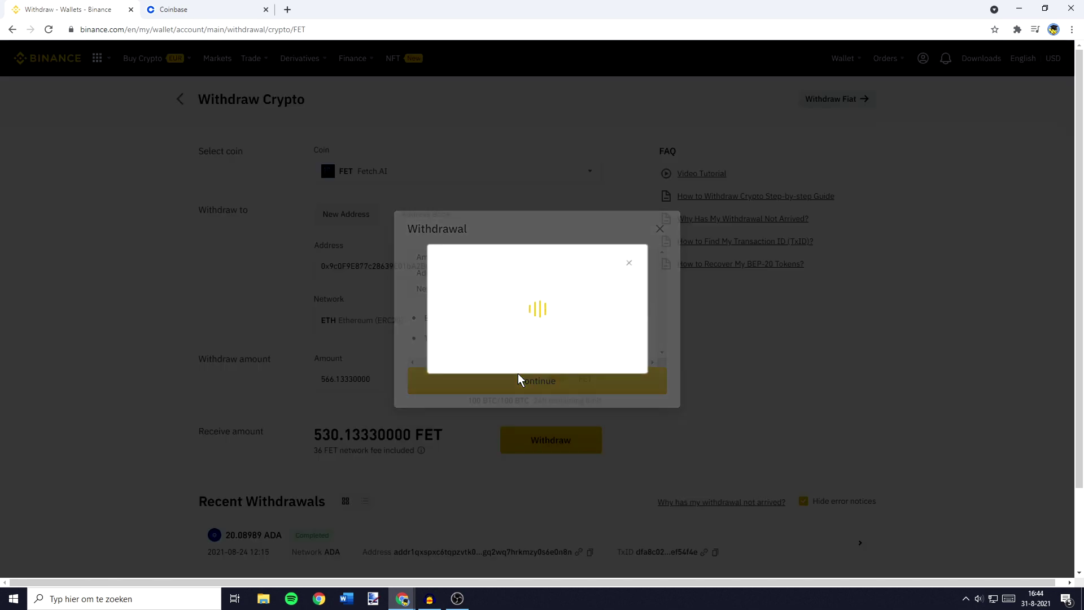
{"action": "left_click_drag", "start_coordinate": [416, 159], "coordinate": [523, 164]}
- Open the Withdraw Crypto page from the Fiat and Spot wallet, defaulting to BTC
{"action": "left_click", "coordinate": [523, 164]}
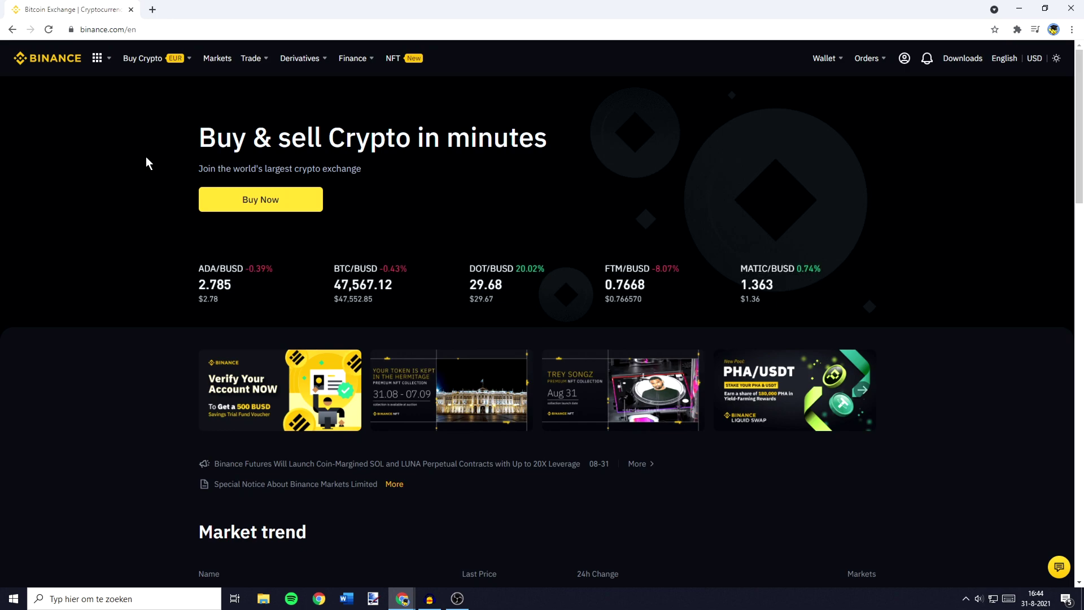
{"action": "mouse_move", "coordinate": [821, 69]}
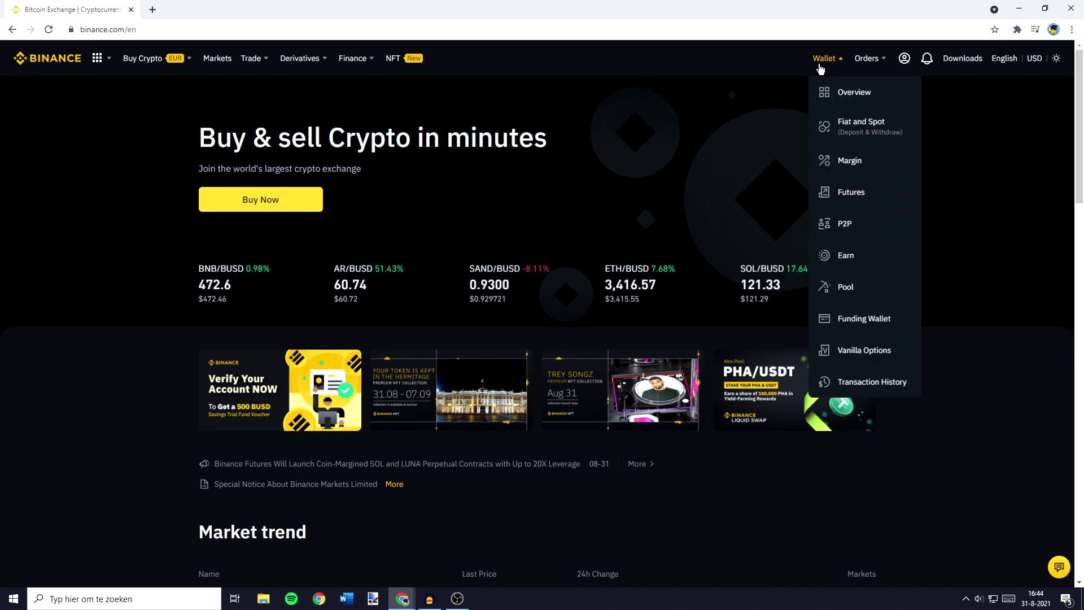
{"action": "left_click", "coordinate": [864, 128]}
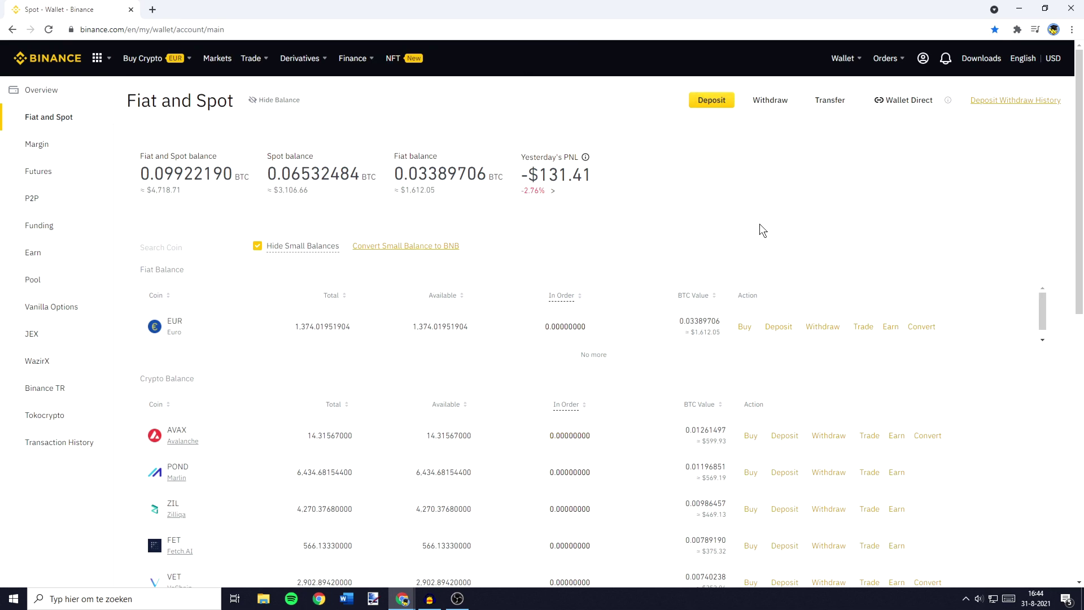
{"action": "left_click", "coordinate": [762, 102]}
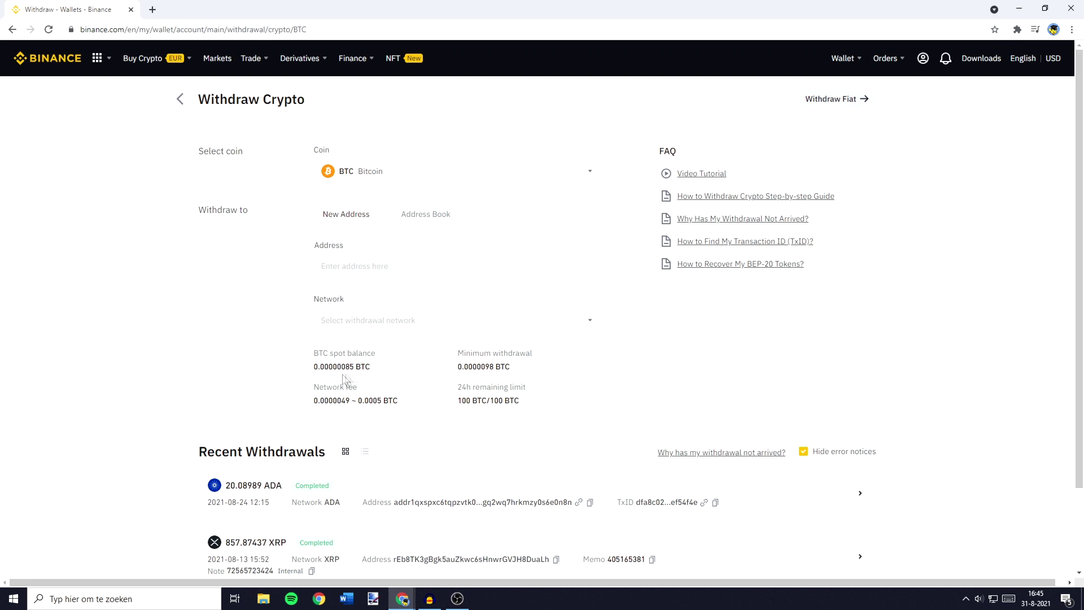
- Fill a EUR bank-card fiat withdrawal with the full 1374.01 EUR balance
{"action": "left_click", "coordinate": [824, 105]}
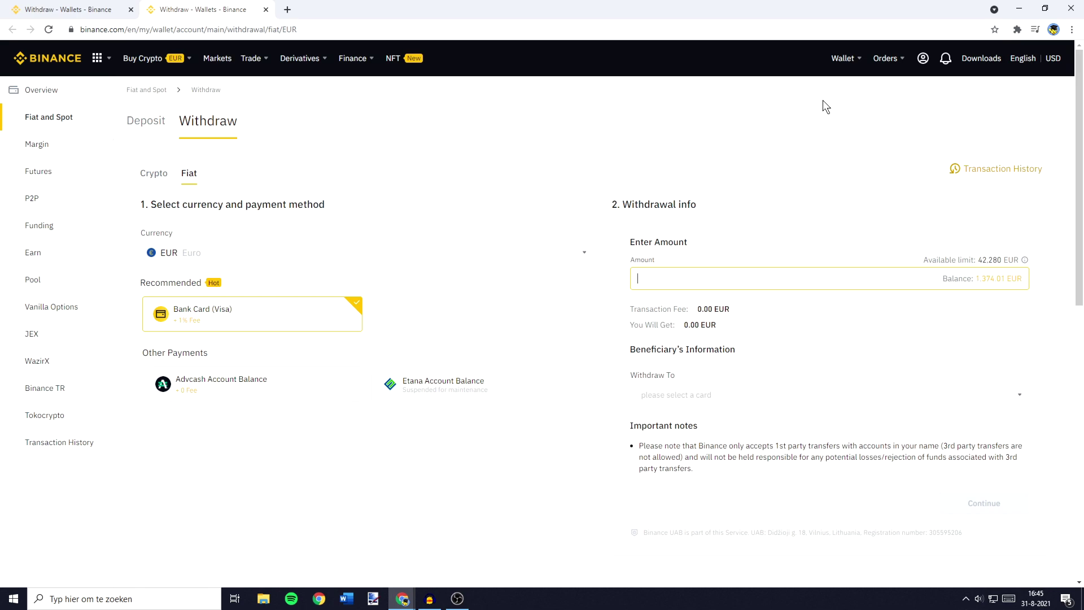
{"action": "left_click", "coordinate": [248, 258]}
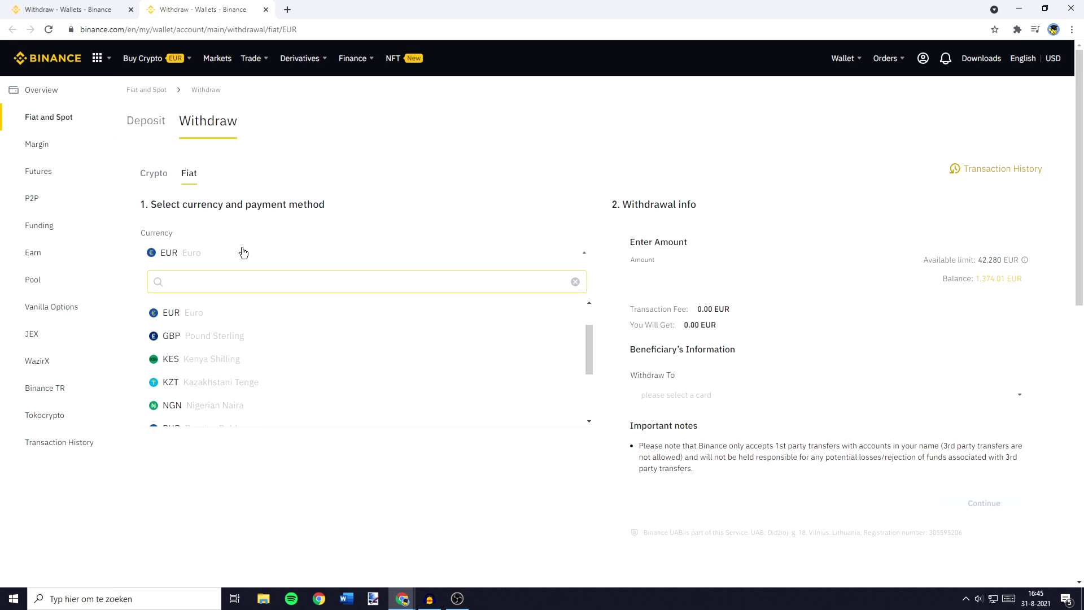
{"action": "left_click", "coordinate": [191, 318]}
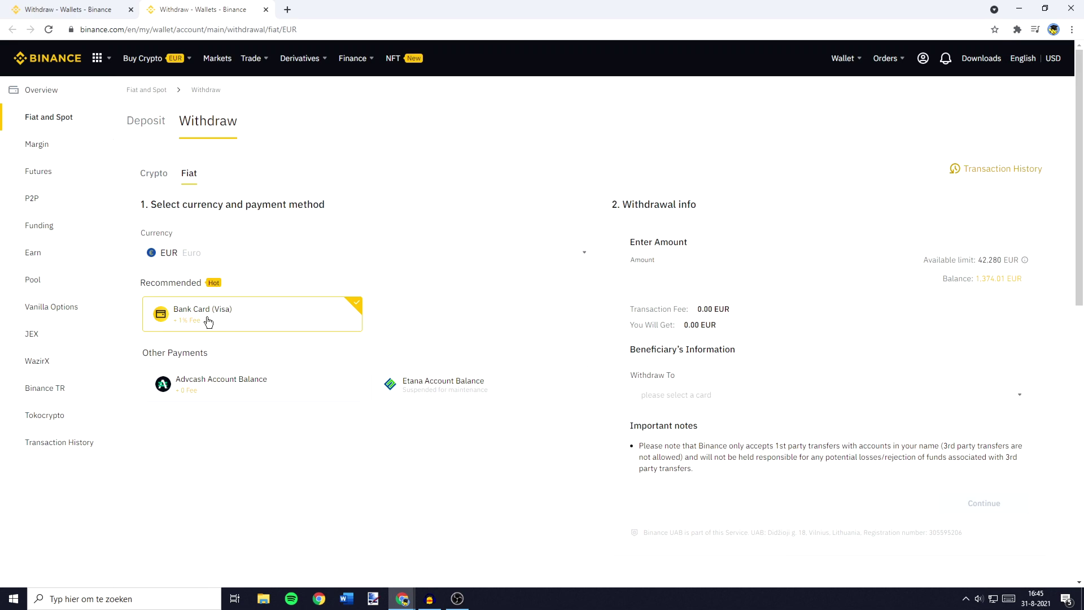
{"action": "left_click", "coordinate": [681, 281]}
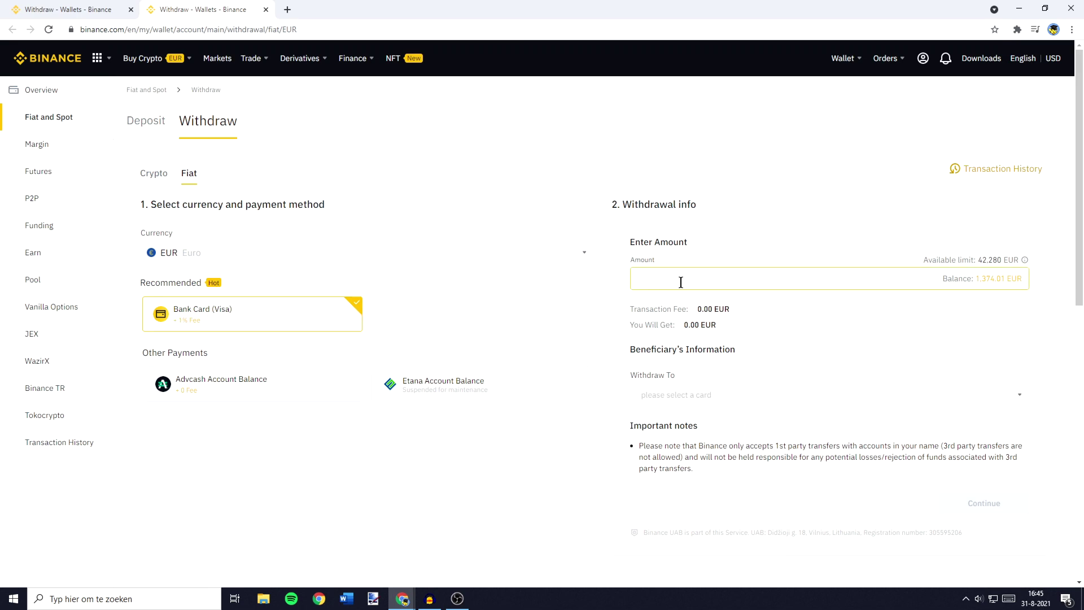
{"action": "type", "text": "150"}
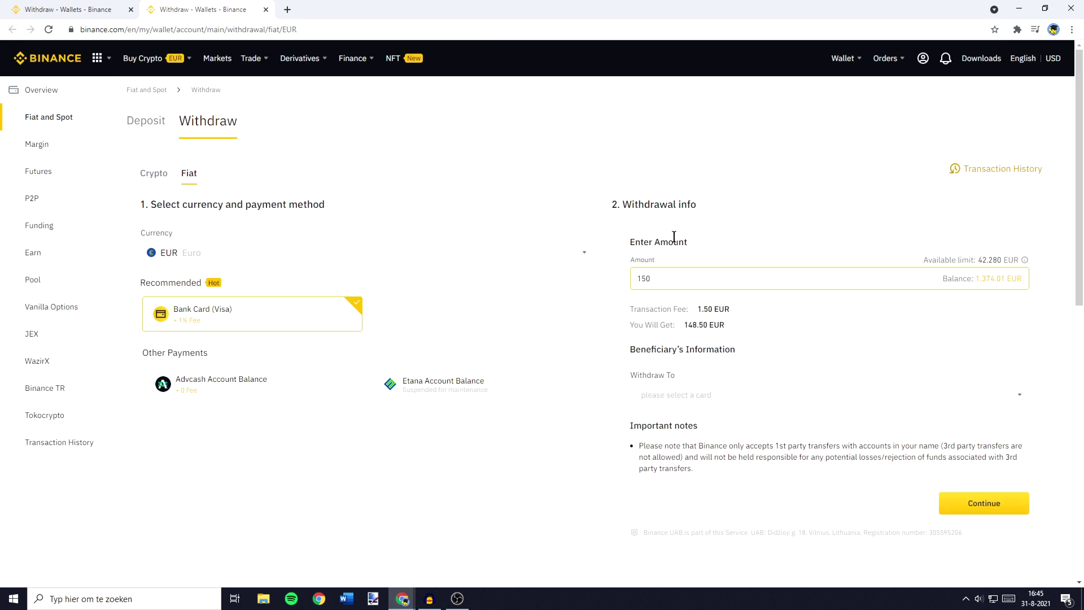
{"action": "left_click", "coordinate": [987, 281]}
{"action": "left_click_drag", "start_coordinate": [737, 286], "coordinate": [632, 297]}
{"action": "left_click", "coordinate": [627, 293]}
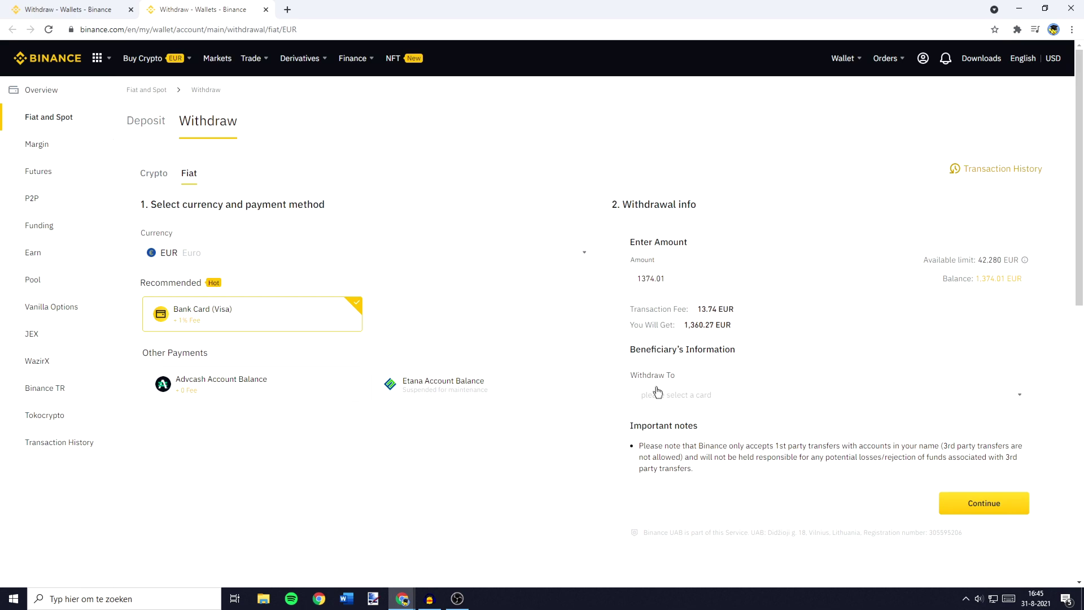
- Start adding a new card as the withdrawal destination, then close the card form unsaved
{"action": "left_click", "coordinate": [729, 401]}
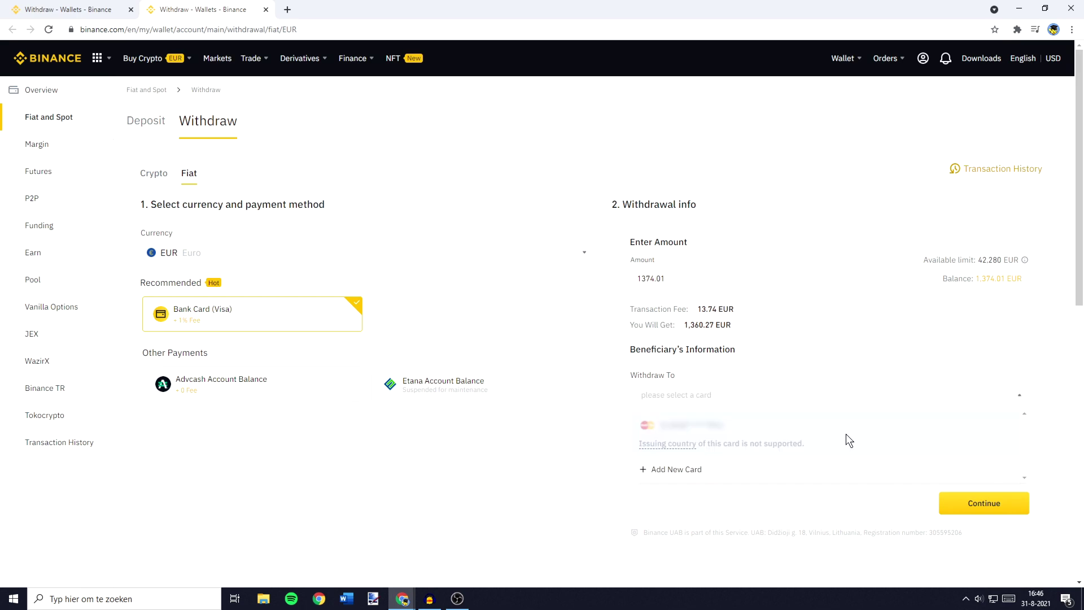
{"action": "mouse_move", "coordinate": [790, 444]}
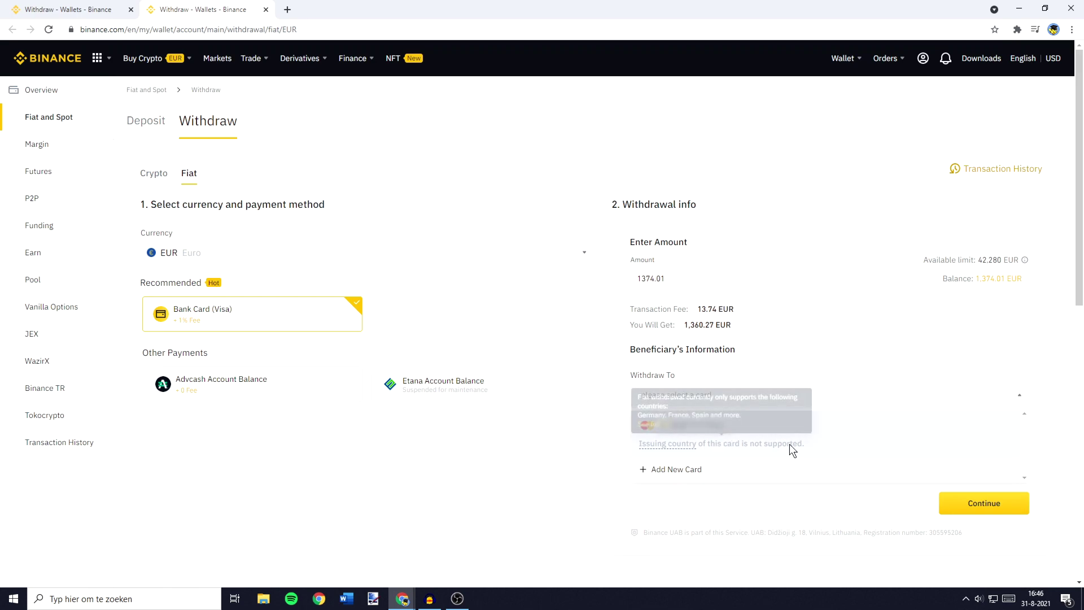
{"action": "left_click", "coordinate": [676, 471]}
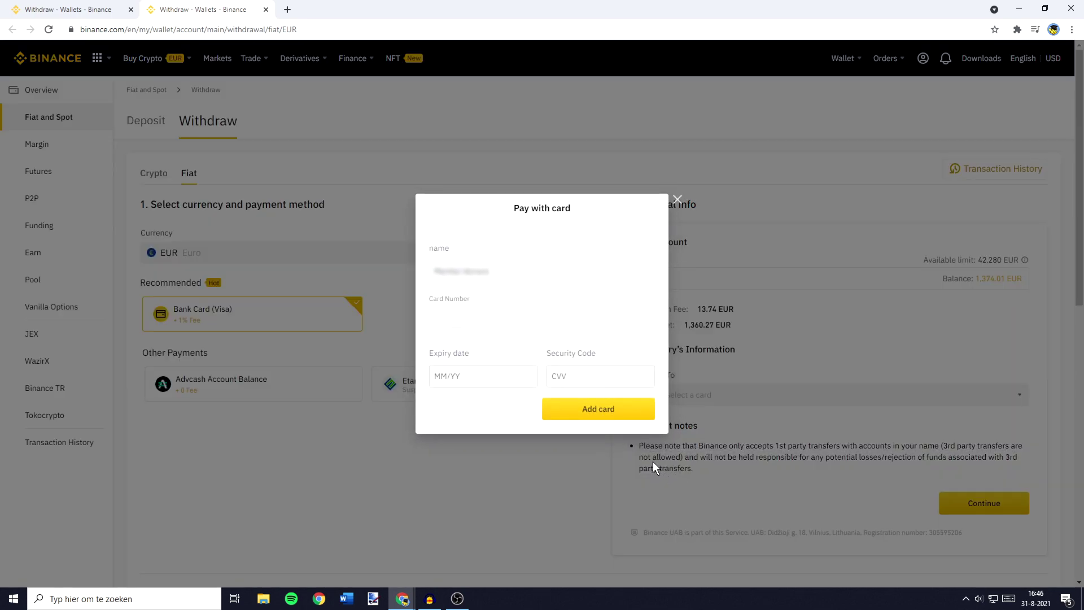
{"action": "left_click", "coordinate": [489, 375]}
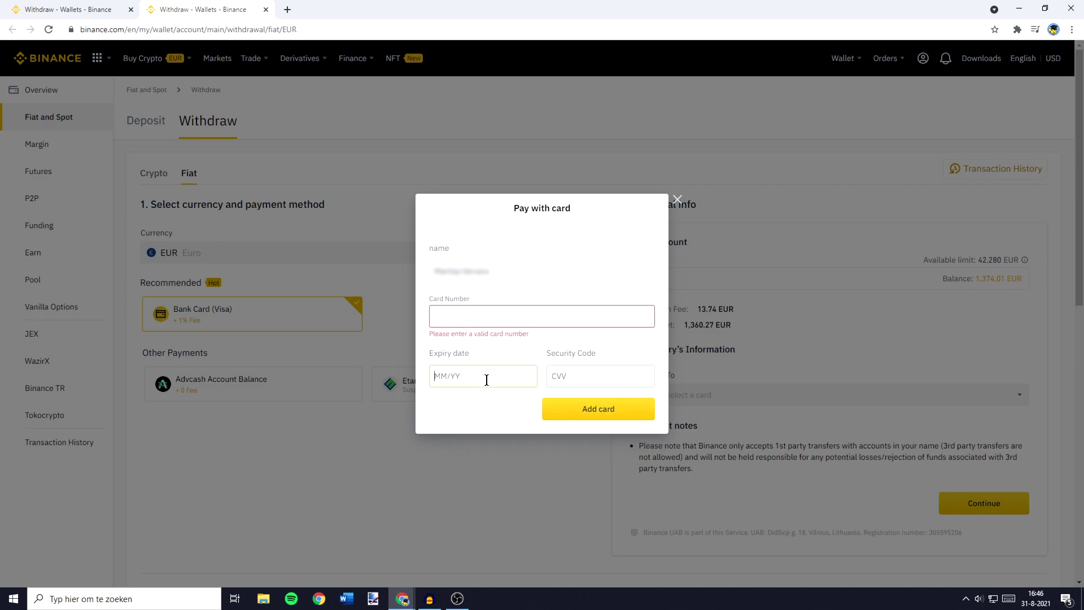
{"action": "left_click", "coordinate": [550, 381]}
{"action": "left_click", "coordinate": [633, 354]}
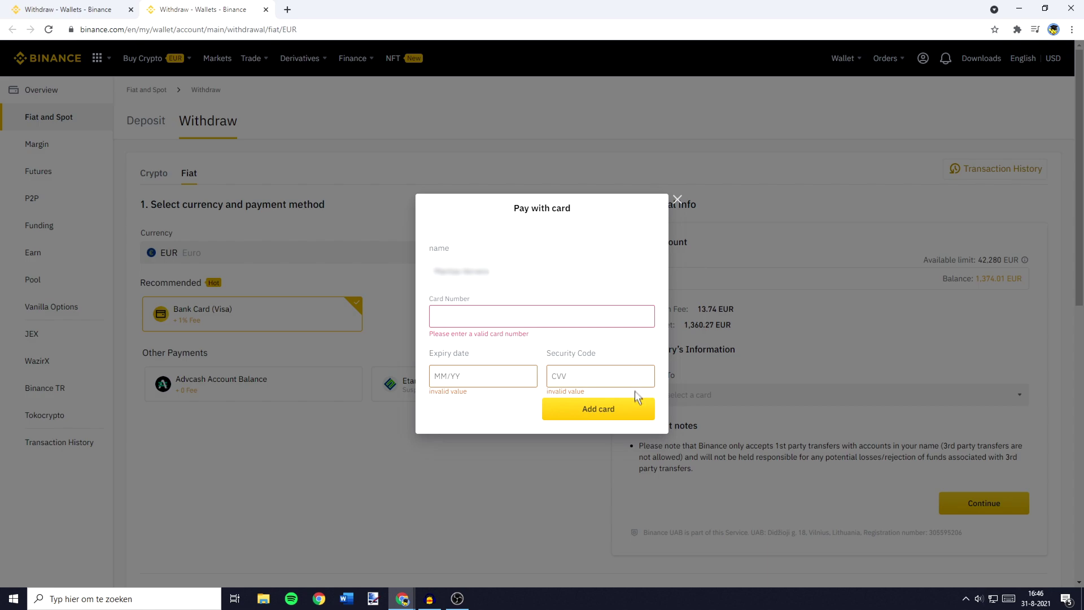
{"action": "left_click", "coordinate": [717, 411]}
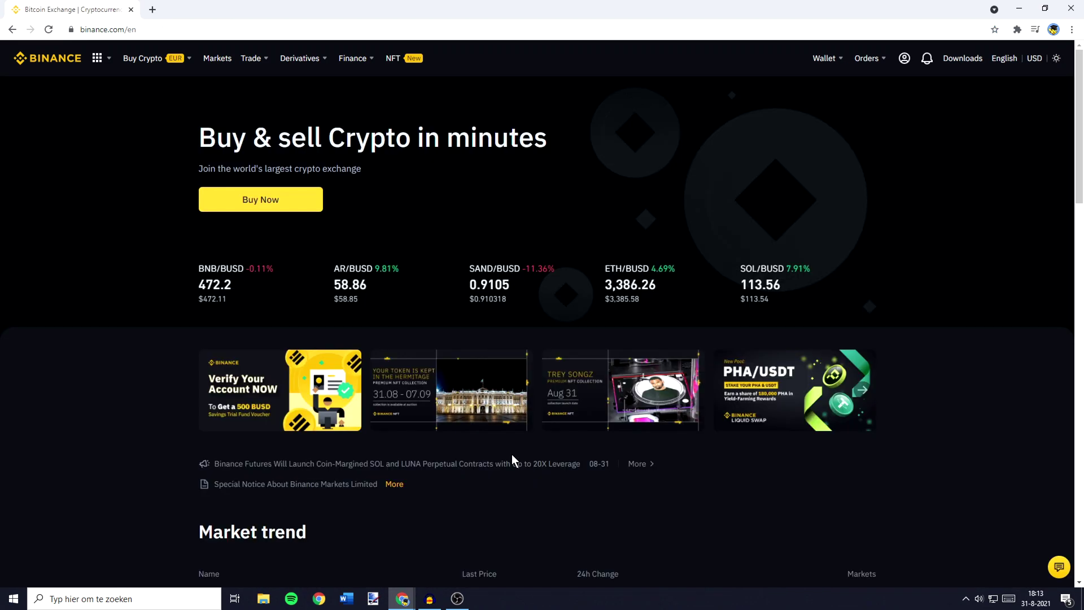
- Open Spot Profit & Loss Analysis via the Yesterday's PNL link in the Fiat and Spot wallet
{"action": "mouse_move", "coordinate": [825, 63]}
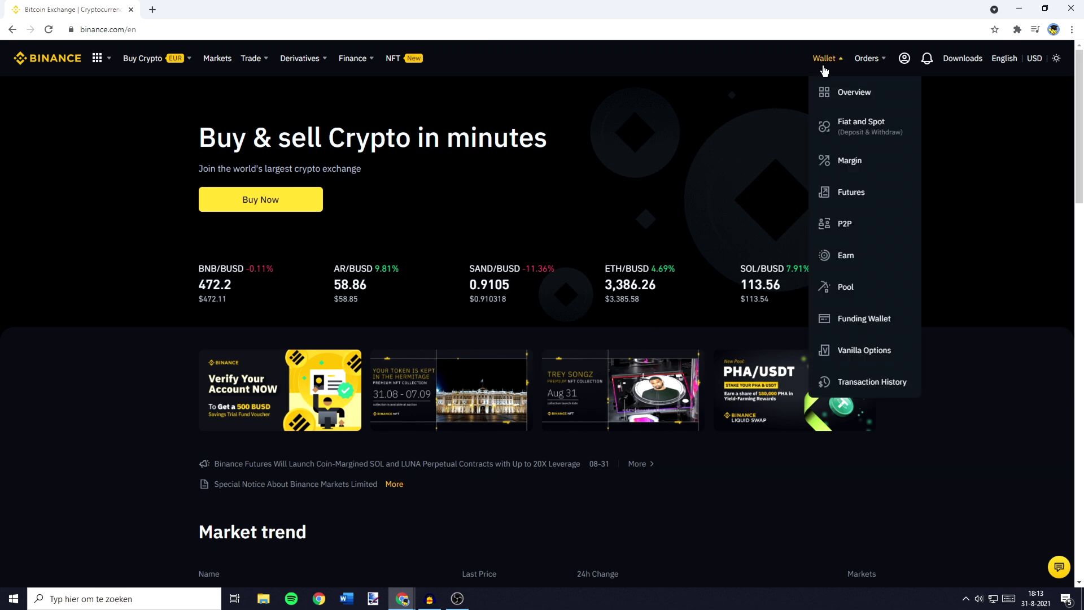
{"action": "left_click", "coordinate": [864, 131]}
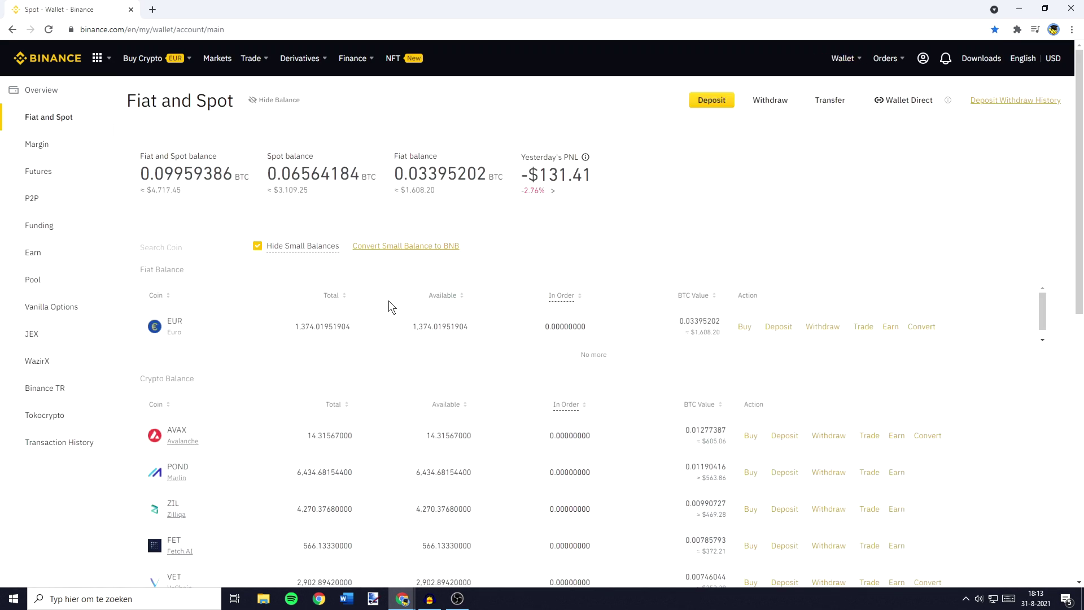
{"action": "left_click_drag", "start_coordinate": [525, 158], "coordinate": [564, 154]}
{"action": "left_click", "coordinate": [567, 156]}
{"action": "left_click", "coordinate": [553, 192]}
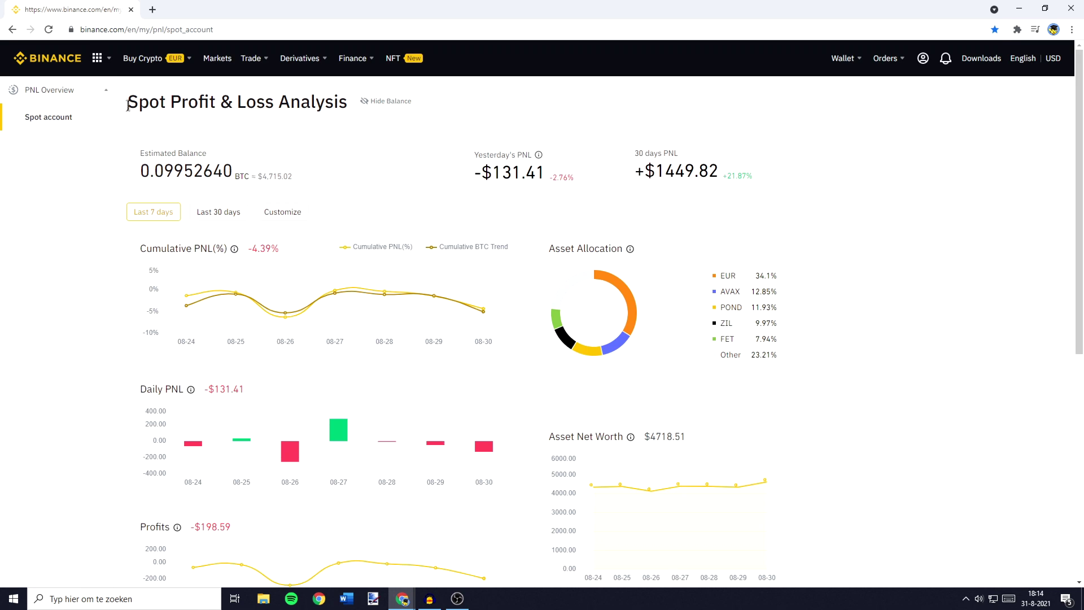
- Set the Spot PNL charts to a custom range from 2021-06-02 to 2021-08-31
{"action": "left_click_drag", "start_coordinate": [125, 109], "coordinate": [348, 105]}
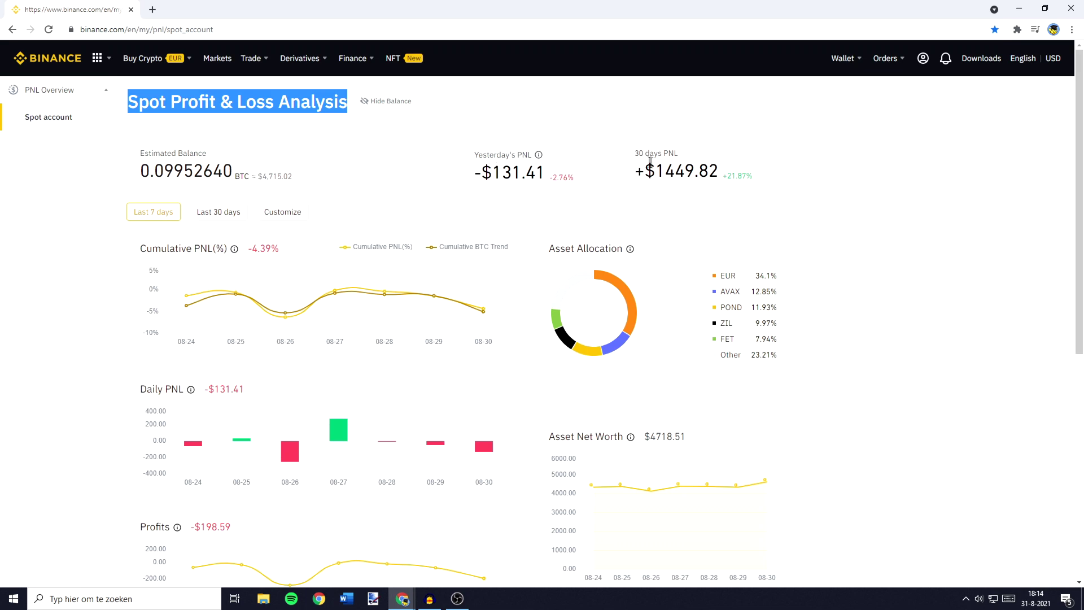
{"action": "left_click", "coordinate": [412, 158]}
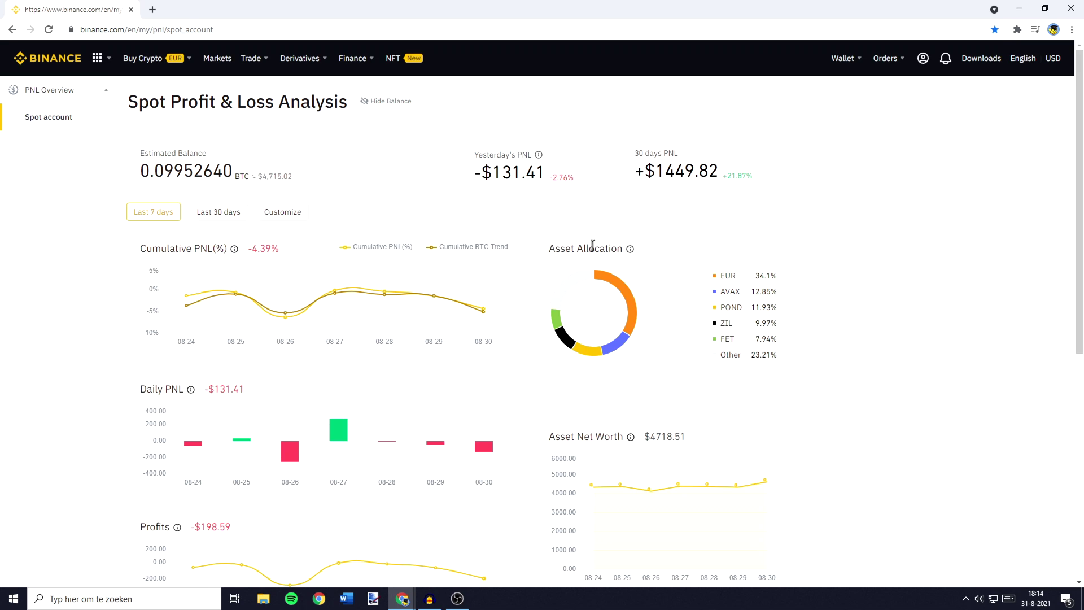
{"action": "scroll", "coordinate": [610, 245], "scroll_direction": "down", "scroll_amount": 2}
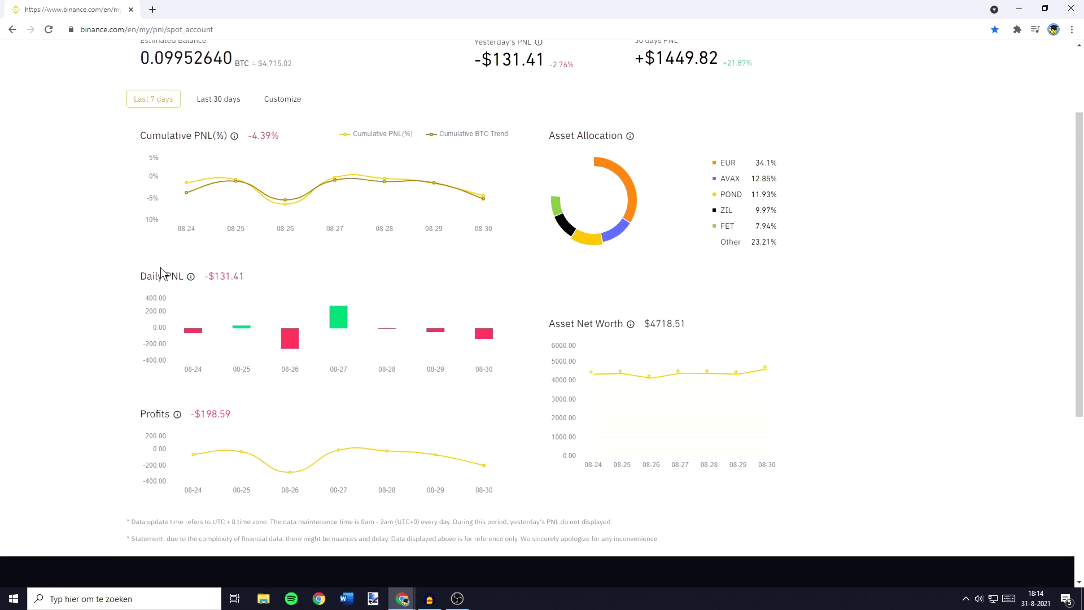
{"action": "left_click", "coordinate": [214, 102]}
{"action": "left_click", "coordinate": [280, 102]}
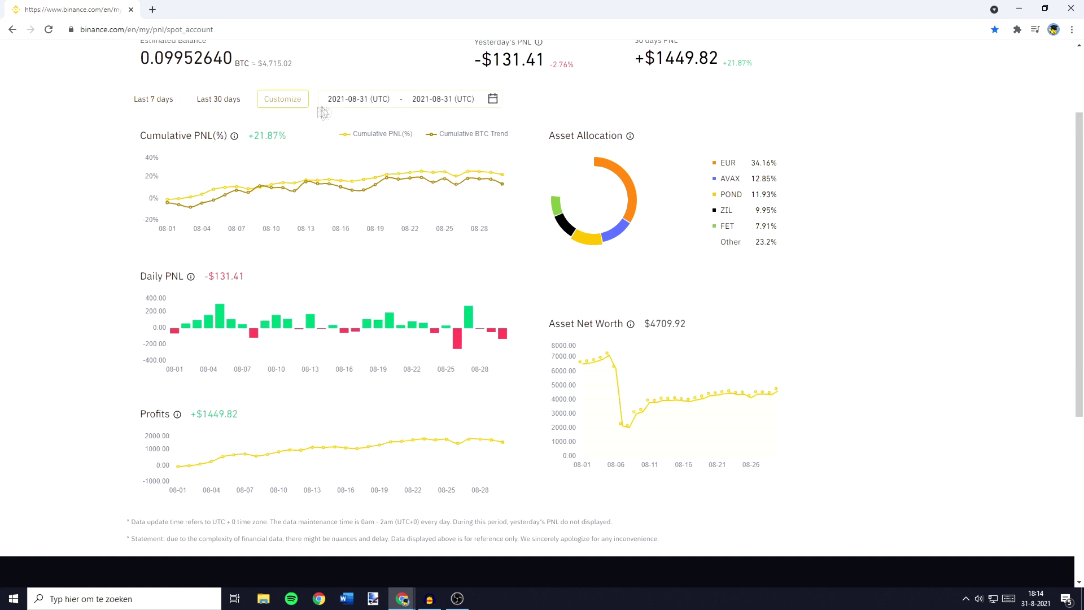
{"action": "left_click", "coordinate": [519, 268]}
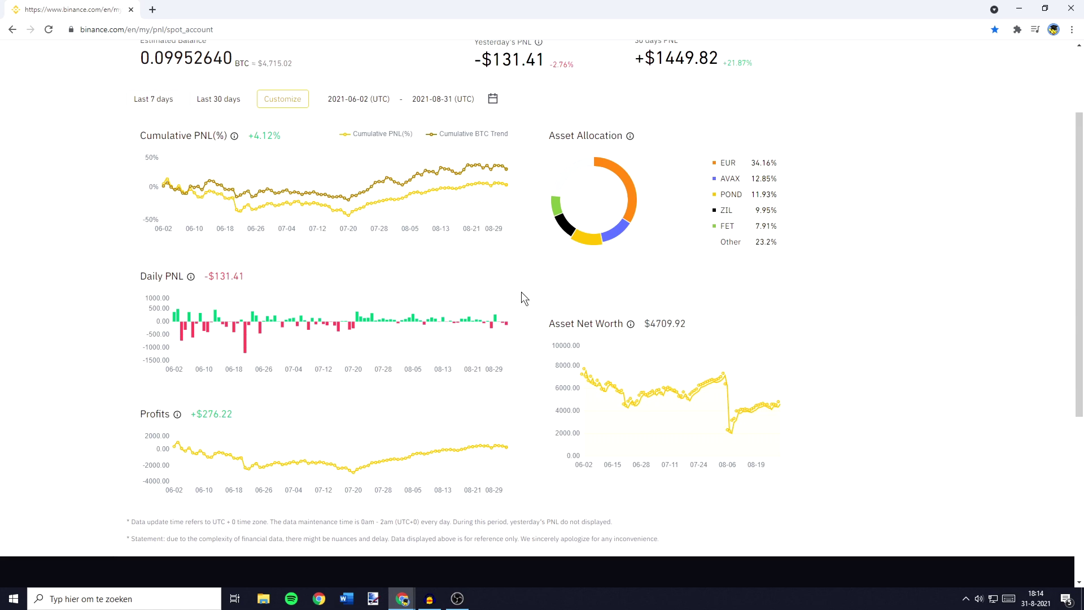
{"action": "scroll", "coordinate": [527, 305], "scroll_direction": "up", "scroll_amount": 2}
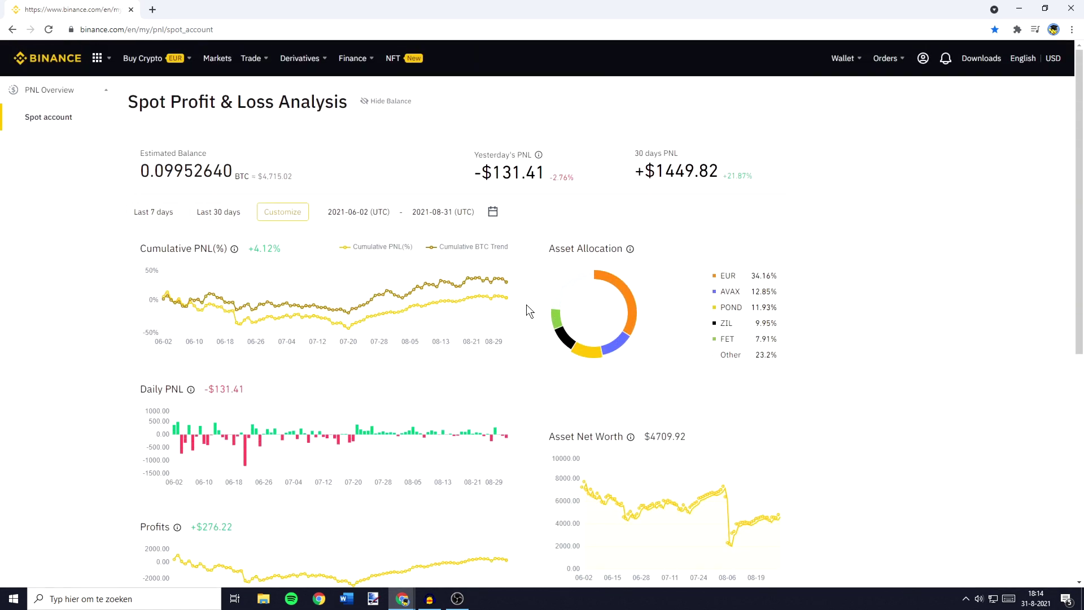